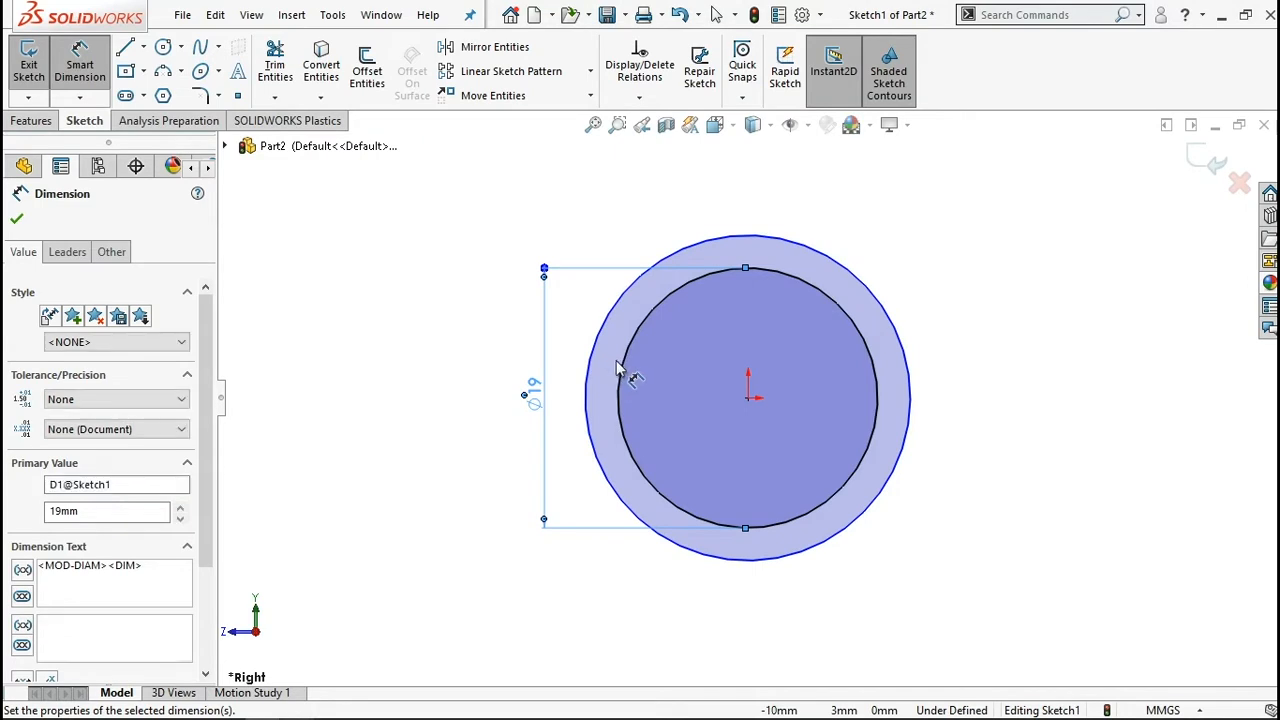
Step: Dimension the outer circle around the origin and set its diameter to 40 mm
{"action": "left_click", "coordinate": [596, 344]}
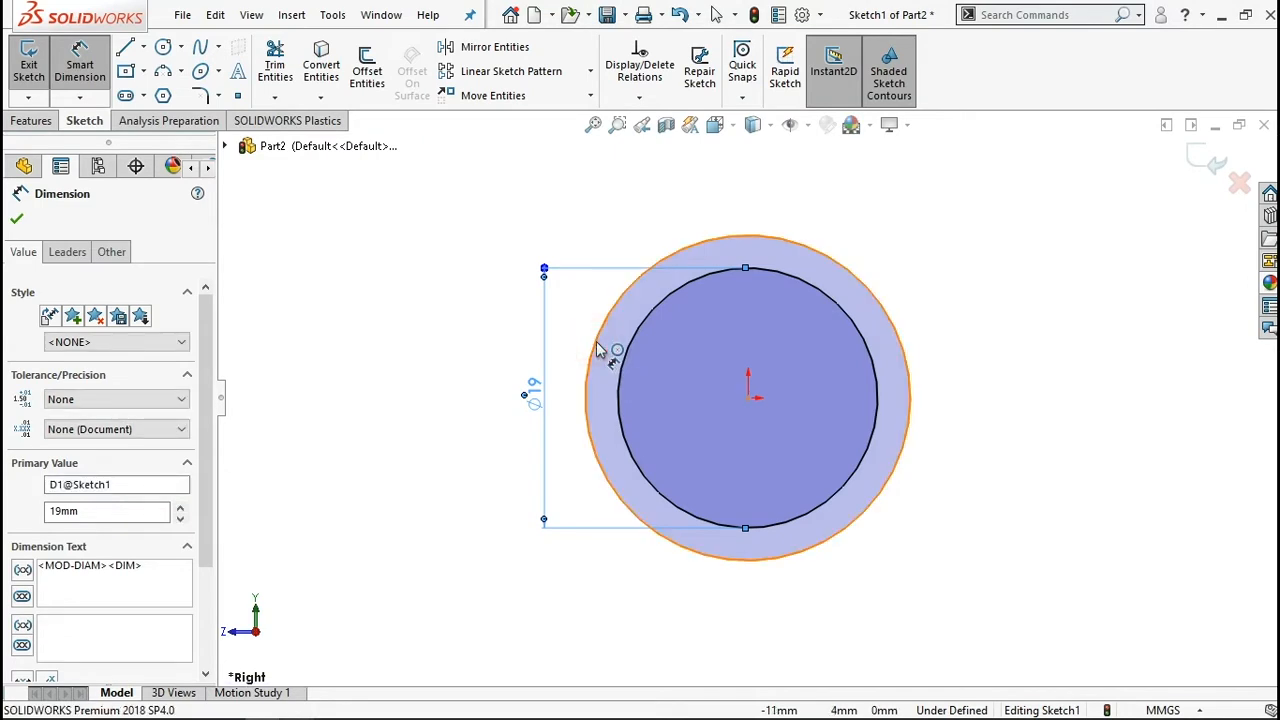
{"action": "left_click", "coordinate": [517, 349]}
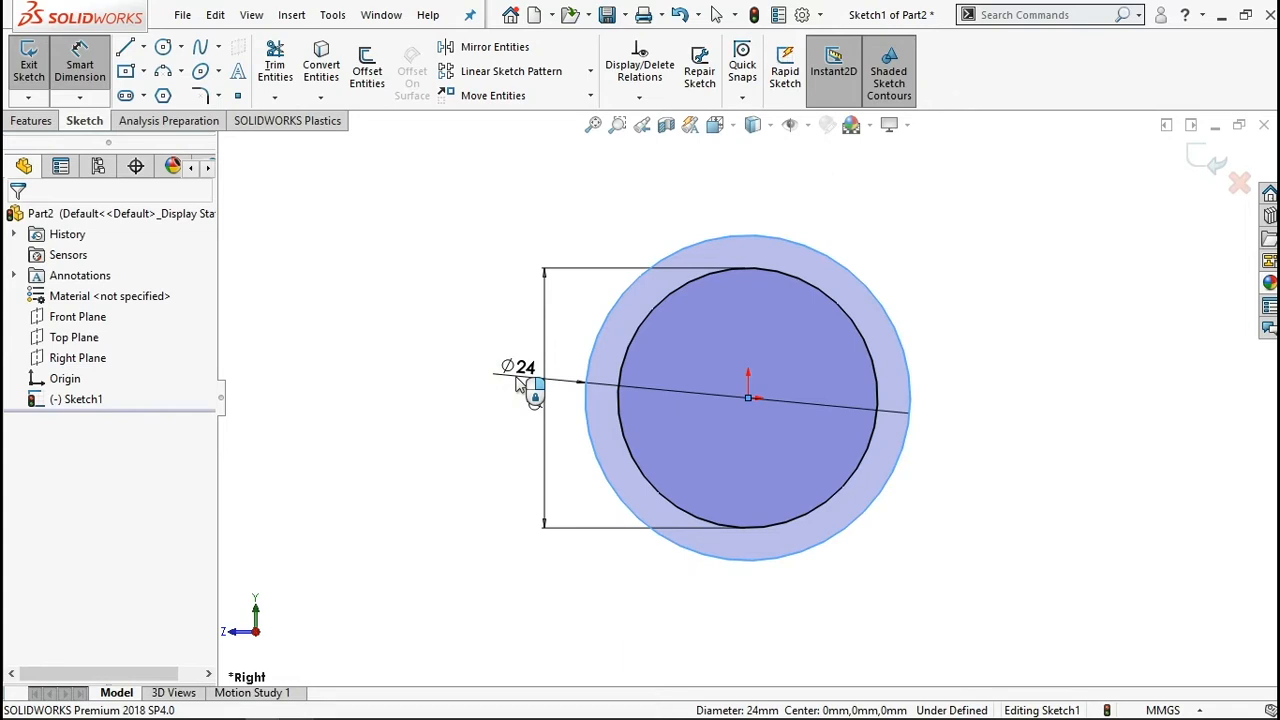
{"action": "left_click", "coordinate": [519, 385]}
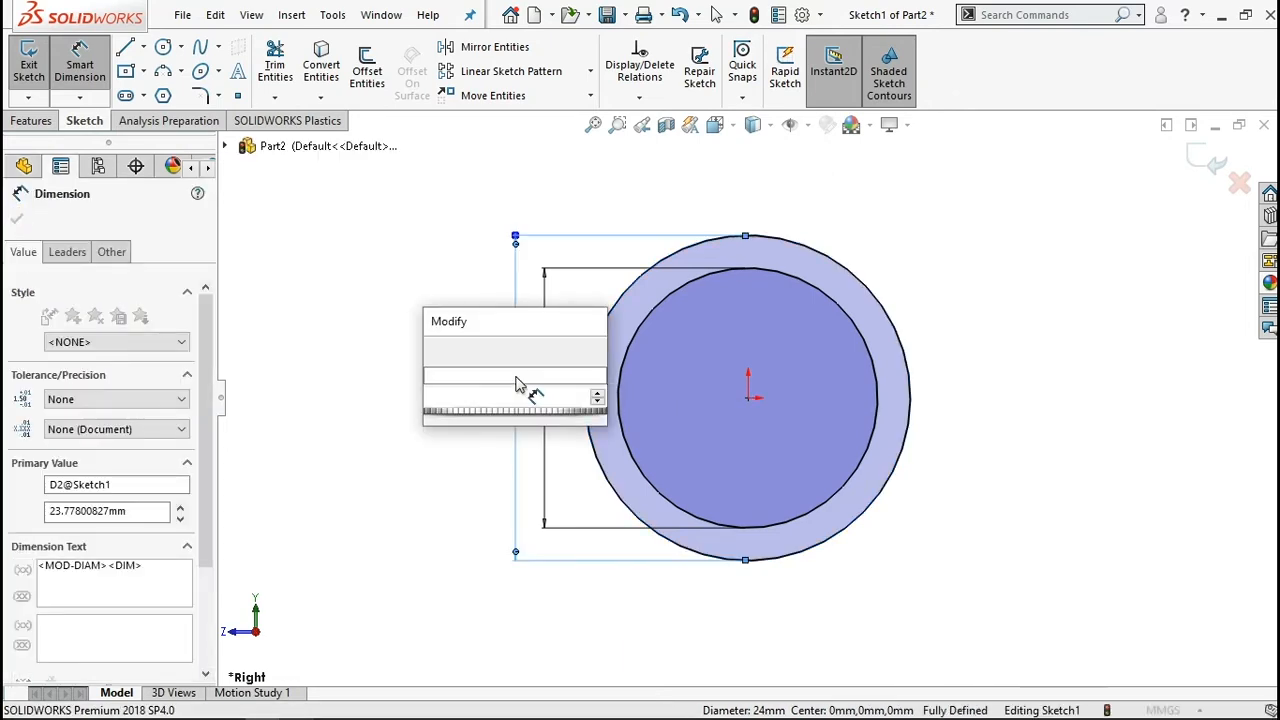
{"action": "type", "text": "24"}
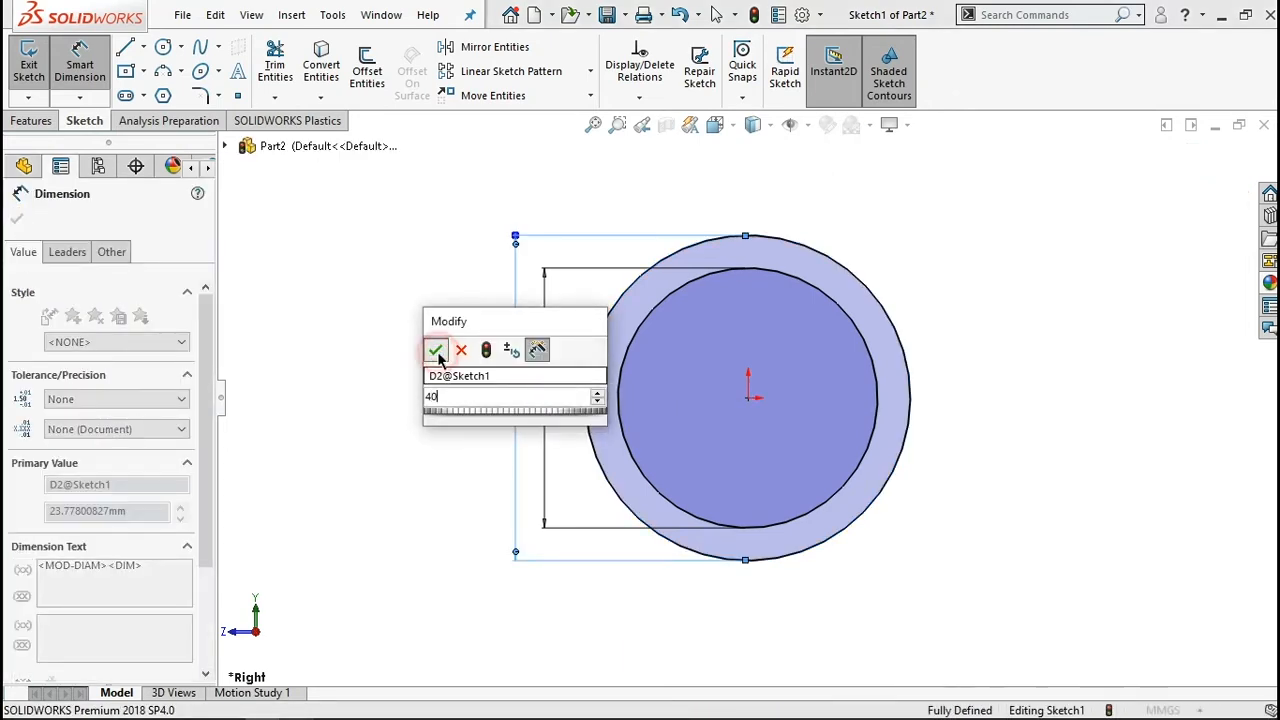
{"action": "left_click", "coordinate": [434, 348]}
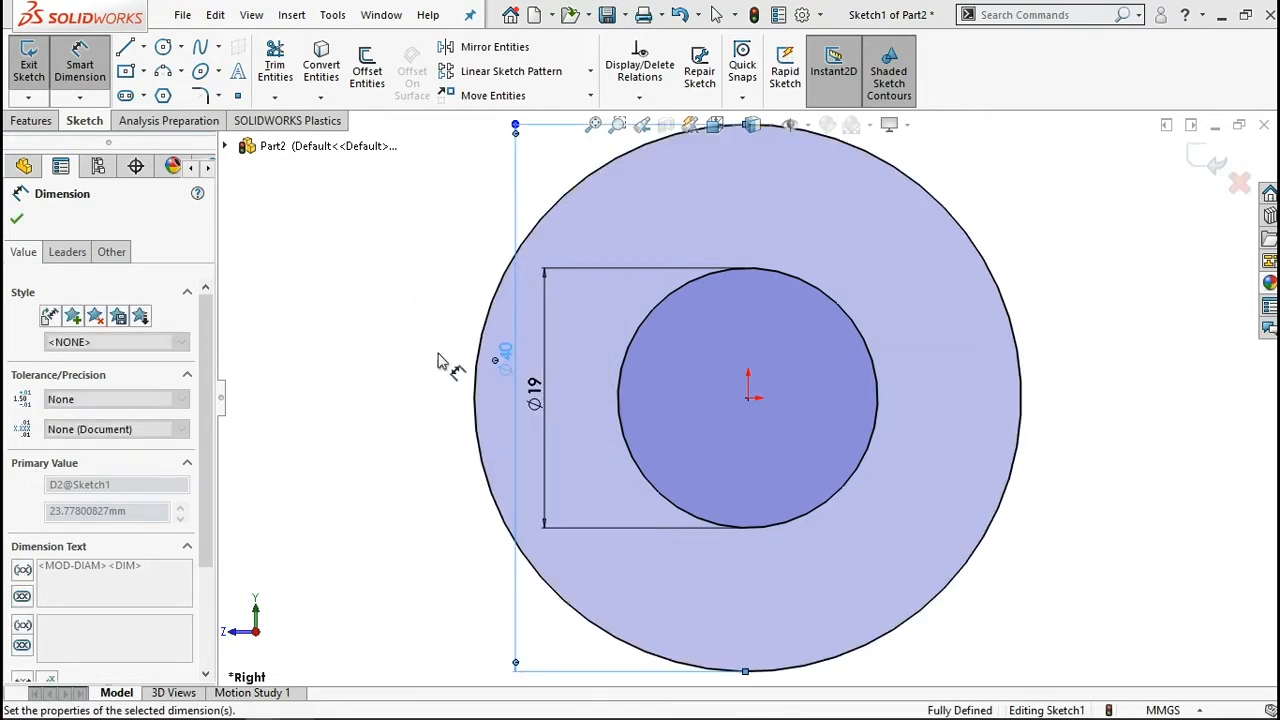
{"action": "key", "text": "f"}
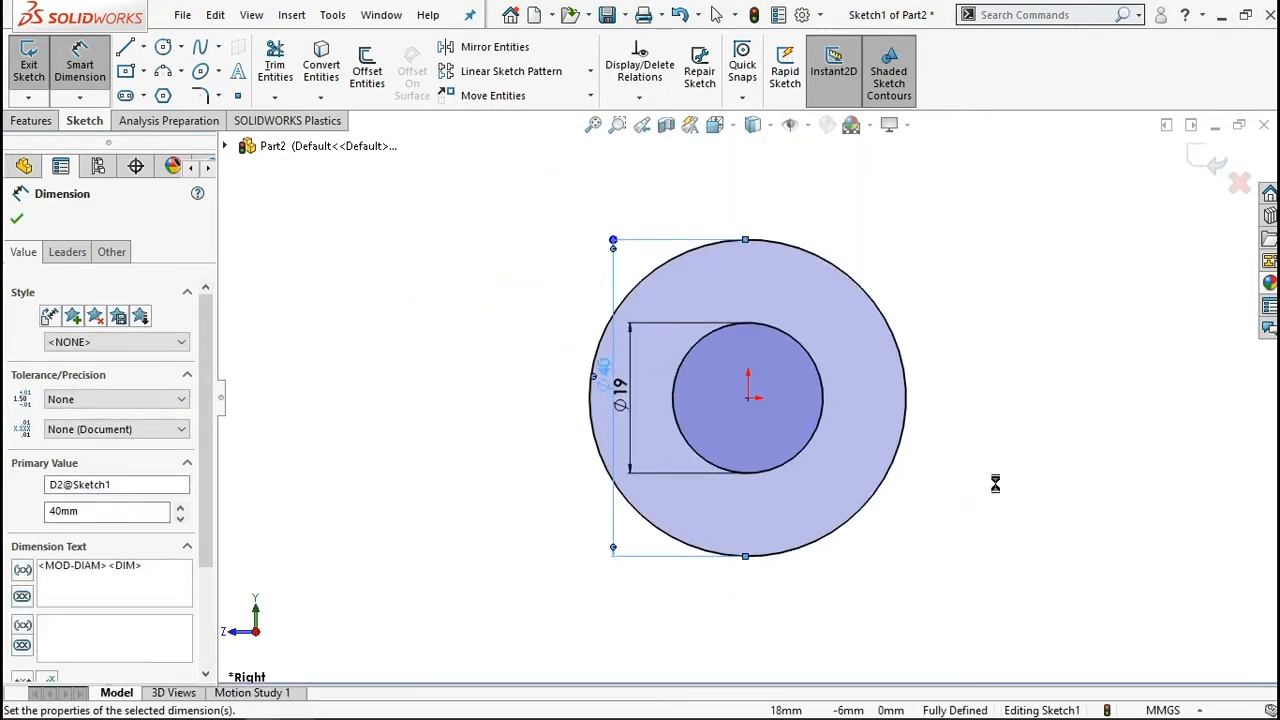
{"action": "middle_click_drag", "start_coordinate": [964, 480], "coordinate": [774, 463], "text": "ctrl"}
{"action": "key", "text": "Escape"}
Step: Sketch a construction line about 51 mm long from the origin out past the circles and make it horizontal
{"action": "left_click", "coordinate": [127, 48]}
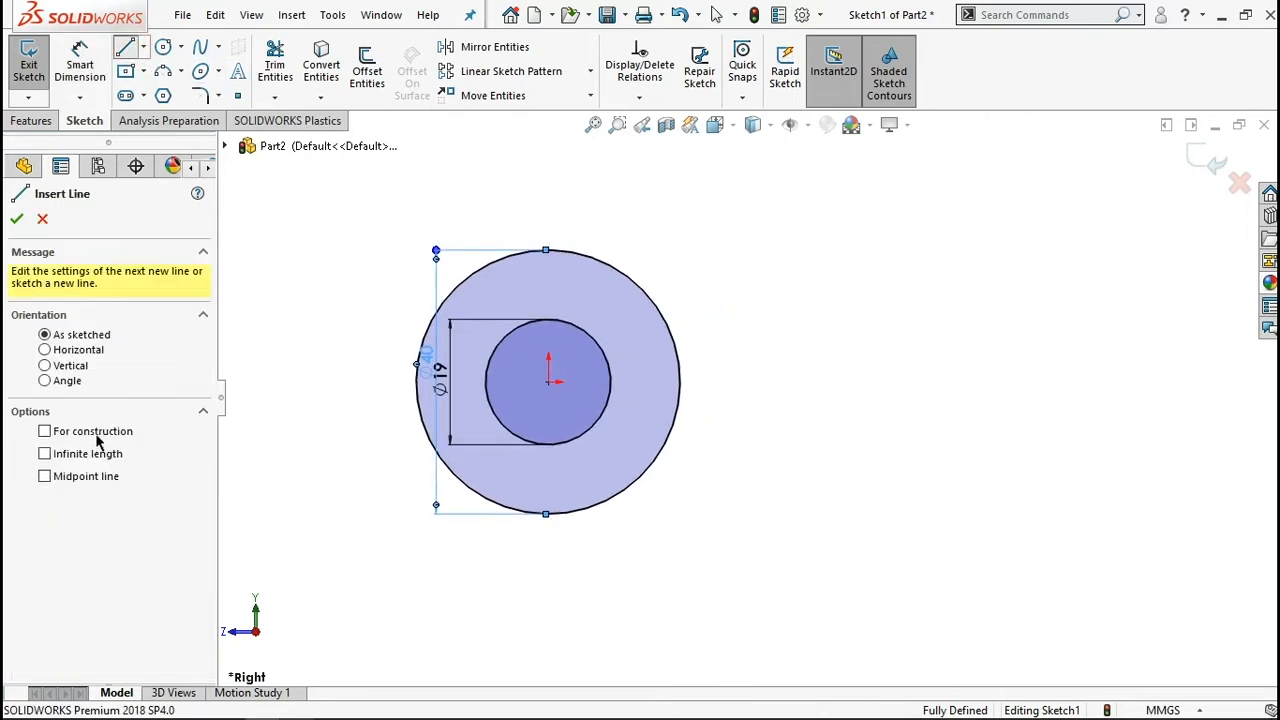
{"action": "left_click", "coordinate": [549, 383]}
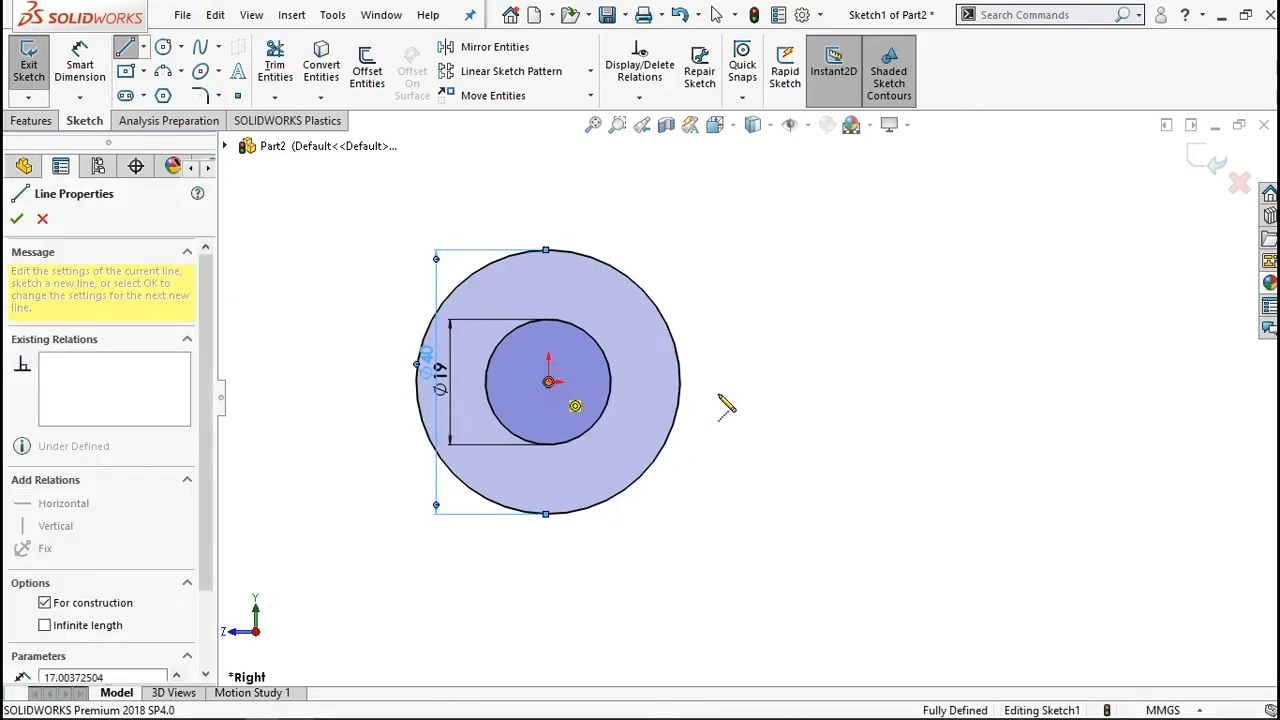
{"action": "left_click", "coordinate": [882, 388]}
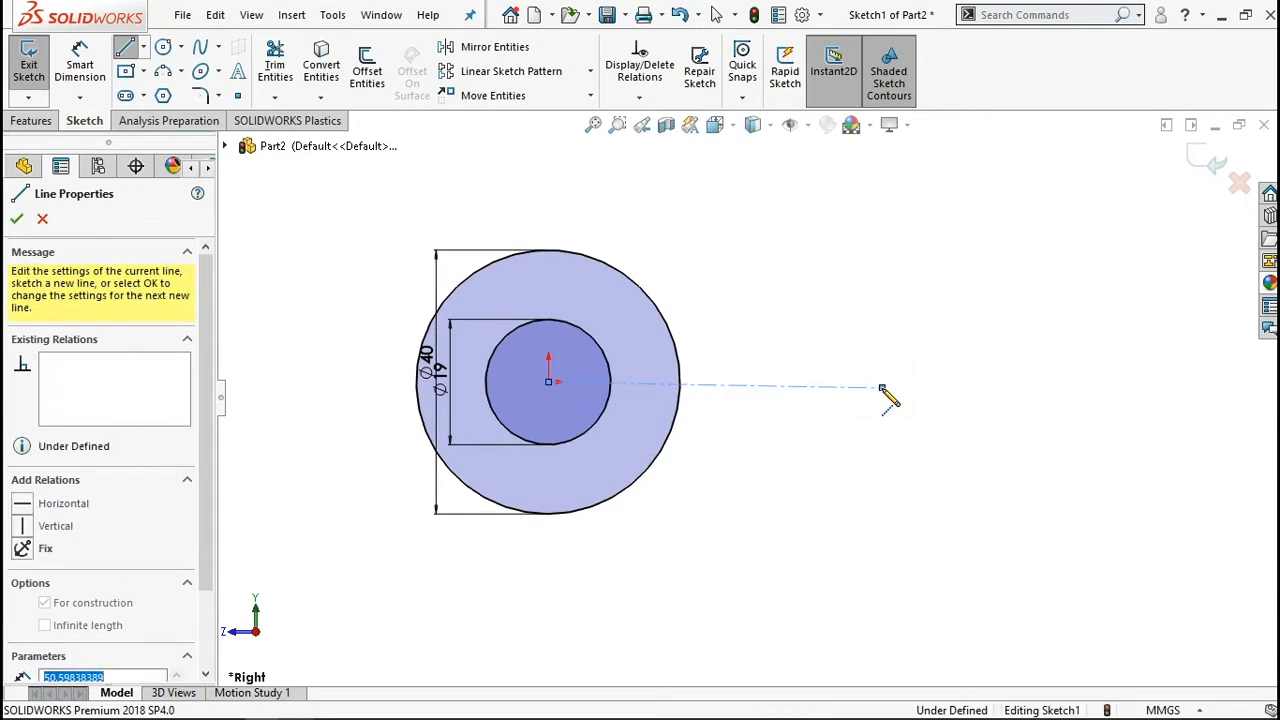
{"action": "right_click", "coordinate": [863, 314]}
{"action": "left_click", "coordinate": [890, 329]}
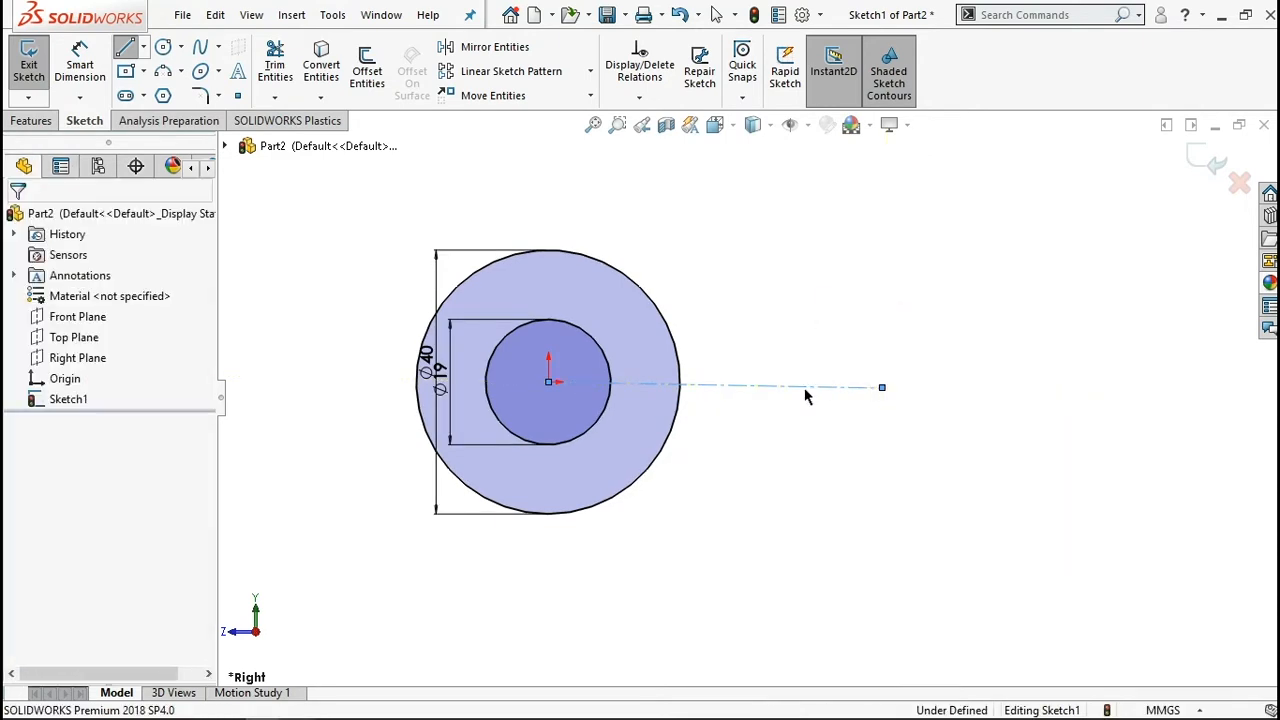
{"action": "left_click", "coordinate": [541, 432]}
{"action": "left_click", "coordinate": [22, 419]}
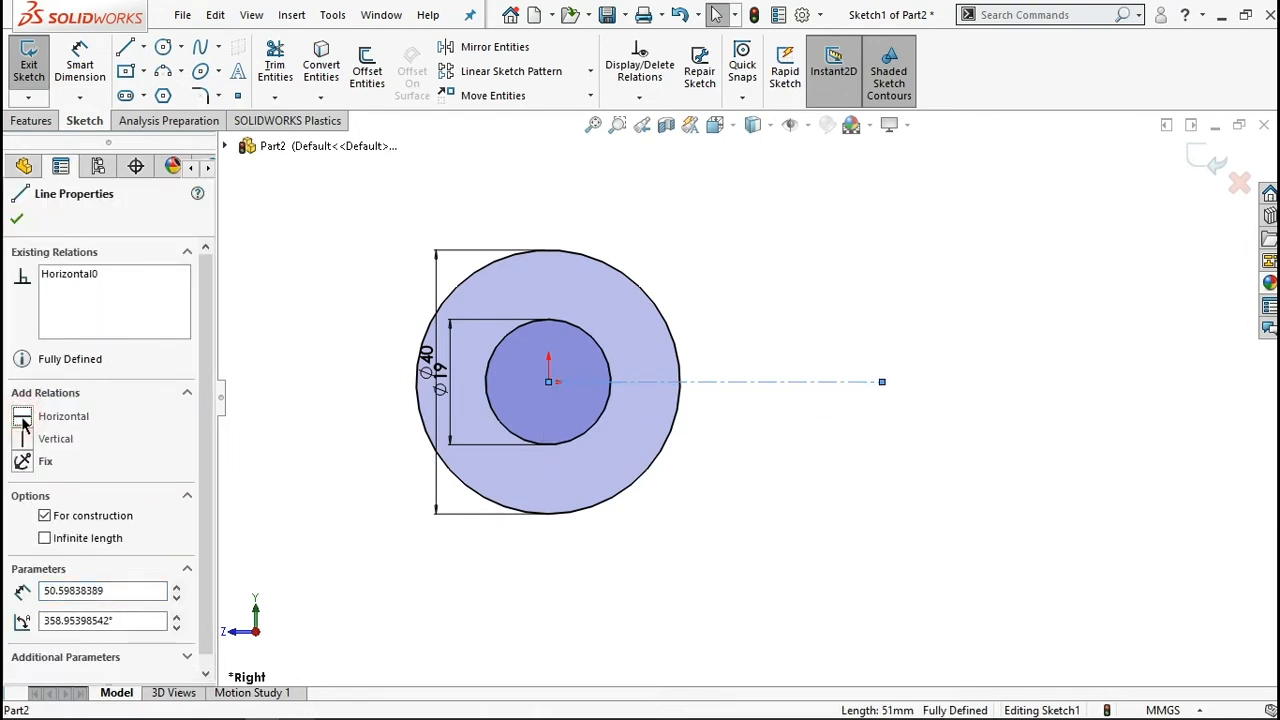
Step: Dimension the construction line and set its length to 75 mm
{"action": "left_click", "coordinate": [80, 55]}
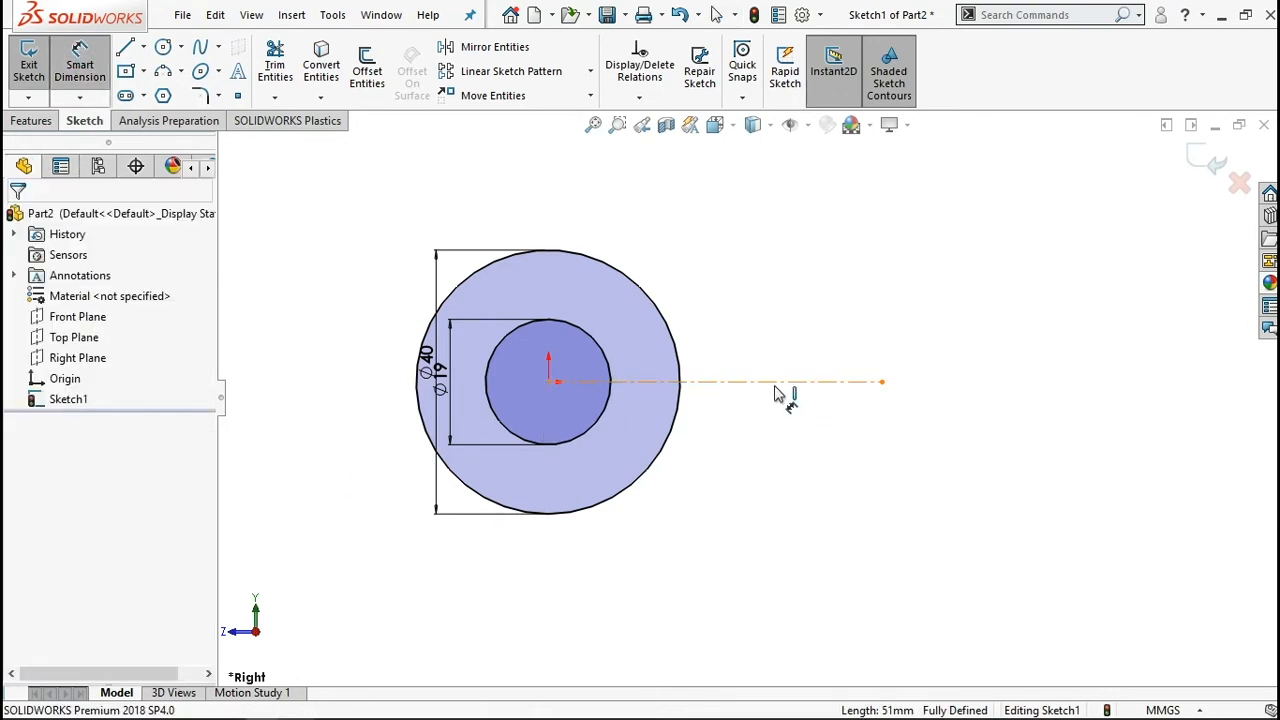
{"action": "left_click", "coordinate": [724, 275]}
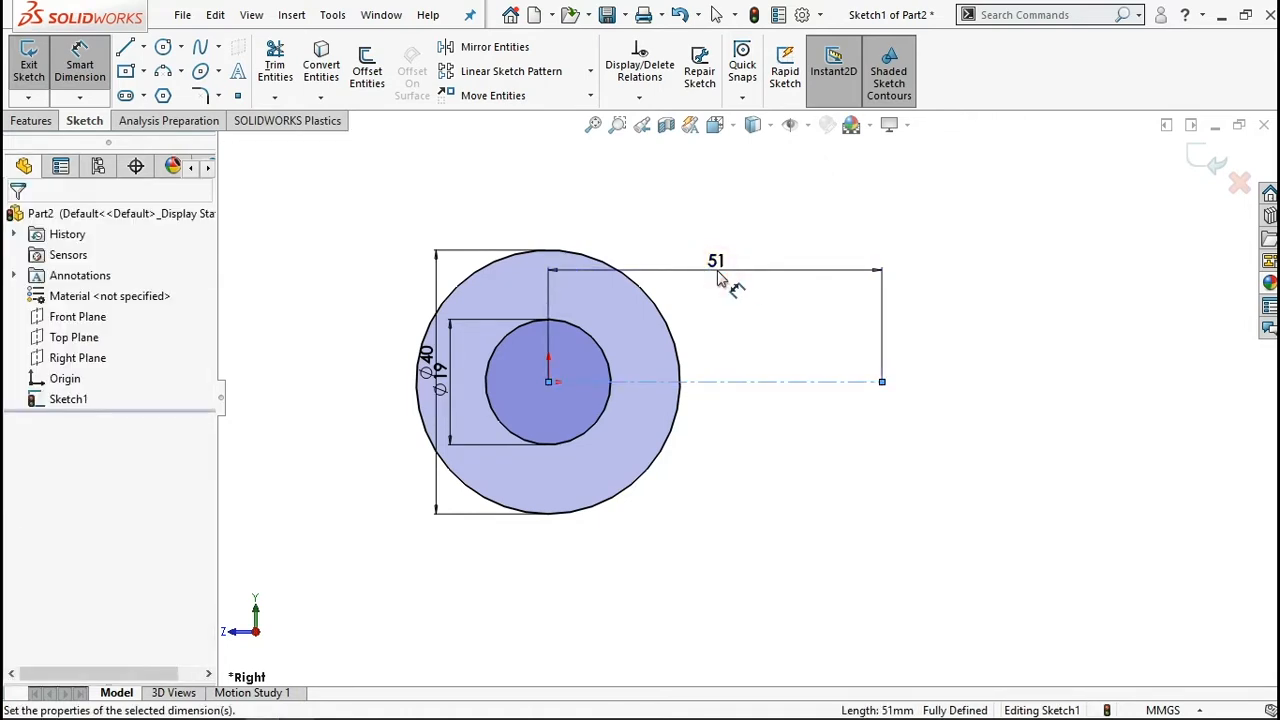
{"action": "left_click", "coordinate": [718, 280]}
{"action": "type", "text": "75"}
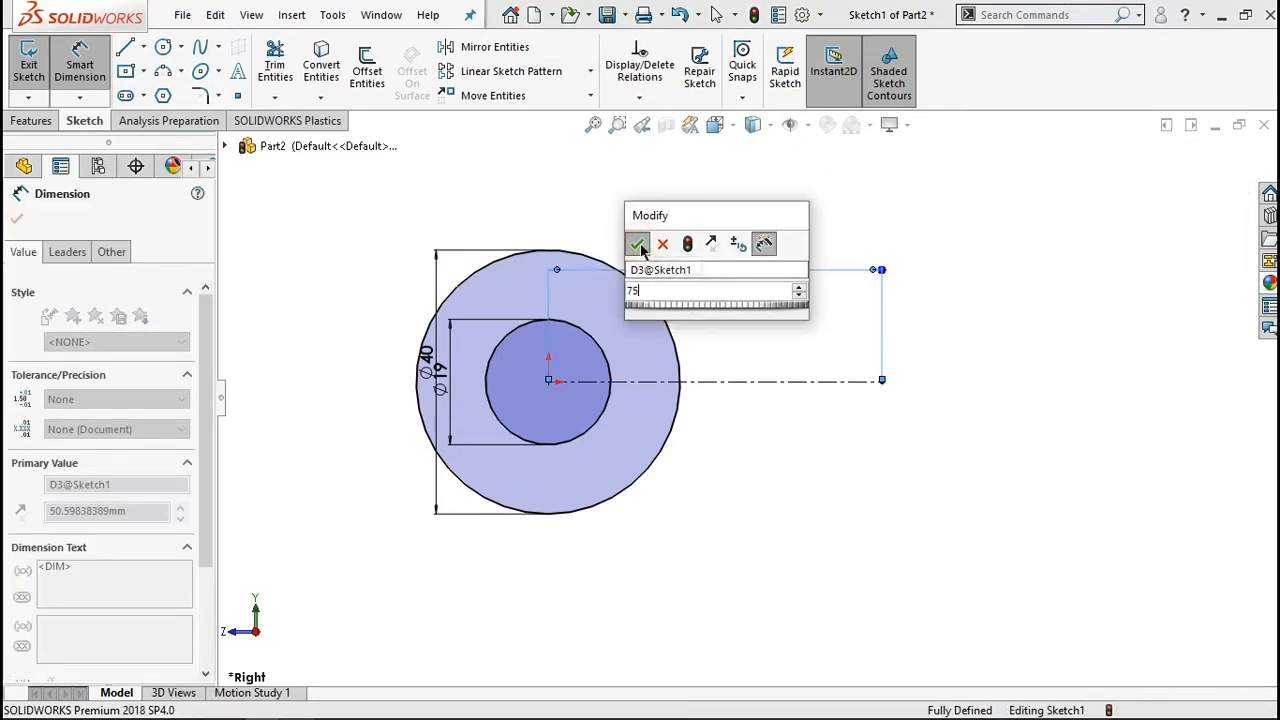
{"action": "left_click", "coordinate": [641, 248]}
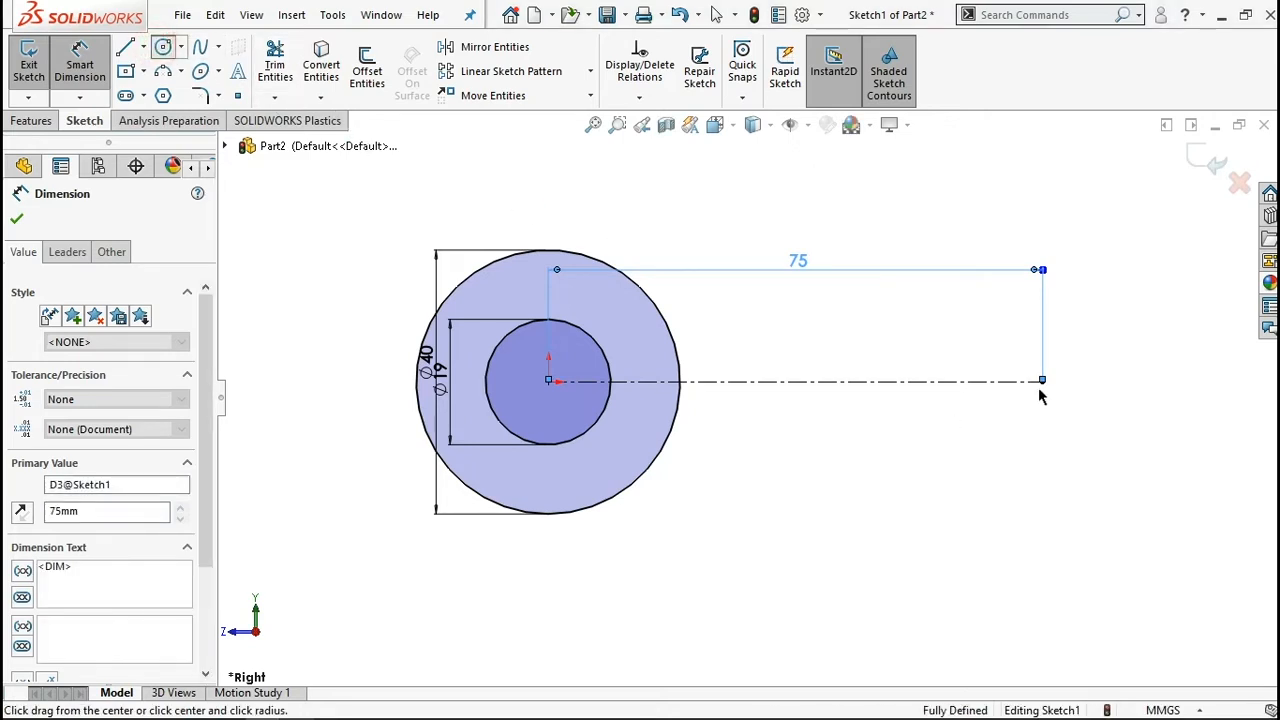
Step: Sketch two concentric circles at the construction line's free end, the outer about 28 mm in diameter, and set the inner diameter to 13.5 mm
{"action": "left_click", "coordinate": [1065, 450]}
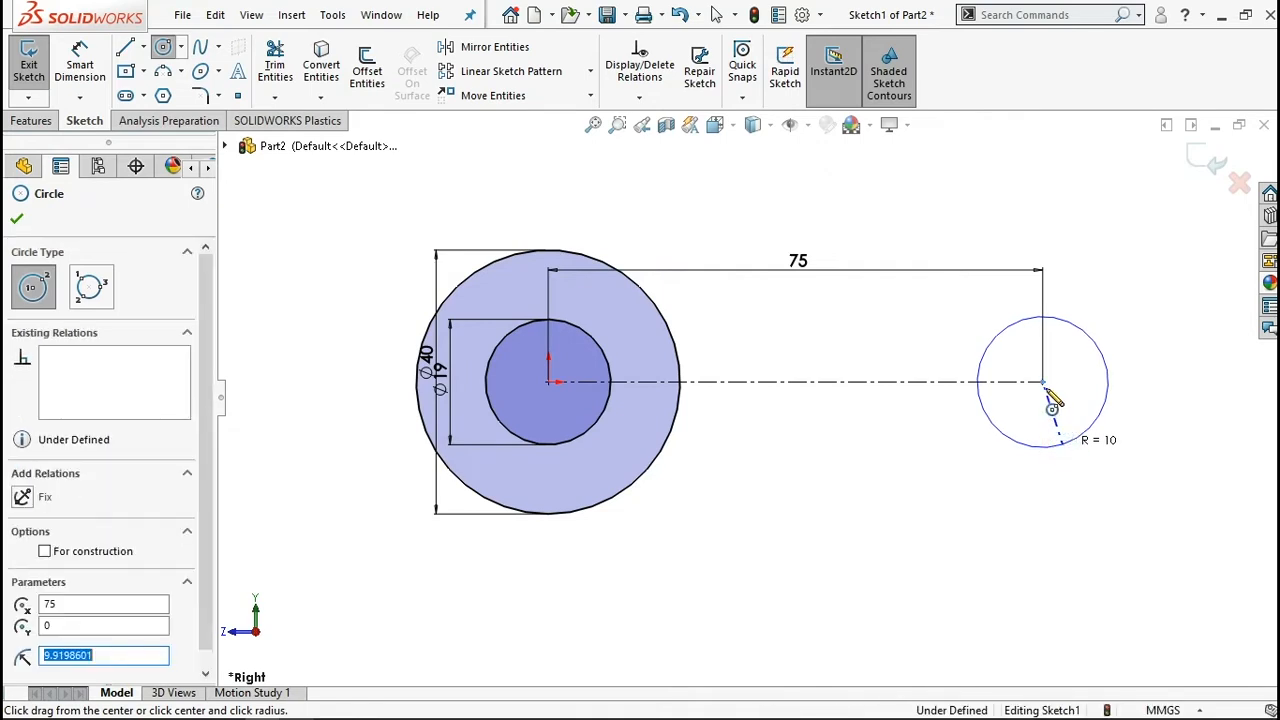
{"action": "left_click", "coordinate": [1073, 470]}
{"action": "left_click", "coordinate": [80, 60]}
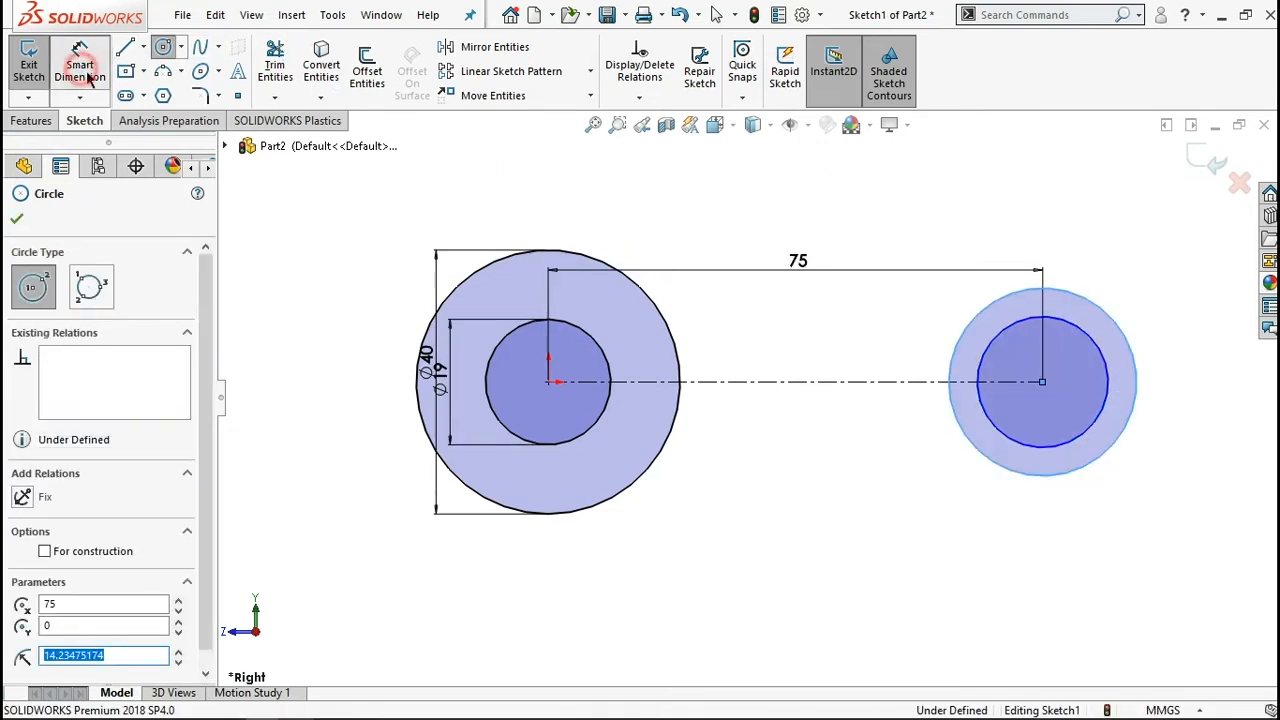
{"action": "left_click", "coordinate": [1102, 405]}
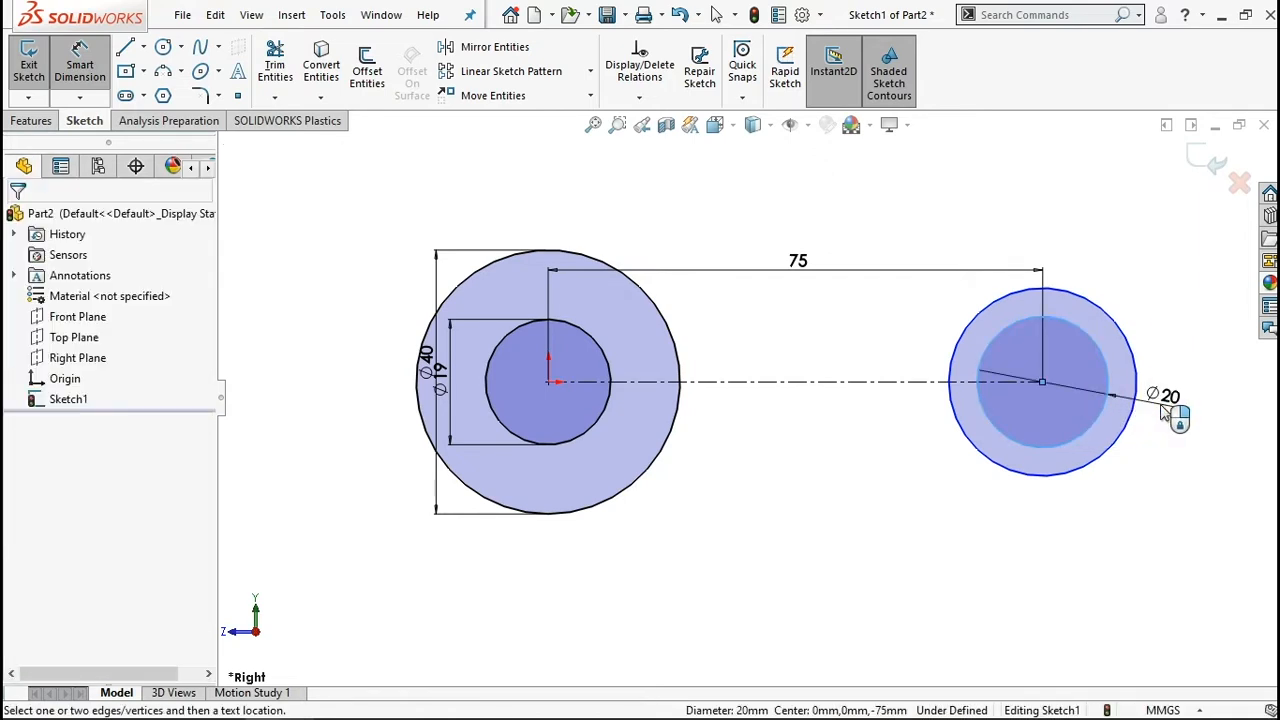
{"action": "left_click", "coordinate": [1163, 413]}
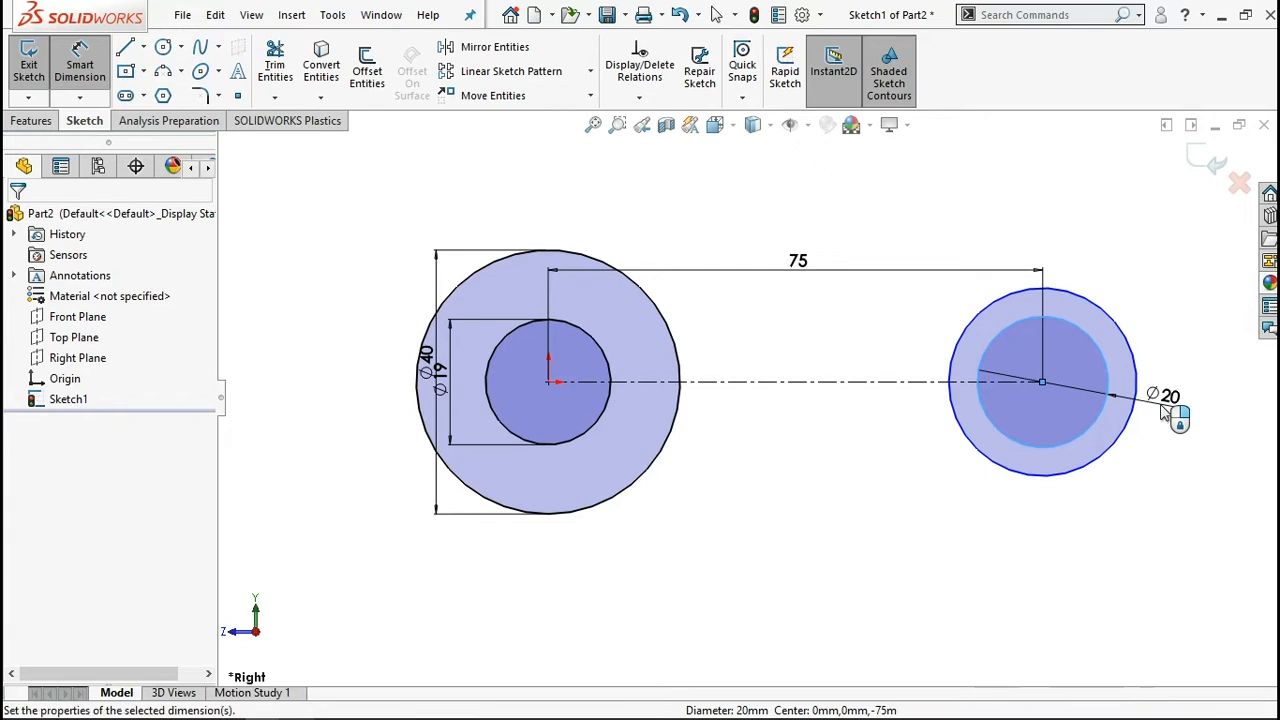
{"action": "type", "text": "13.5"}
{"action": "left_click", "coordinate": [1083, 379]}
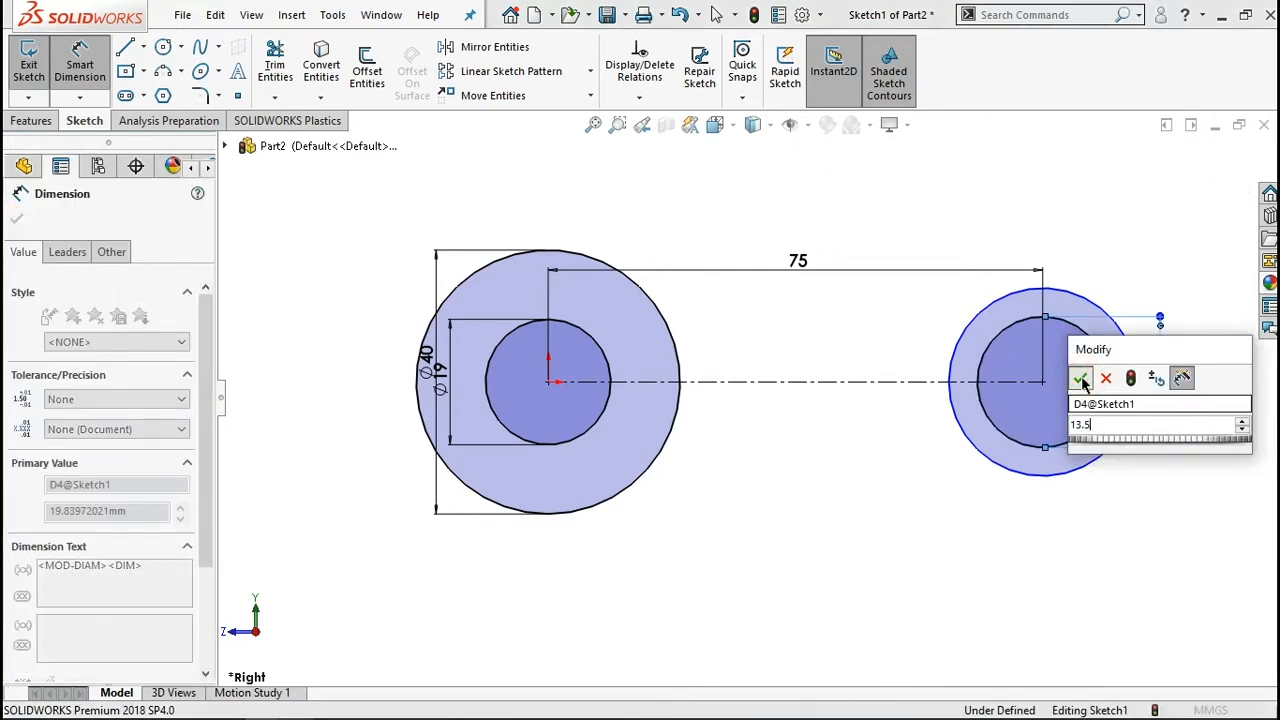
Step: Set the diameter of the outer circle at the construction line's far end to 30 mm and finish dimensioning
{"action": "left_click", "coordinate": [1086, 299]}
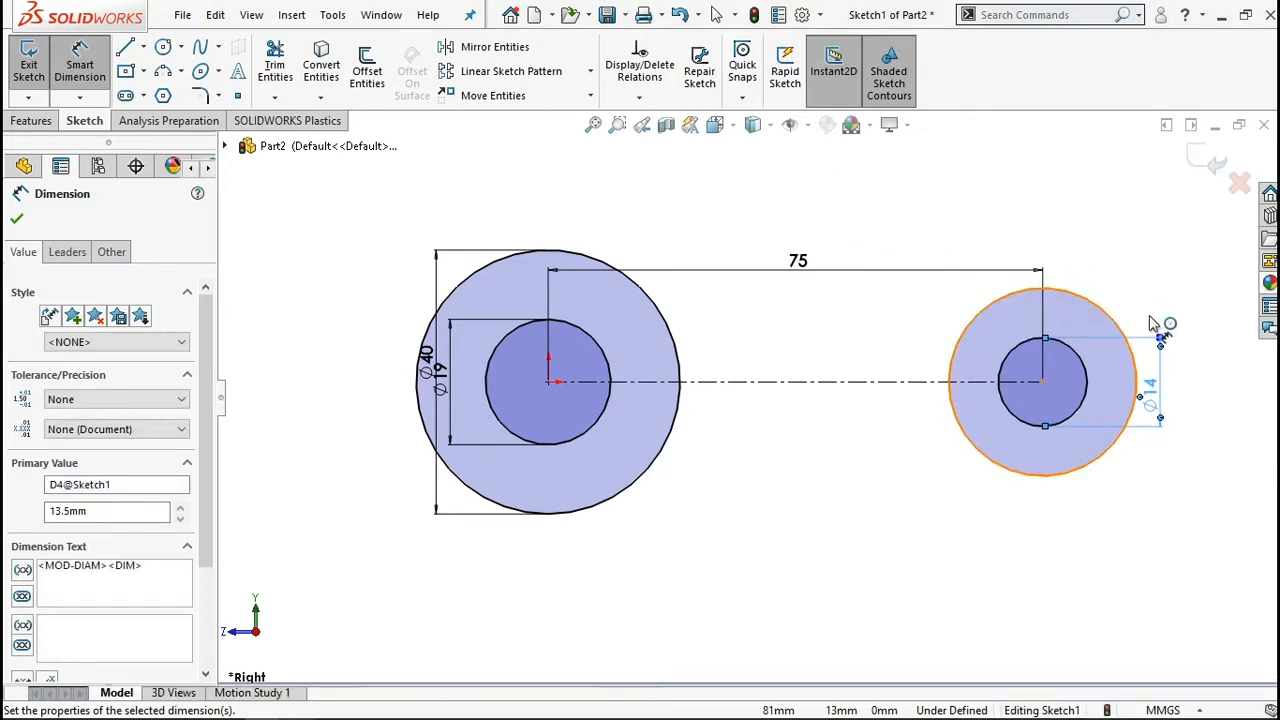
{"action": "left_click", "coordinate": [1190, 378]}
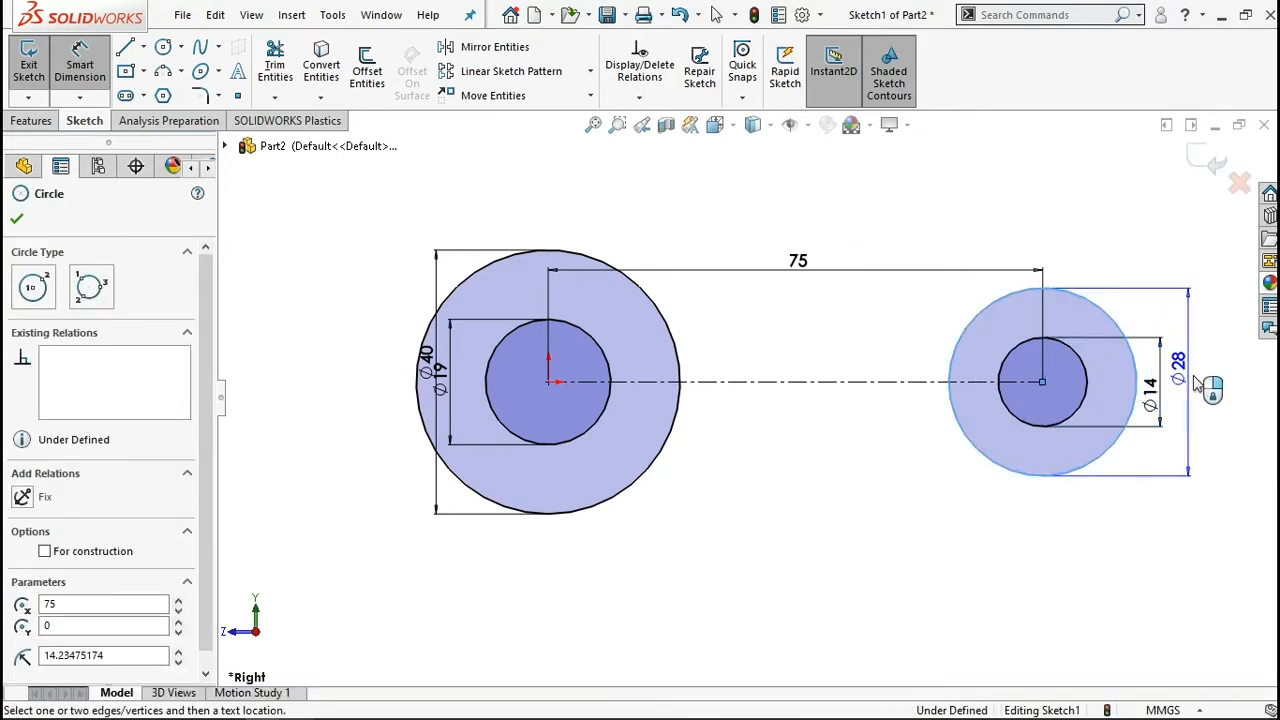
{"action": "left_click", "coordinate": [1200, 388]}
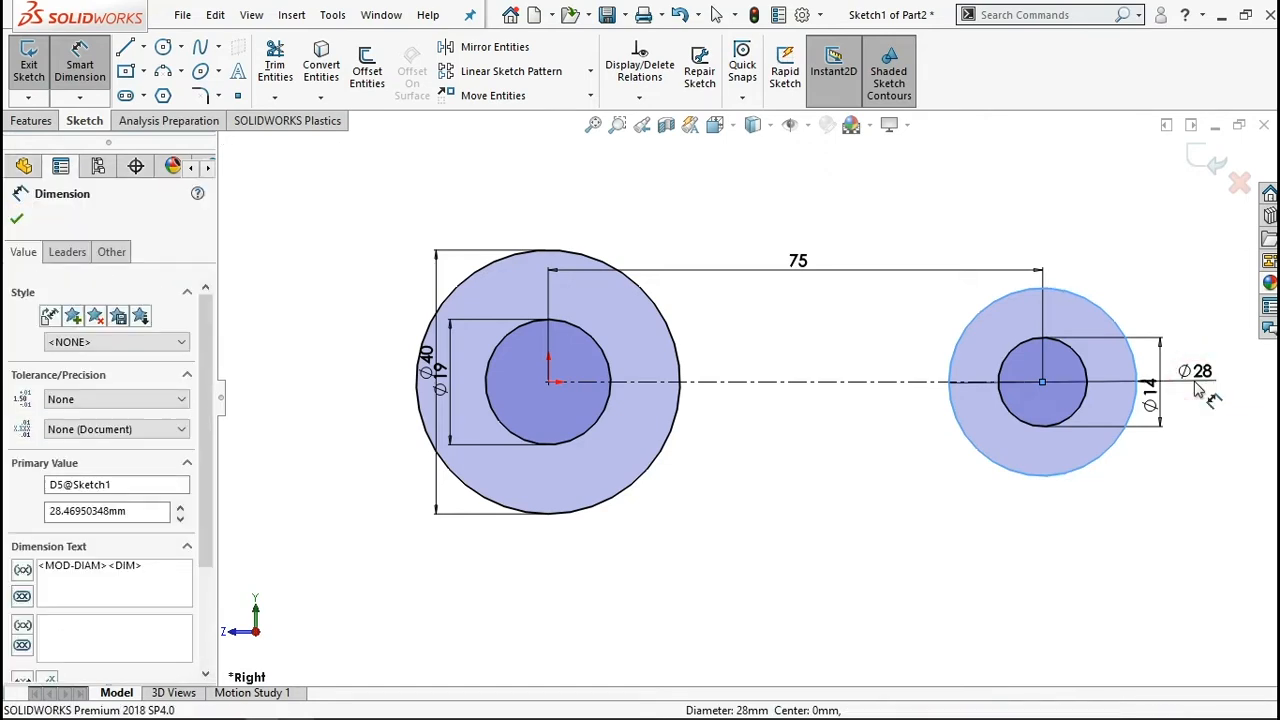
{"action": "type", "text": "30"}
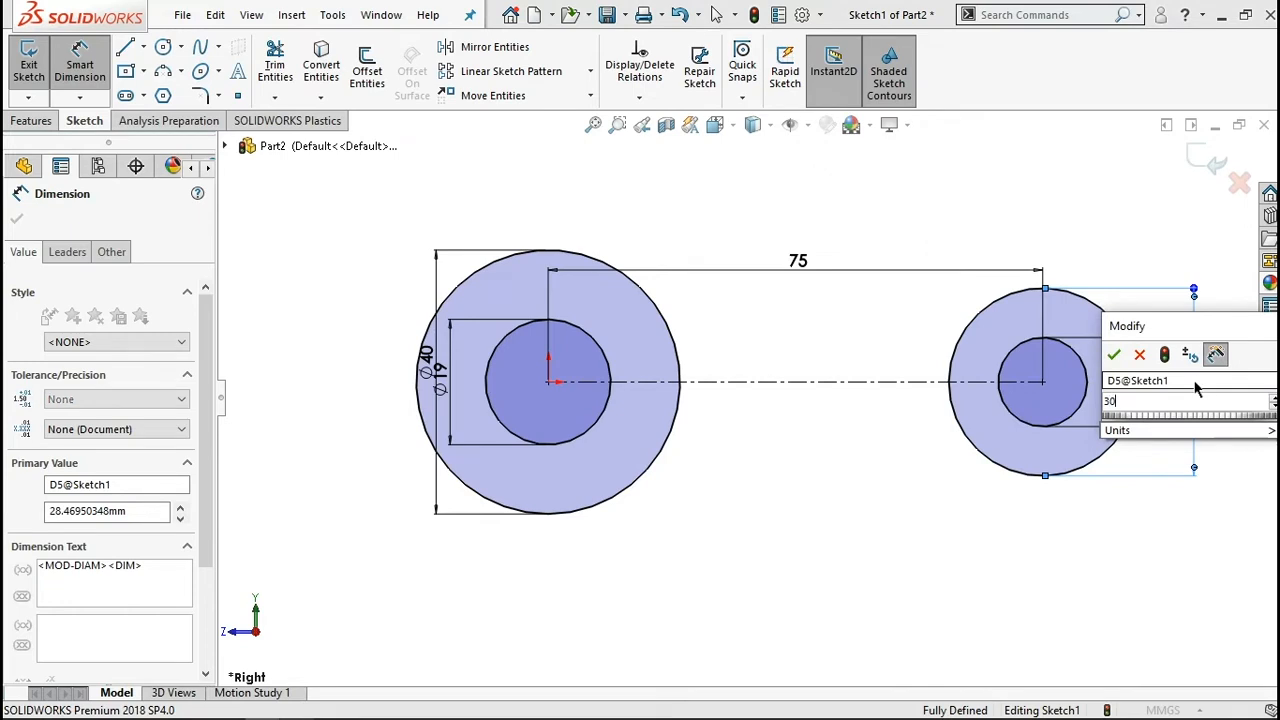
{"action": "left_click", "coordinate": [1113, 357]}
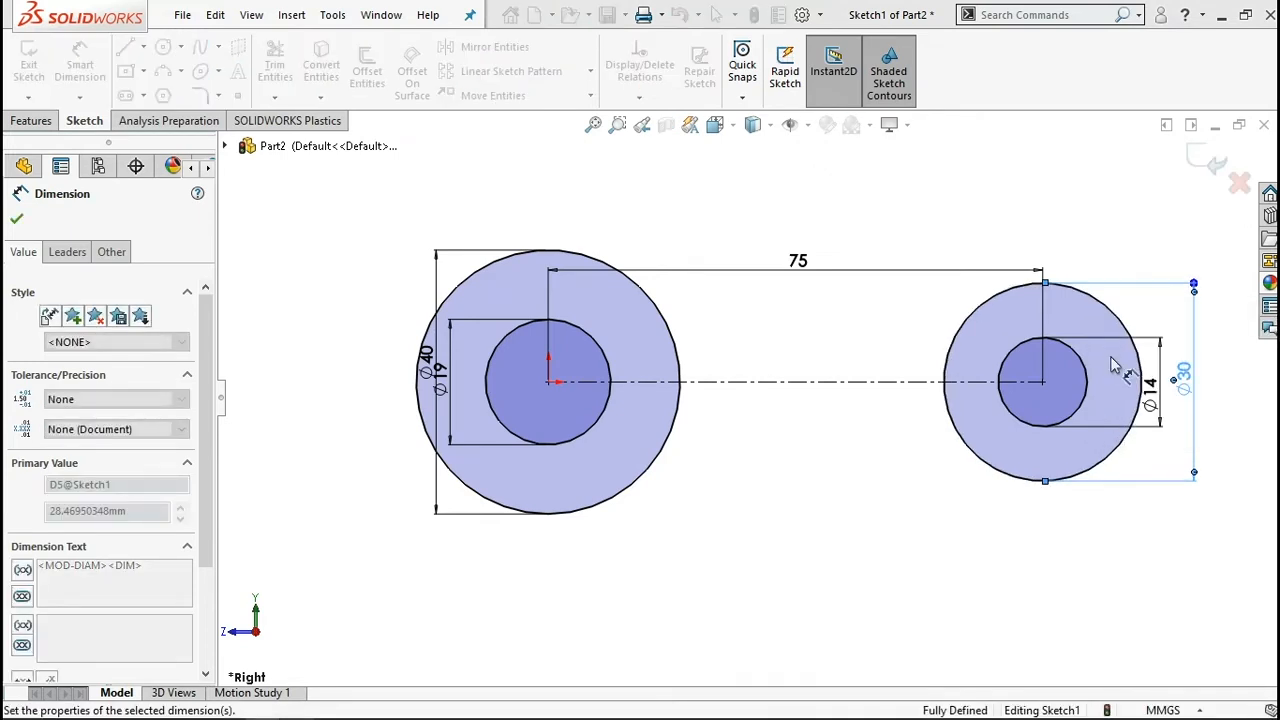
{"action": "left_click", "coordinate": [22, 218]}
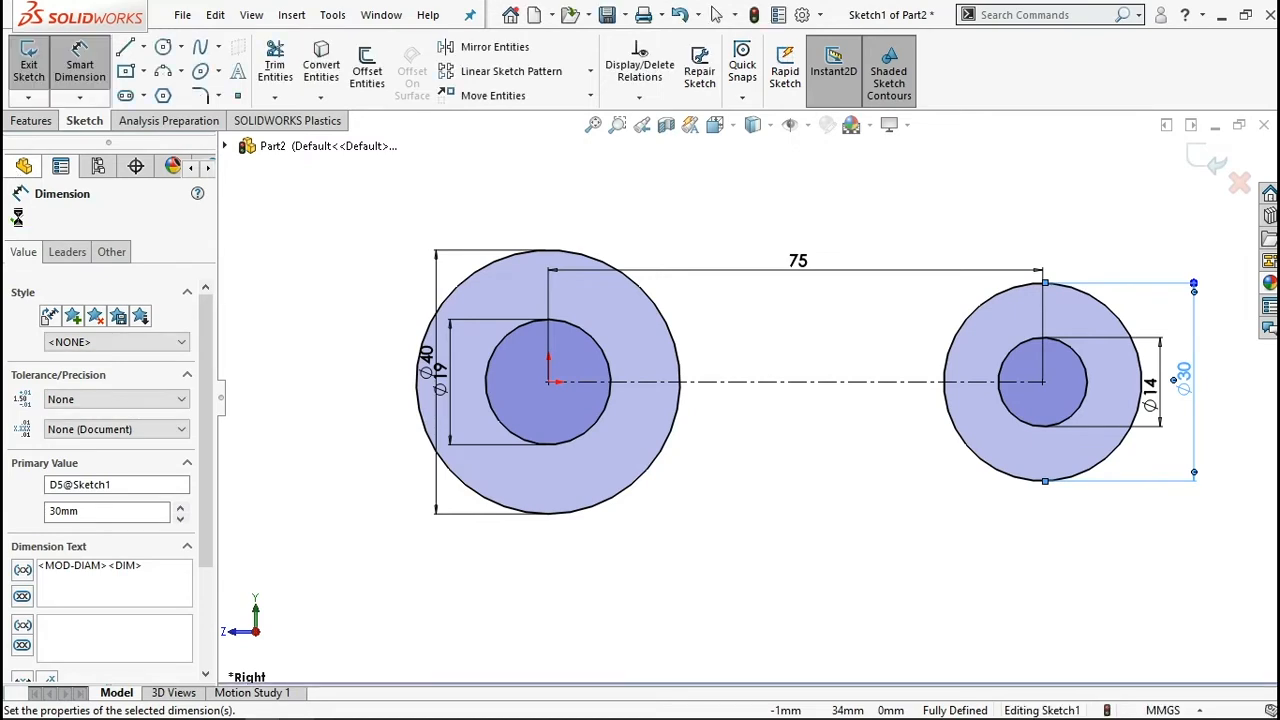
Step: Sketch a slanted line about 96 mm long just below both outer circles, spanning from one to the other
{"action": "left_click", "coordinate": [125, 47]}
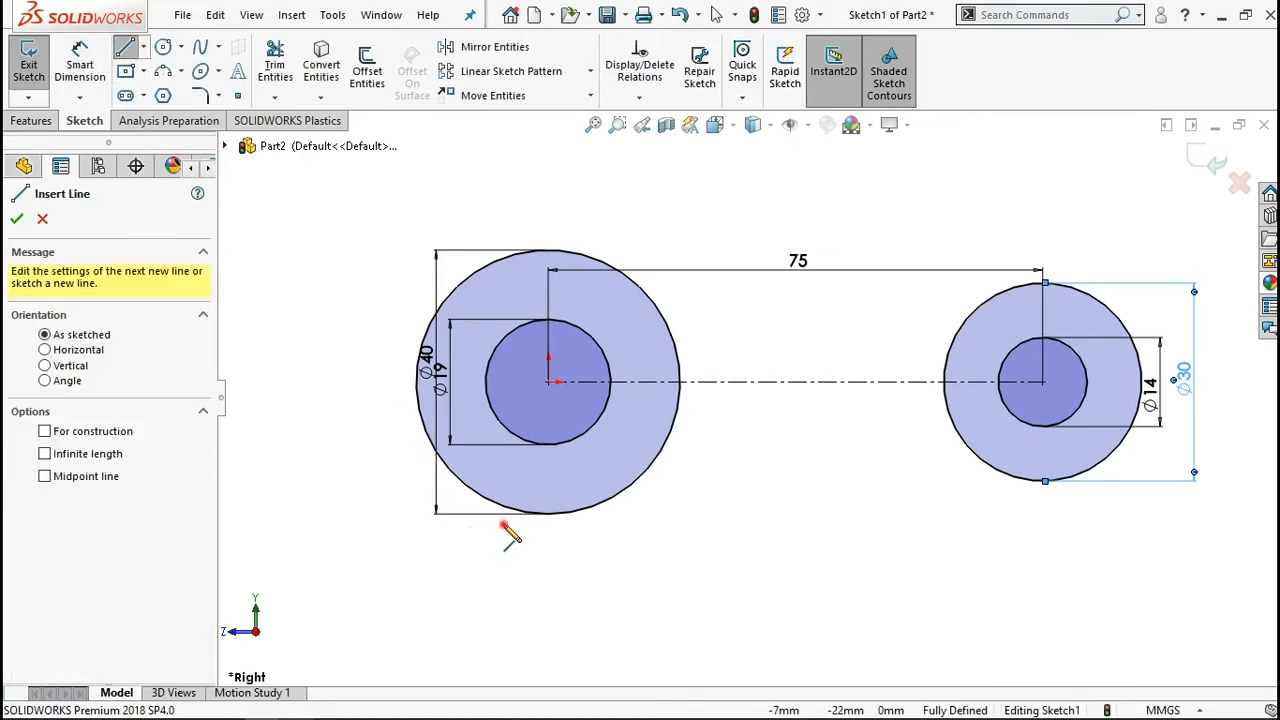
{"action": "key", "text": "Escape"}
{"action": "left_click", "coordinate": [1112, 498]}
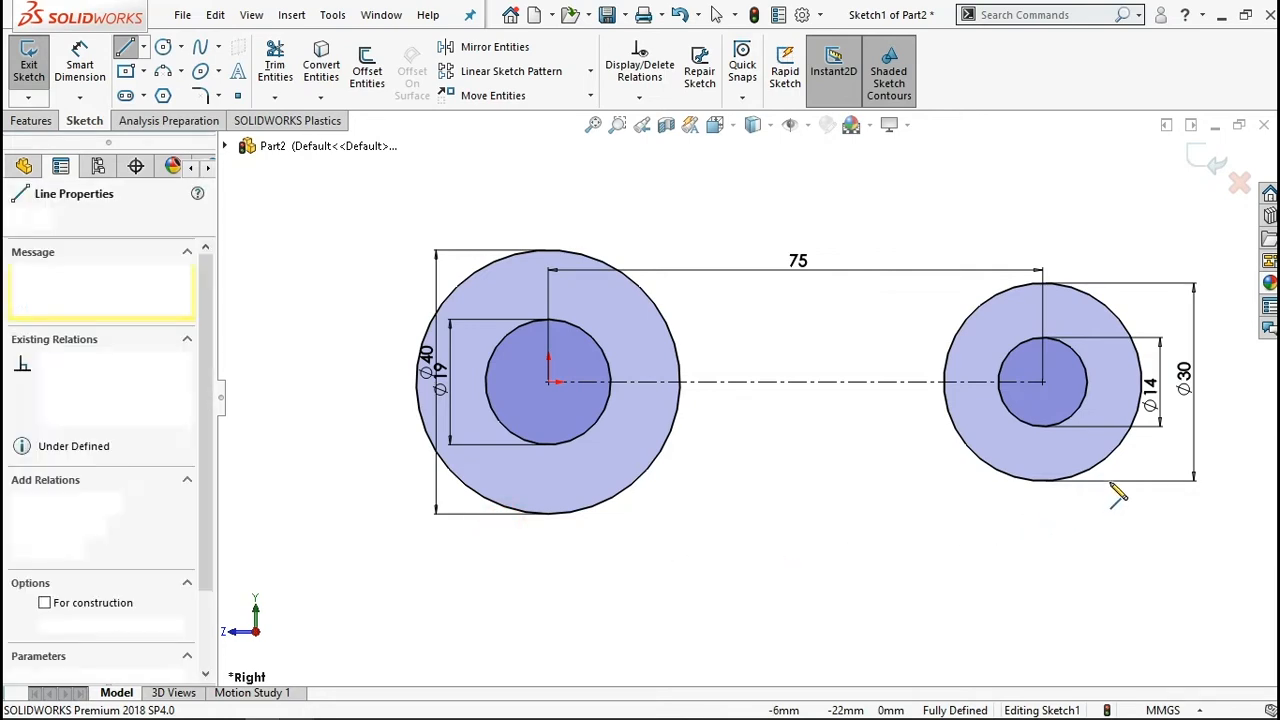
{"action": "left_click", "coordinate": [1133, 487]}
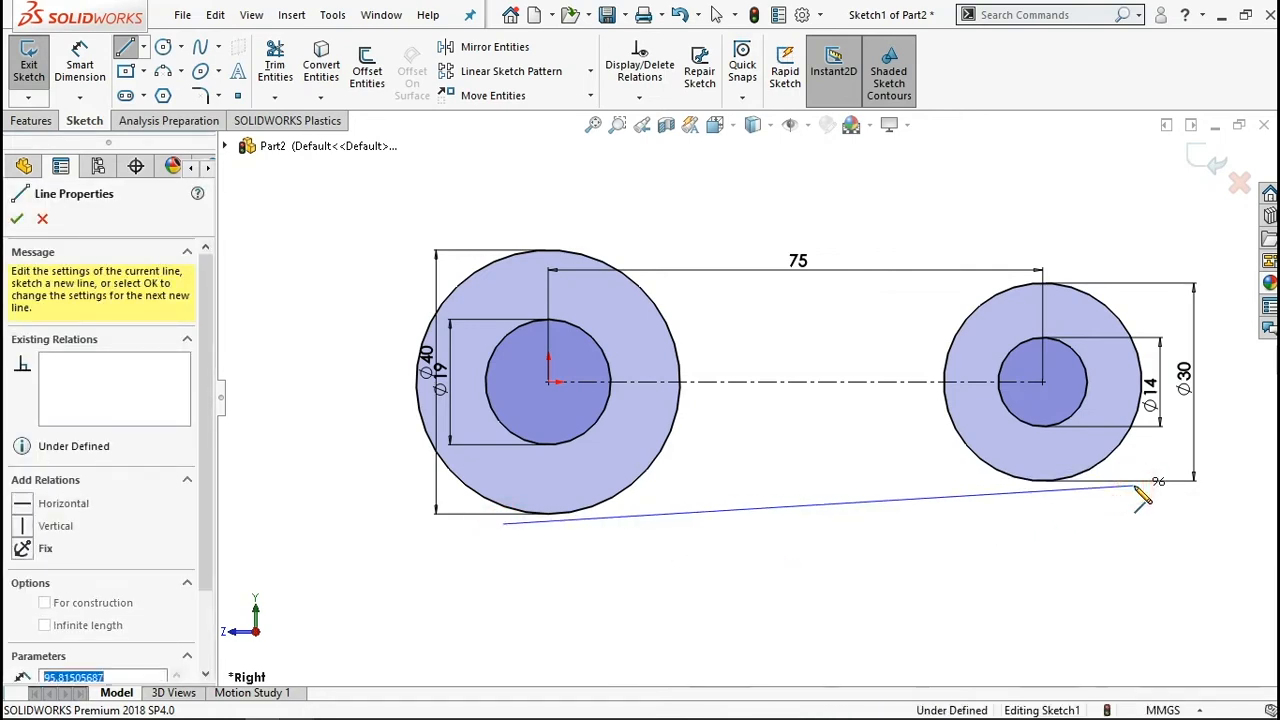
{"action": "right_click", "coordinate": [1008, 566]}
{"action": "left_click", "coordinate": [1017, 492]}
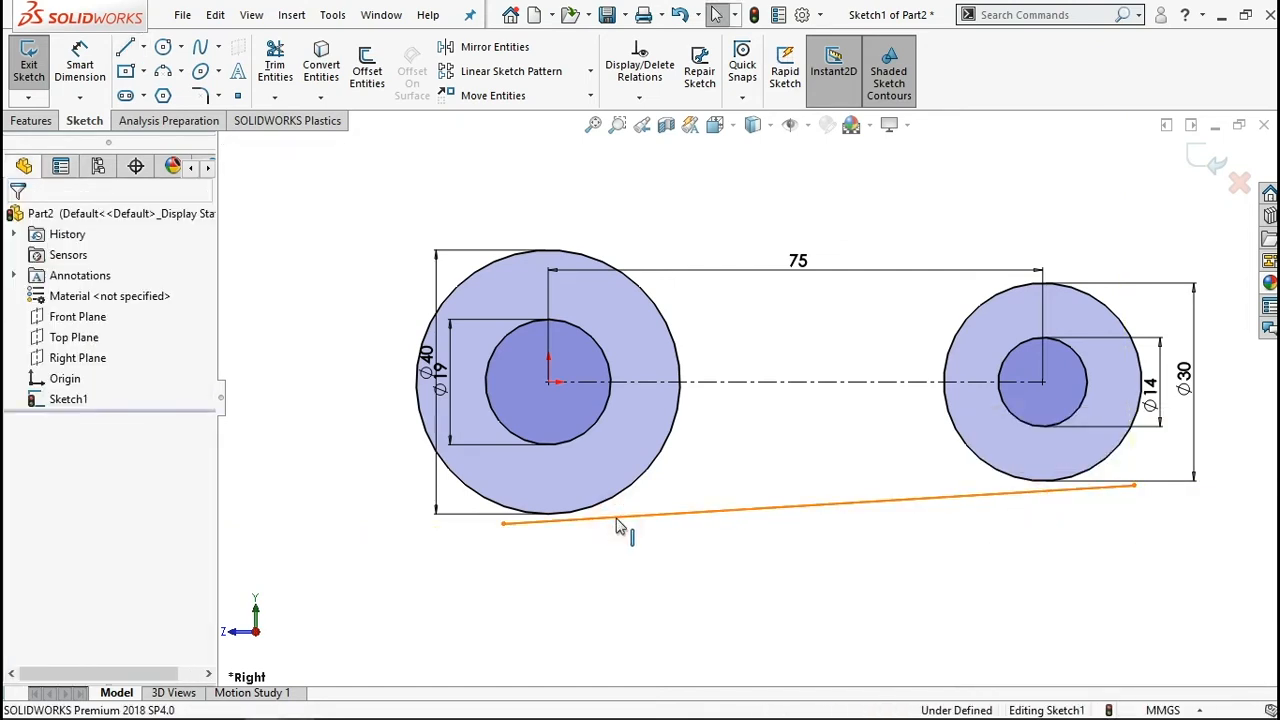
Step: Add a tangent relation between the slanted lower line and the 40 mm circle
{"action": "left_click", "coordinate": [614, 520]}
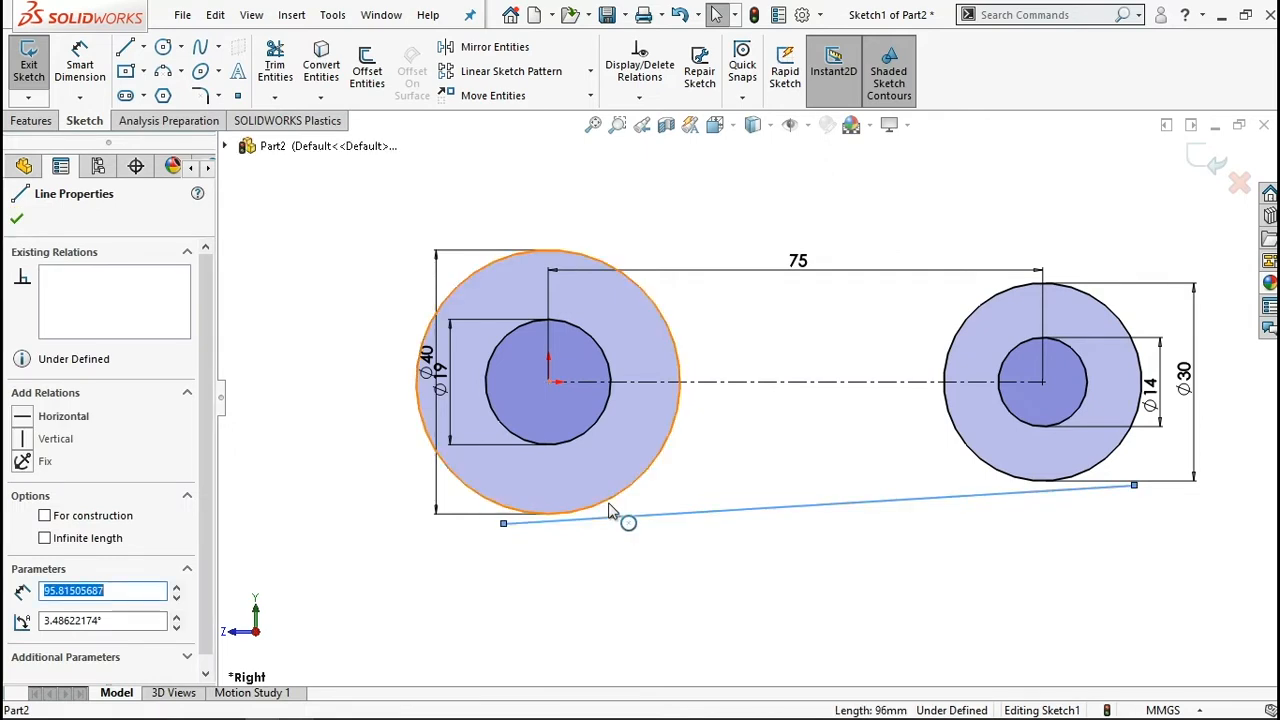
{"action": "left_click", "coordinate": [603, 511]}
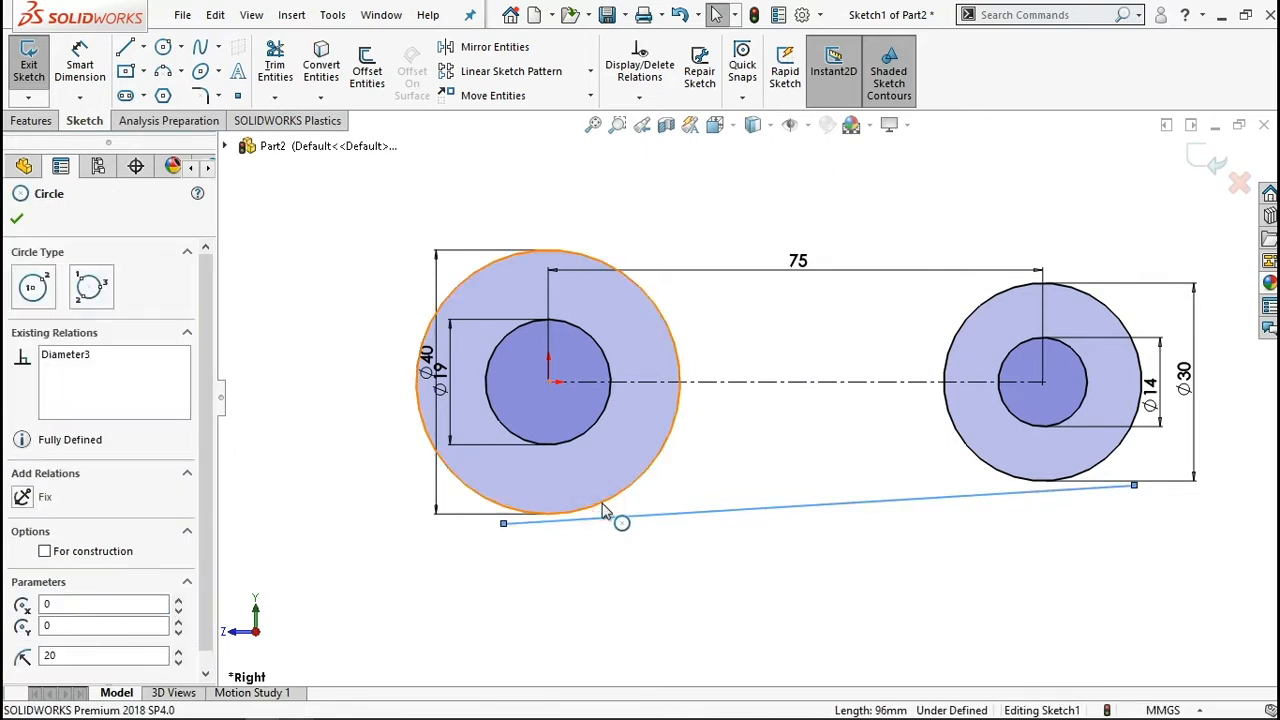
{"action": "left_click", "coordinate": [603, 511], "text": "ctrl"}
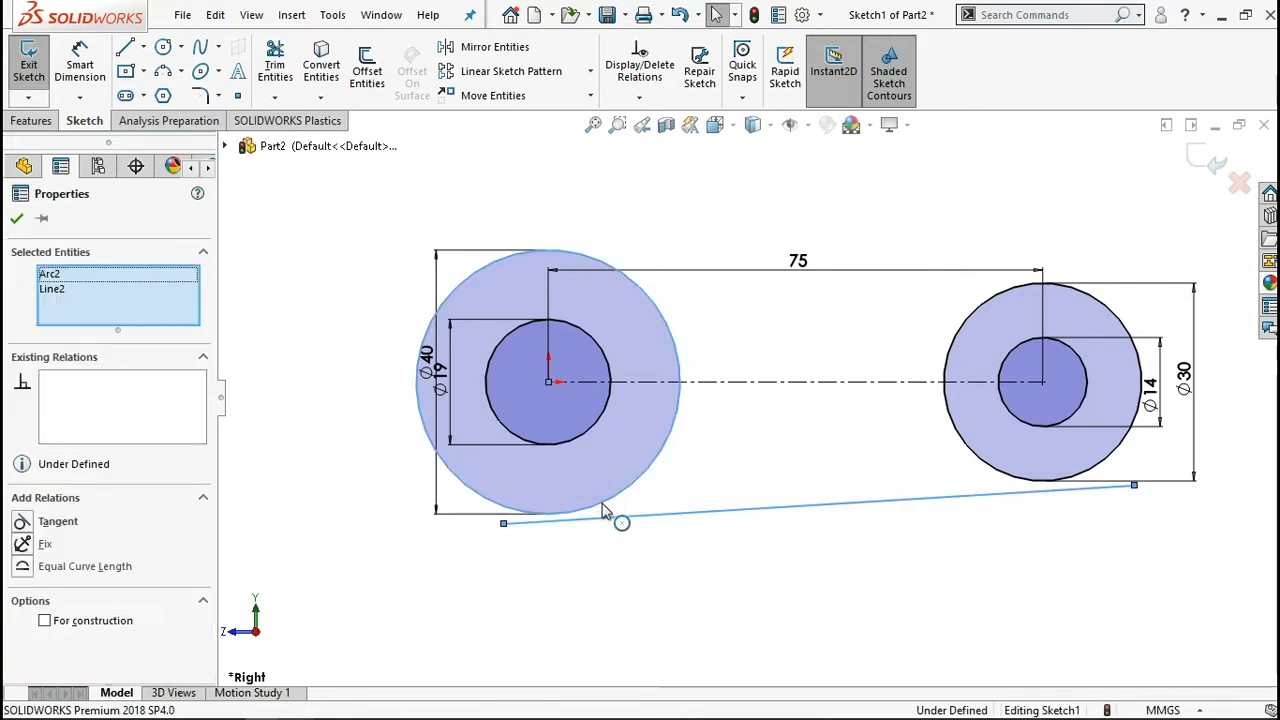
{"action": "left_click", "coordinate": [21, 523]}
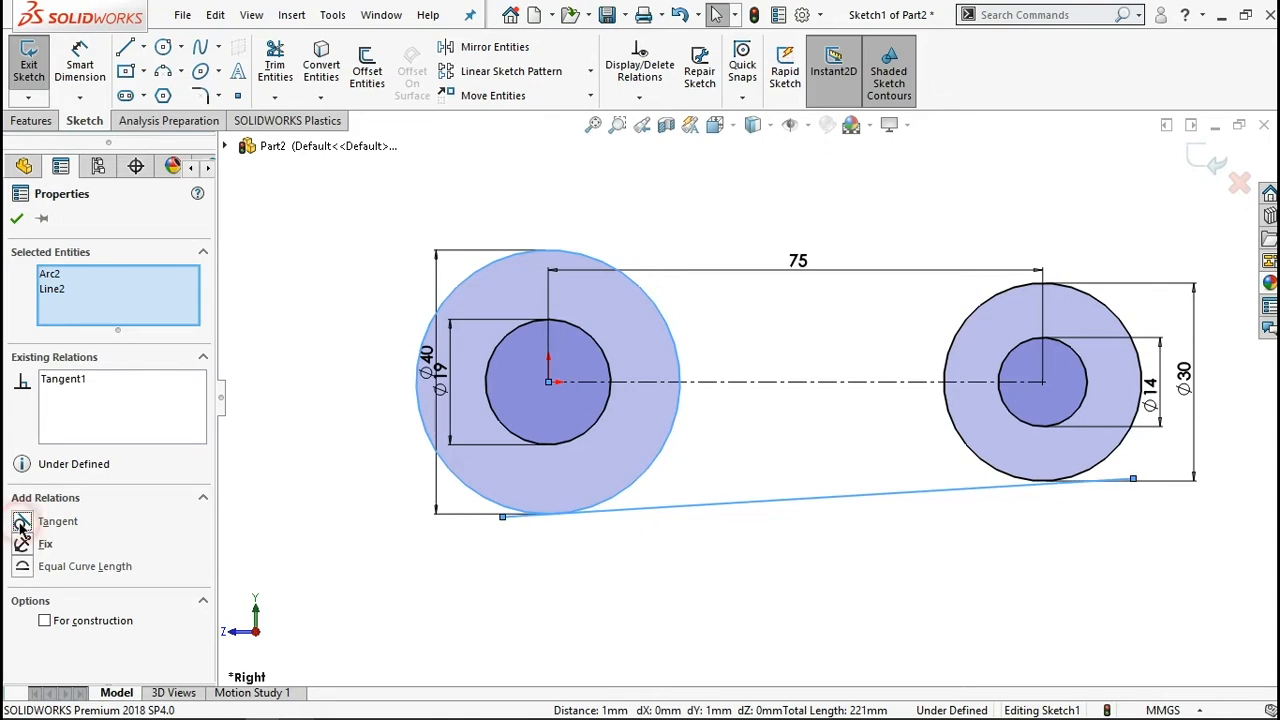
{"action": "left_click", "coordinate": [16, 222]}
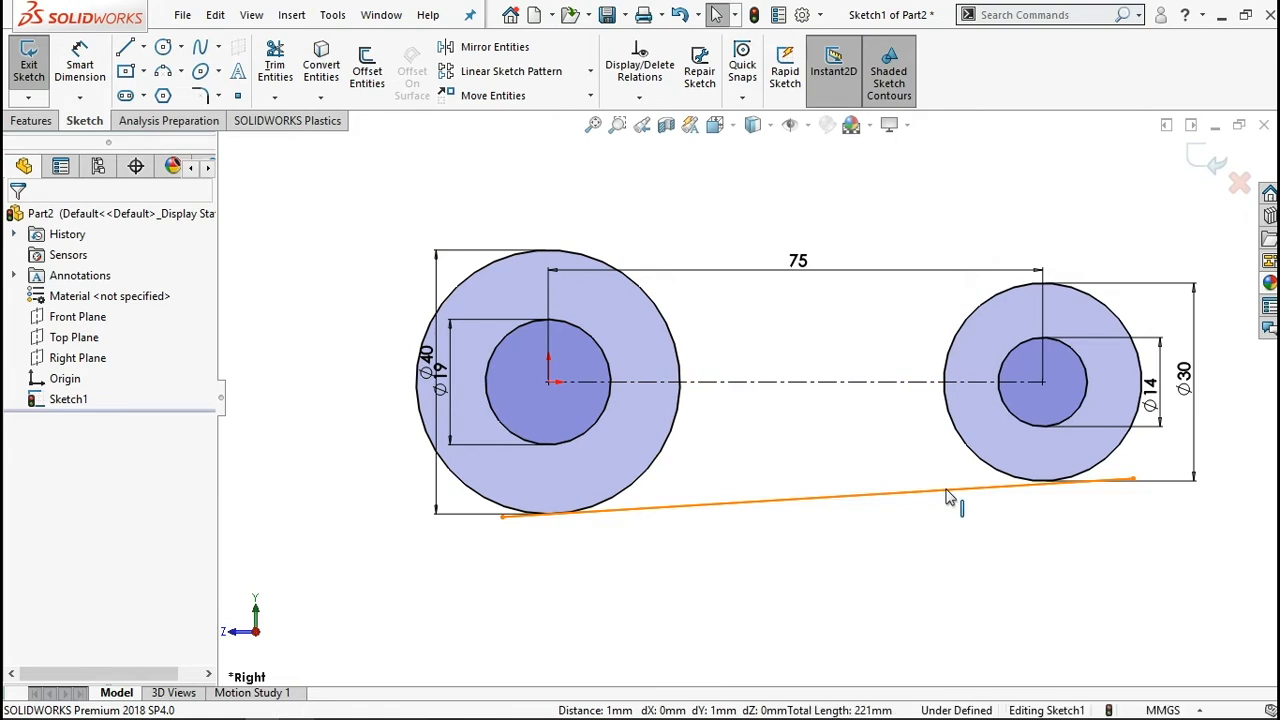
Step: Add a tangent relation between the slanted lower line and the 30 mm circle
{"action": "left_click", "coordinate": [985, 470]}
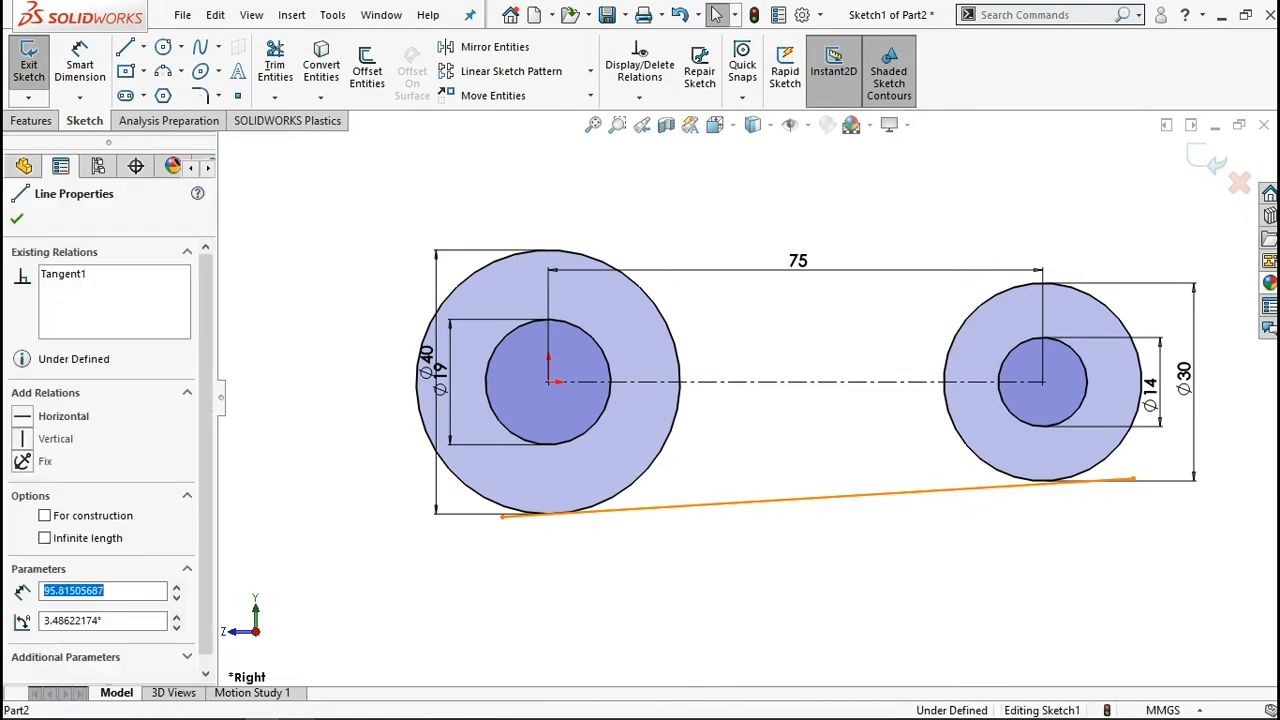
{"action": "left_click", "coordinate": [985, 468]}
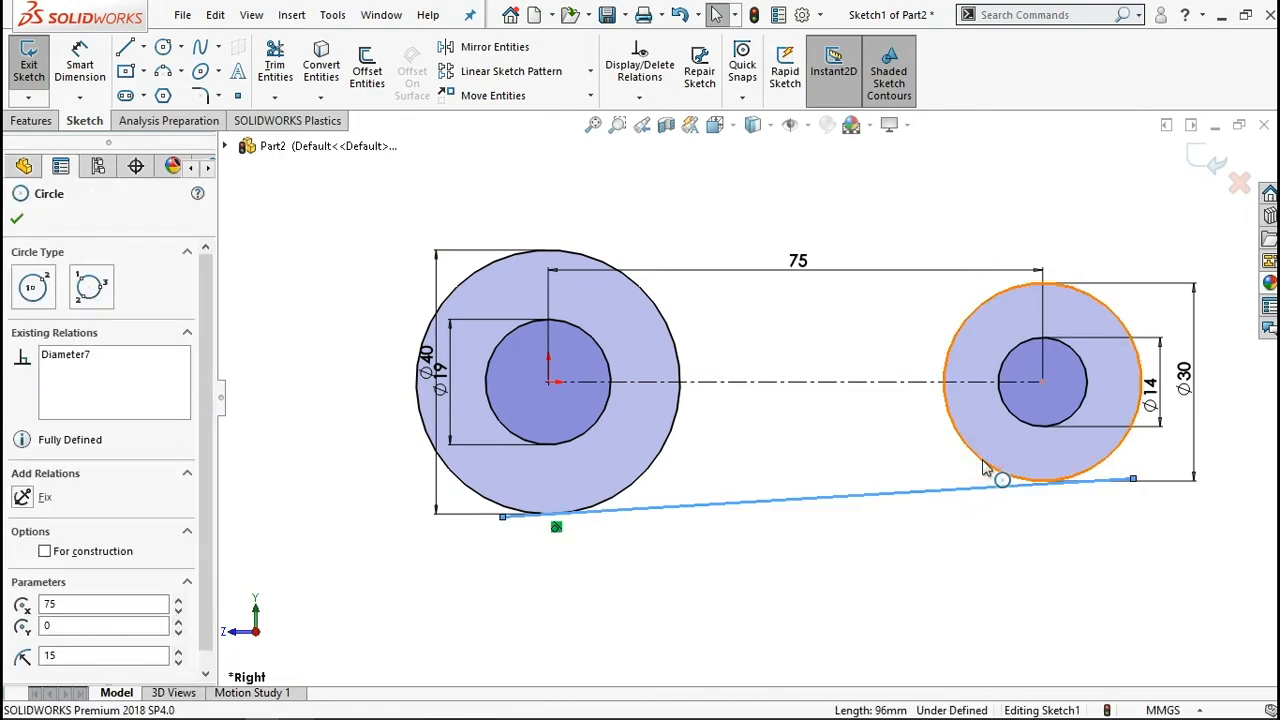
{"action": "left_click", "coordinate": [22, 521]}
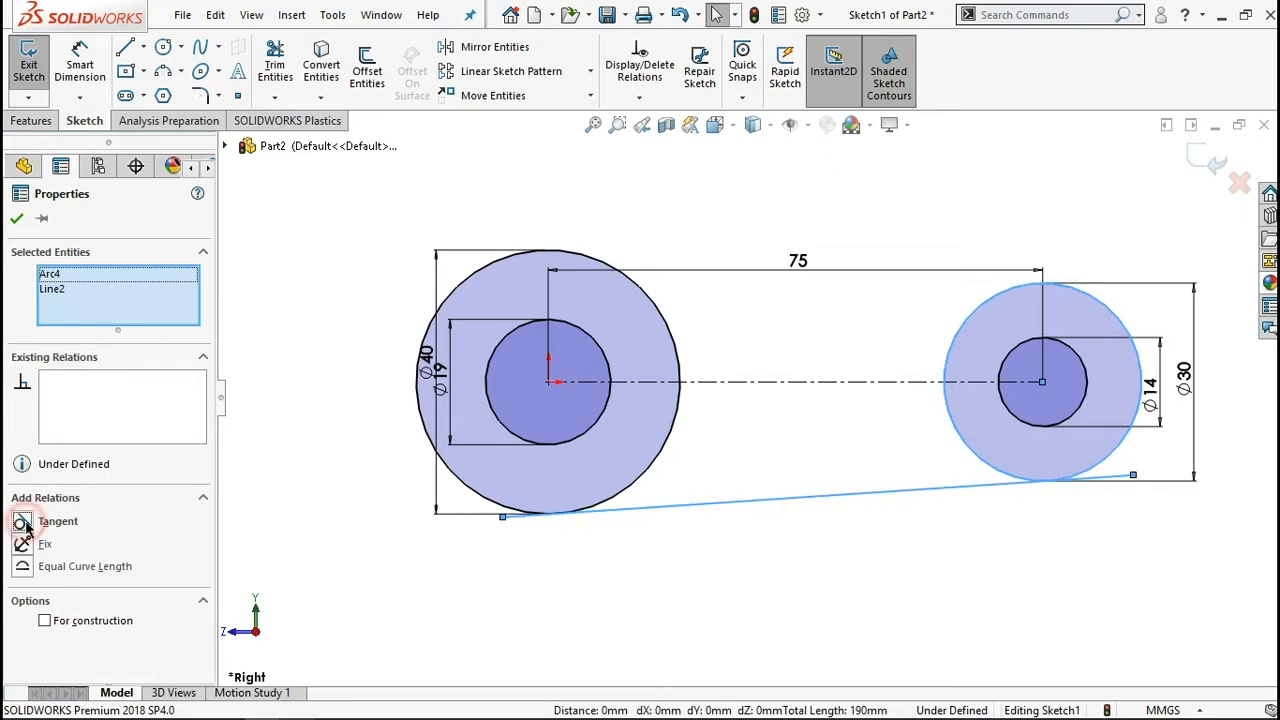
{"action": "left_click", "coordinate": [16, 220]}
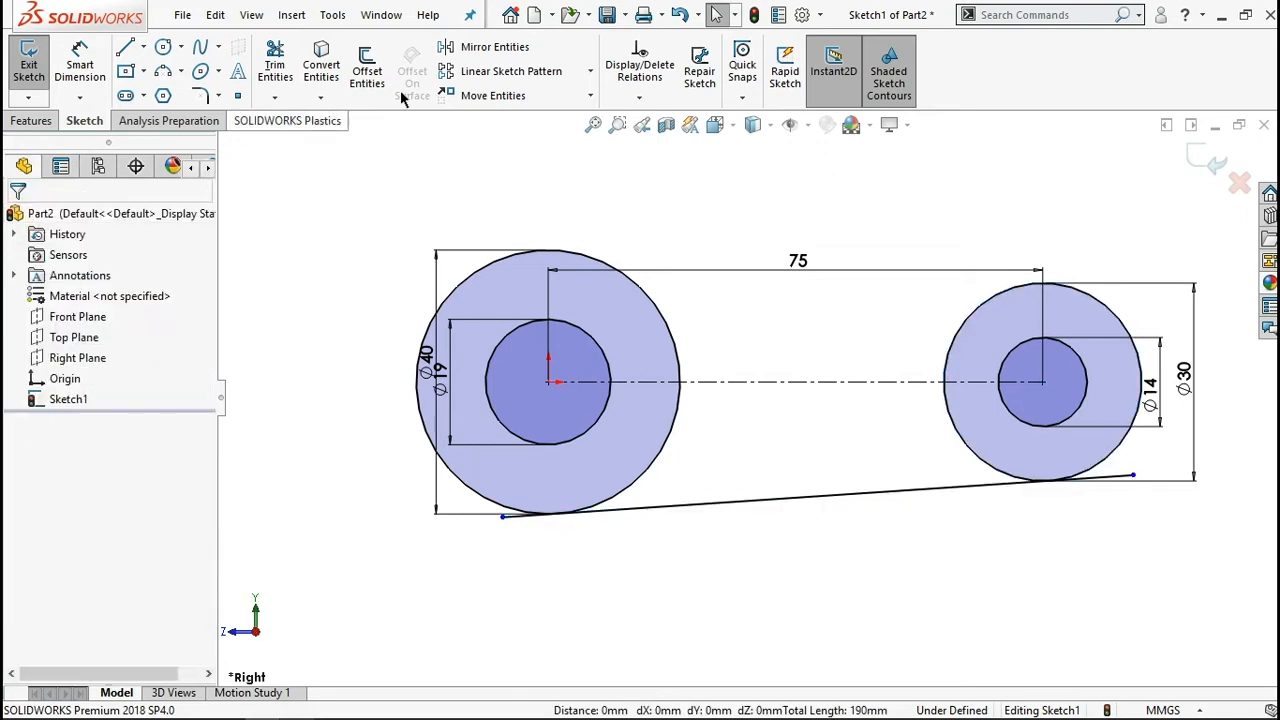
Step: Trim both ends of the slanted lower line that overhang its tangent points on the outer circles
{"action": "left_click", "coordinate": [275, 65]}
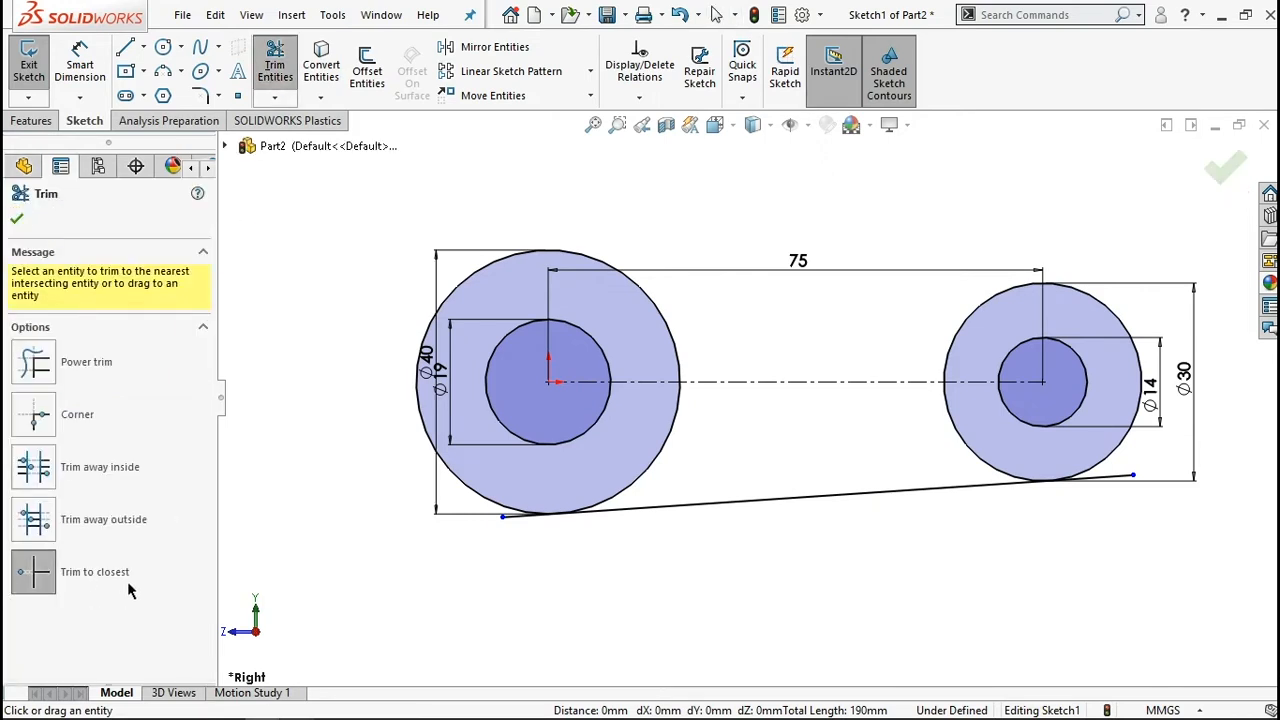
{"action": "left_click", "coordinate": [510, 516]}
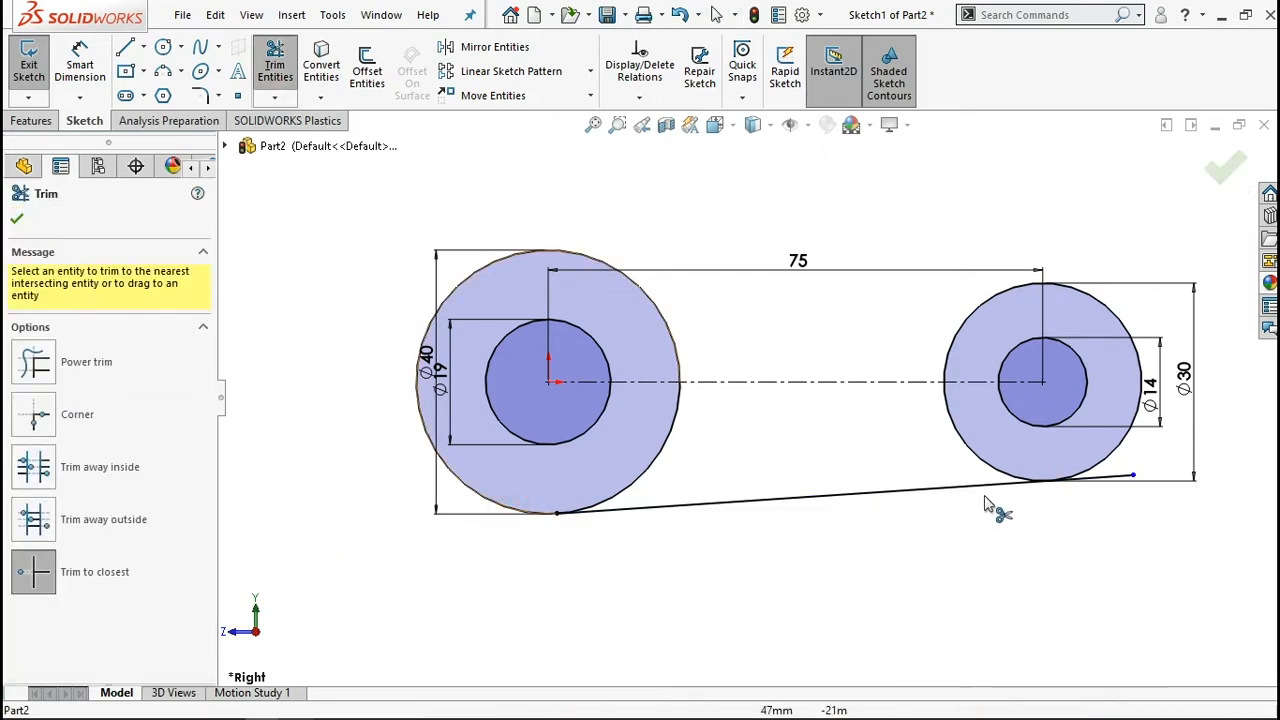
{"action": "left_click", "coordinate": [1098, 480]}
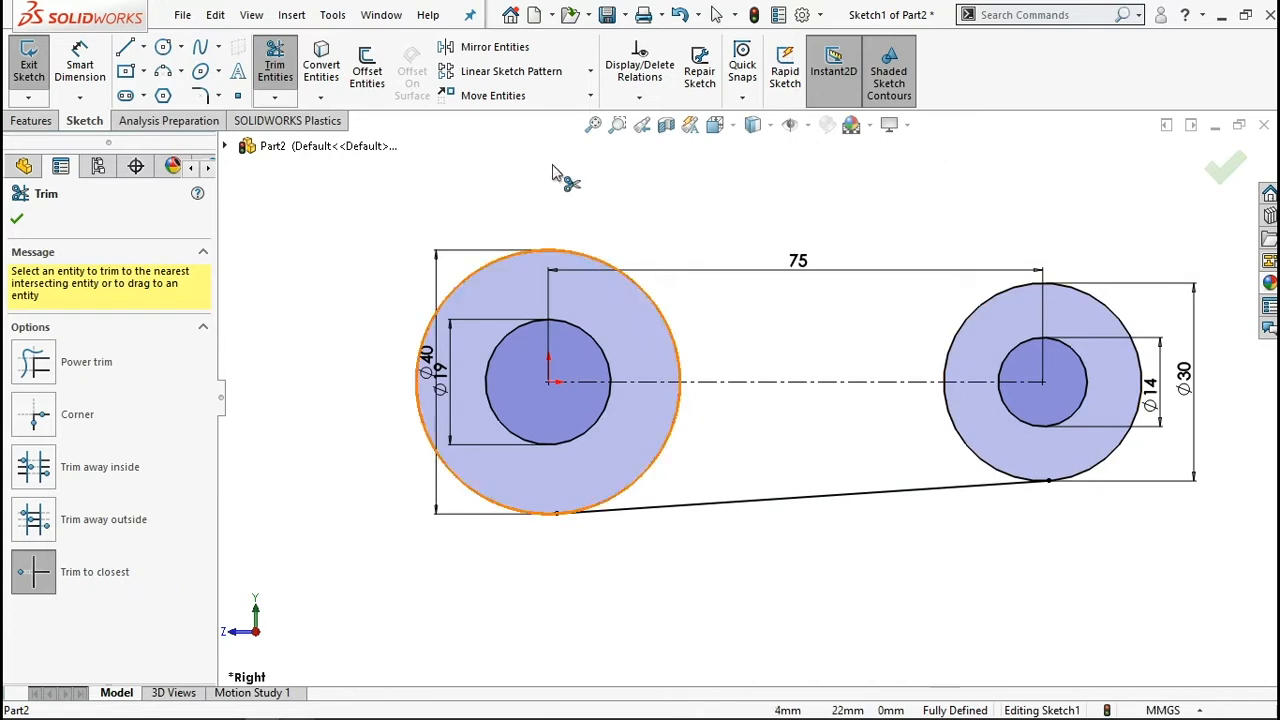
{"action": "key", "text": "Escape"}
Step: Mirror the lower tangent line about the horizontal construction line, keeping the original
{"action": "left_click", "coordinate": [497, 52]}
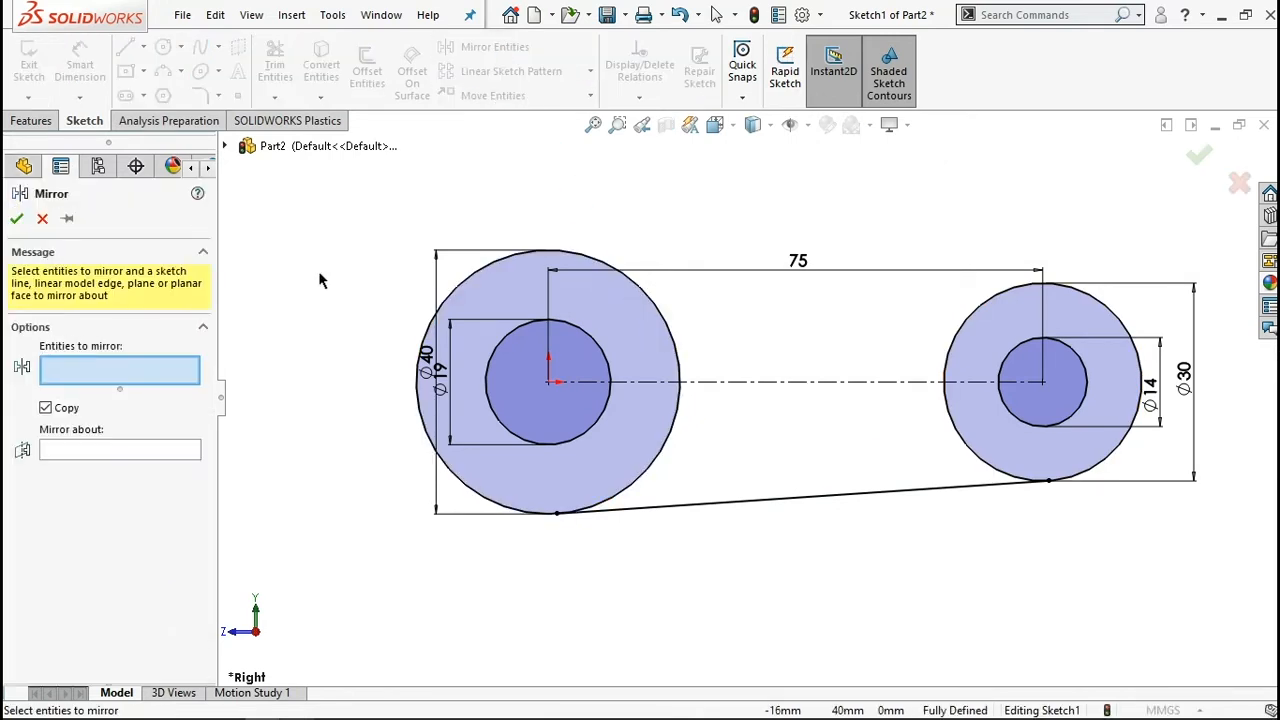
{"action": "left_click", "coordinate": [122, 451]}
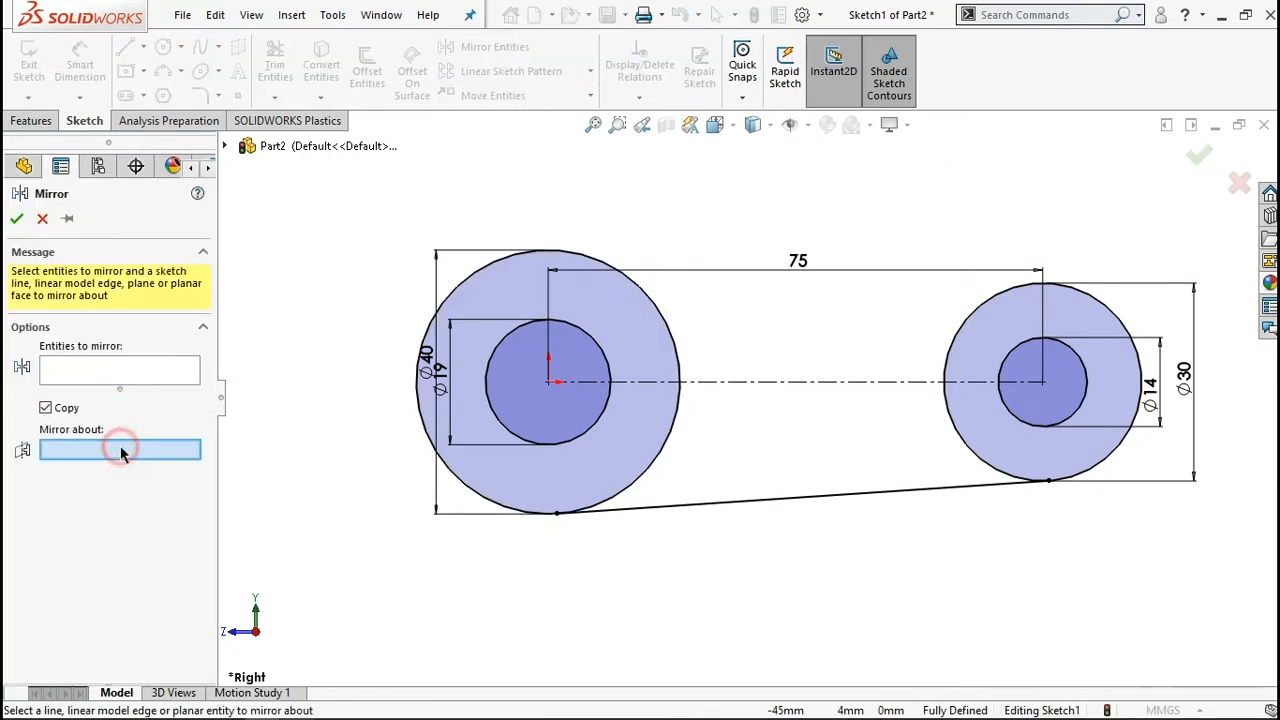
{"action": "left_click", "coordinate": [862, 381]}
{"action": "left_click", "coordinate": [162, 368]}
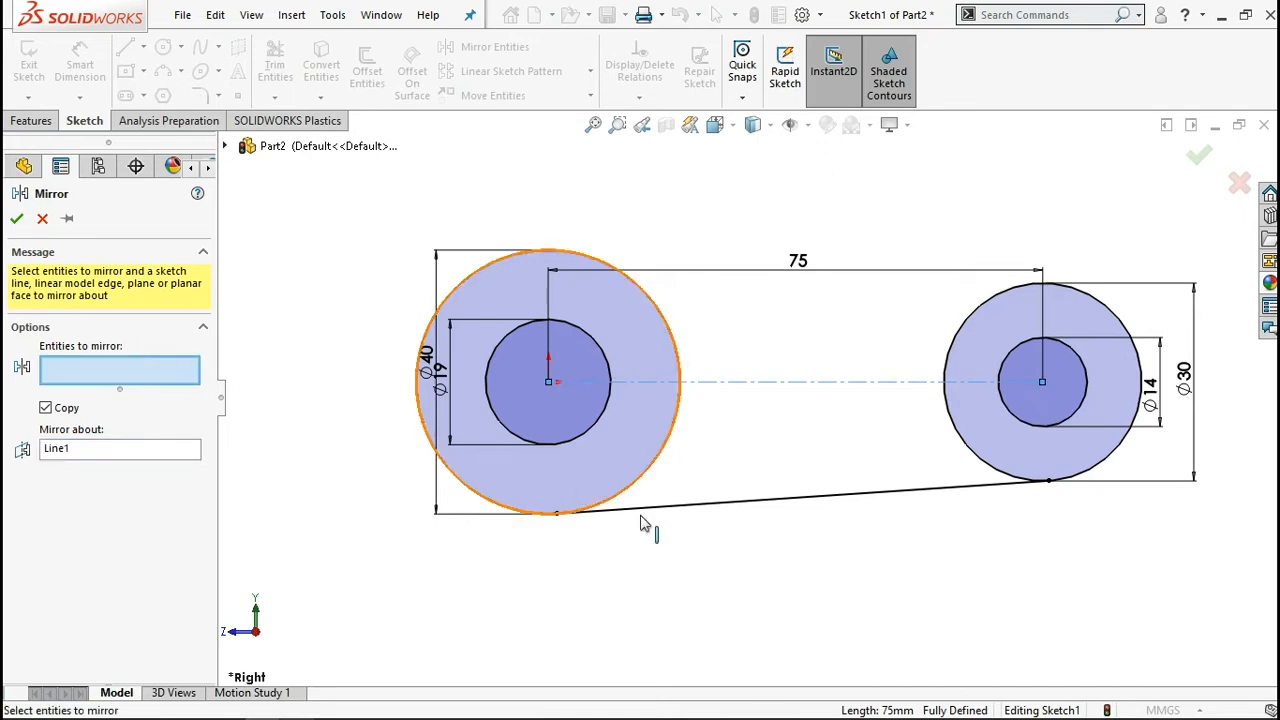
{"action": "left_click", "coordinate": [721, 507]}
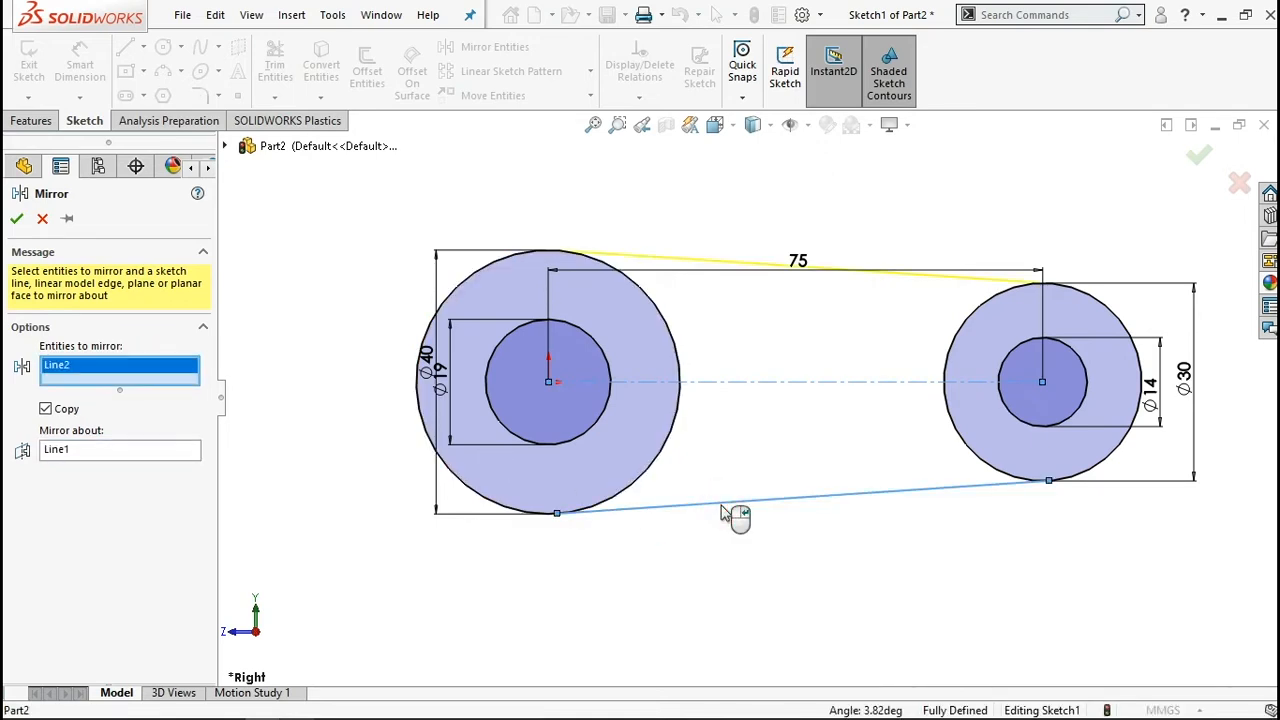
{"action": "left_click", "coordinate": [16, 220]}
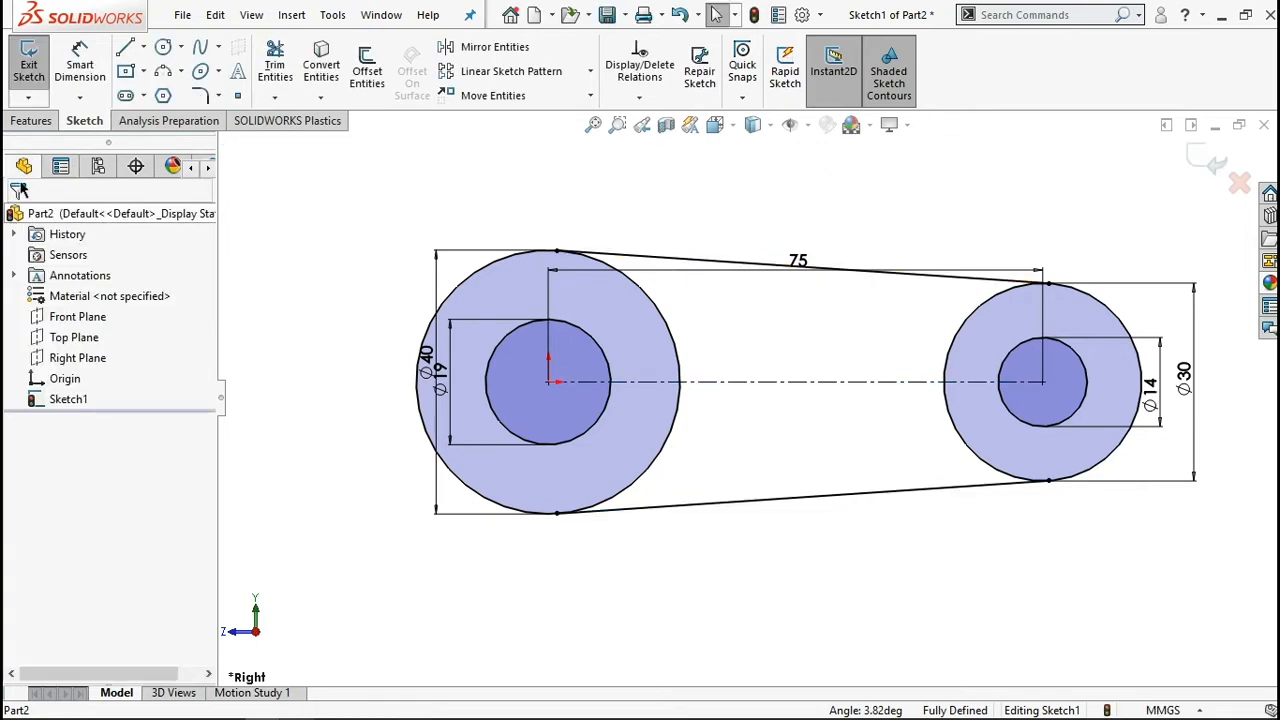
Step: Sketch a circle about 62 mm in diameter centred on the origin, and set its diameter to 64 mm
{"action": "left_click", "coordinate": [165, 47]}
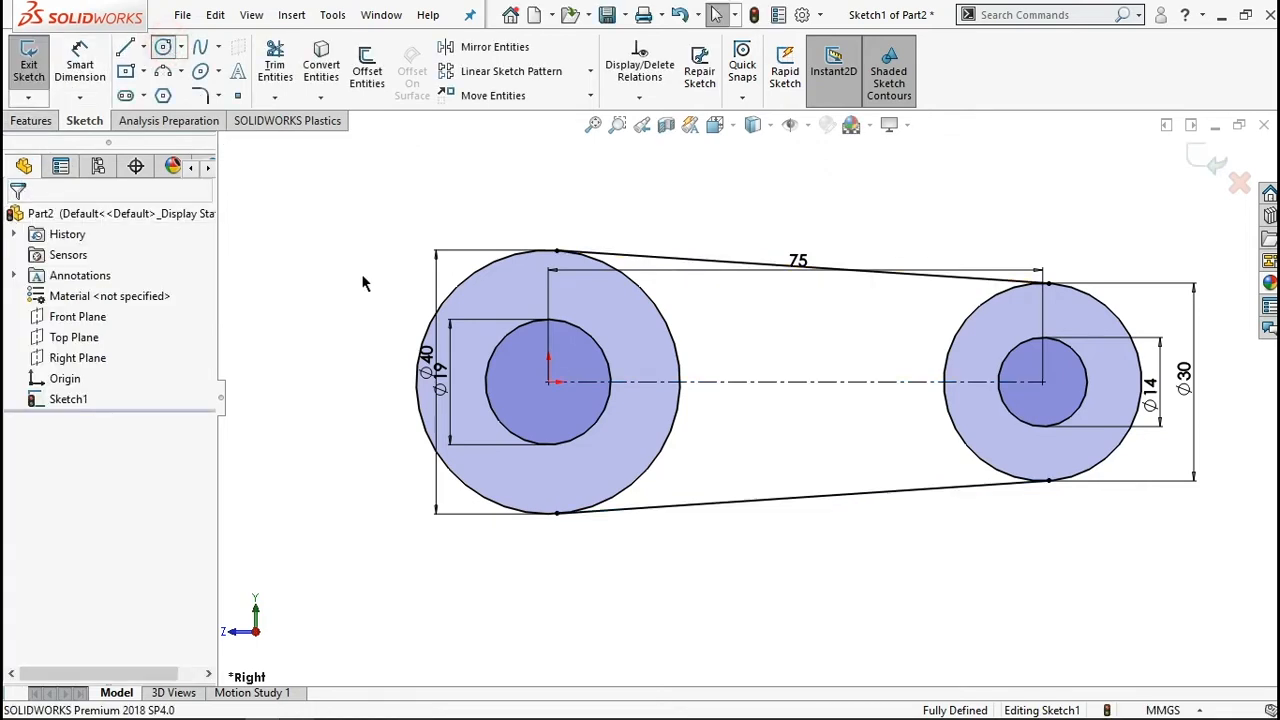
{"action": "left_click", "coordinate": [551, 383]}
{"action": "left_click", "coordinate": [581, 581]}
{"action": "left_click", "coordinate": [80, 65]}
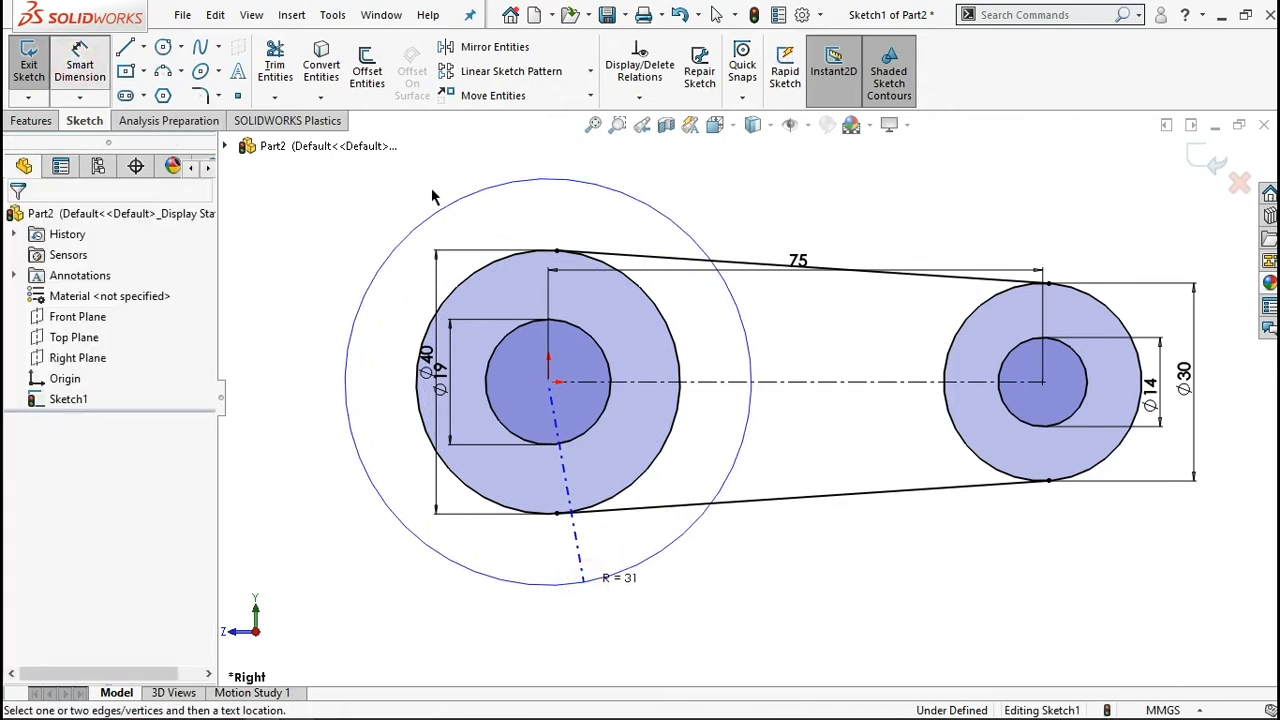
{"action": "left_click", "coordinate": [376, 254]}
{"action": "left_click", "coordinate": [330, 342]}
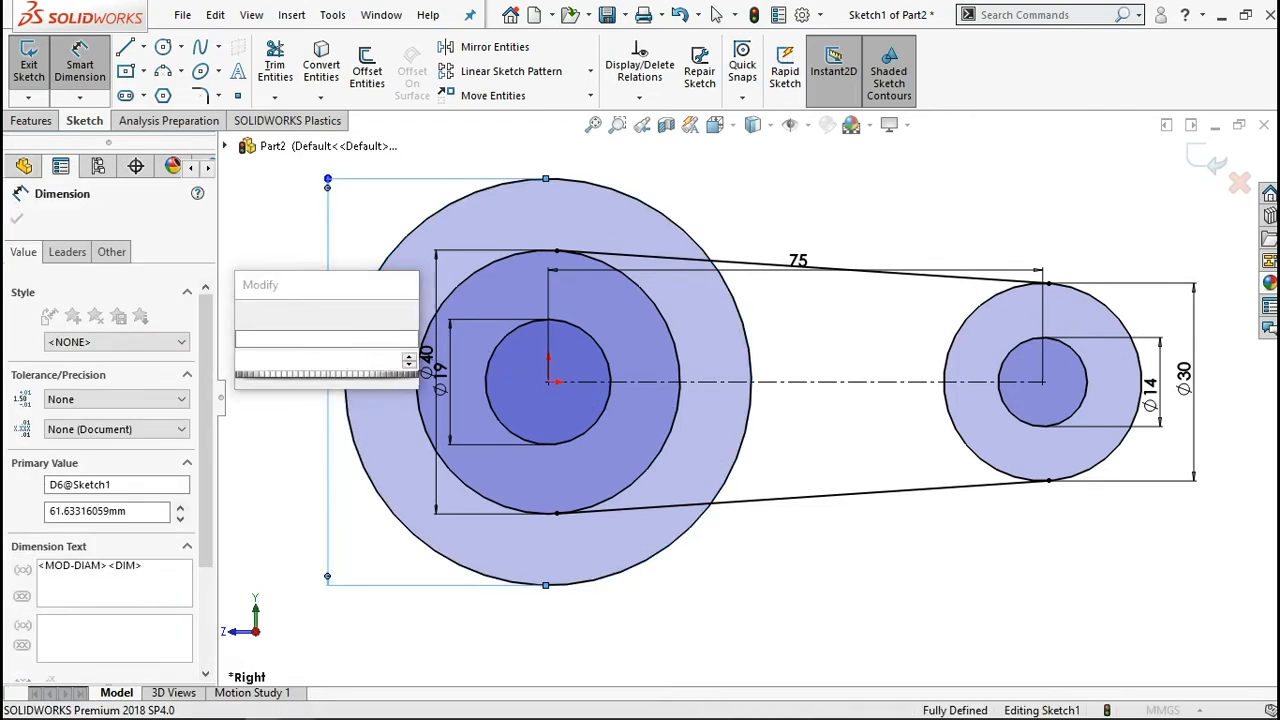
{"action": "left_click", "coordinate": [254, 318]}
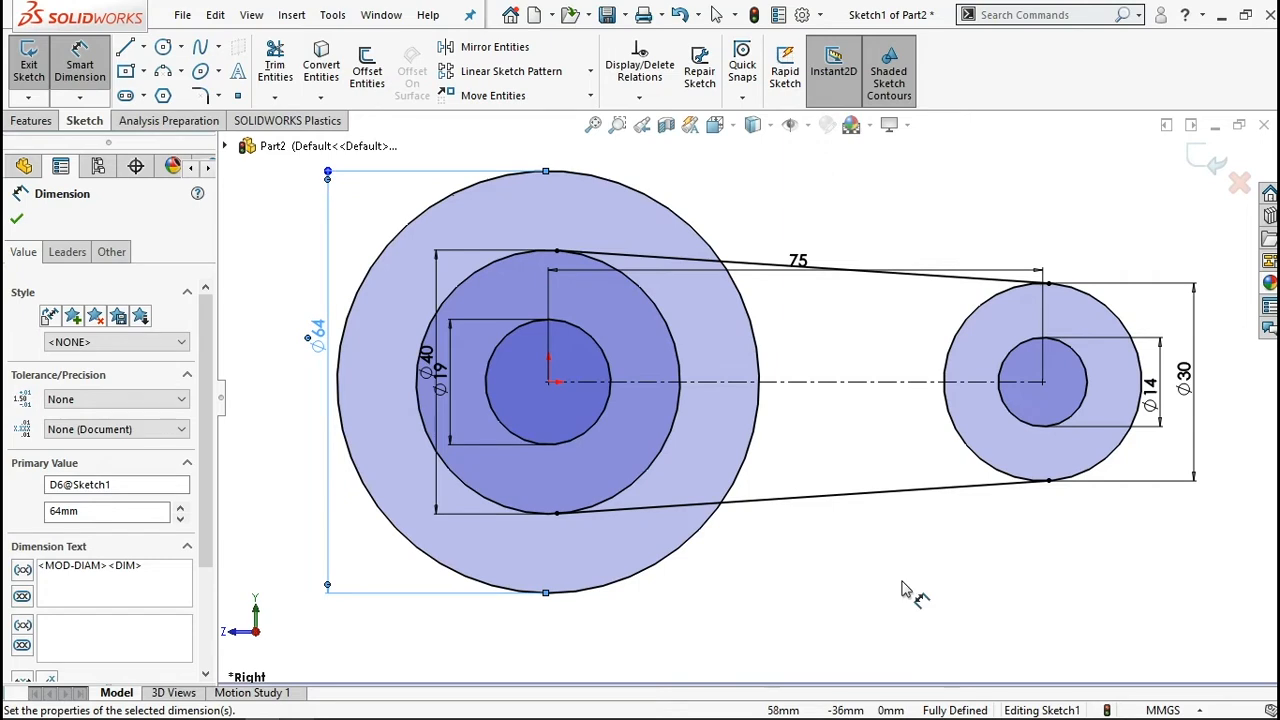
Step: Sketch two connected vertical lines, about 25 mm and 32 mm long, straight down from the lowest point of the 64 mm circle
{"action": "key", "text": "f"}
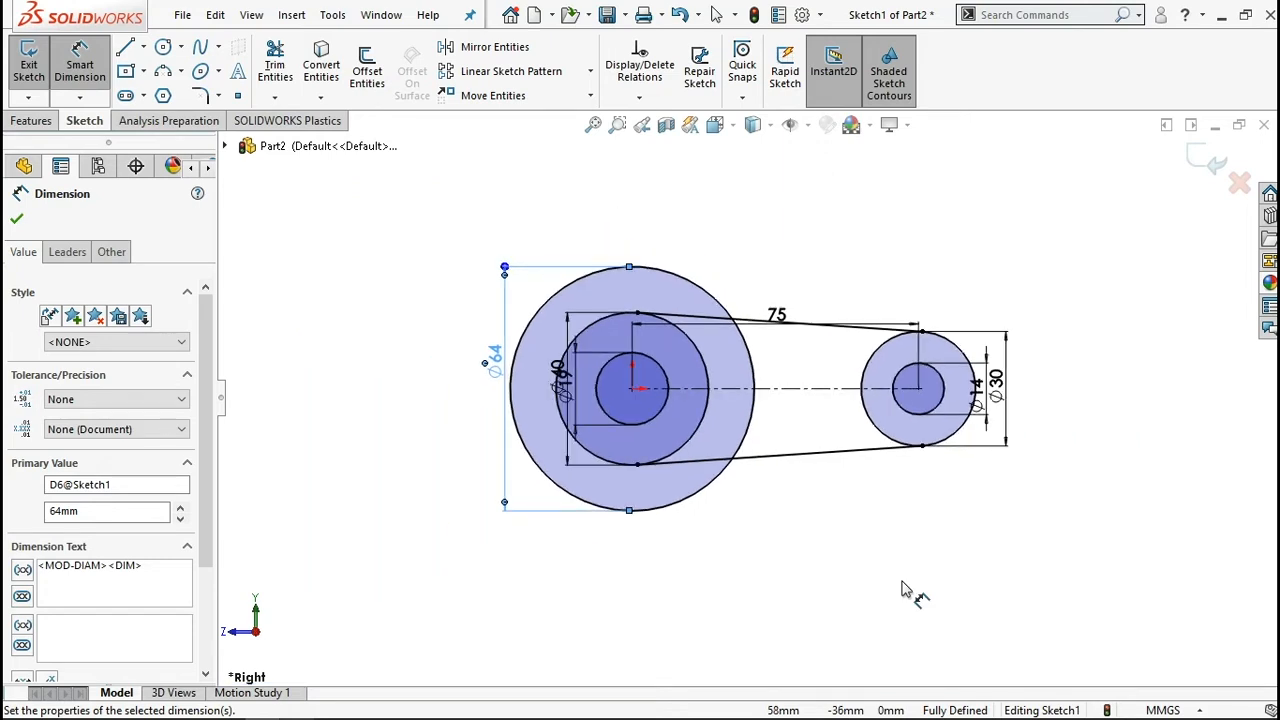
{"action": "middle_click_drag", "start_coordinate": [905, 590], "coordinate": [840, 506], "text": "ctrl"}
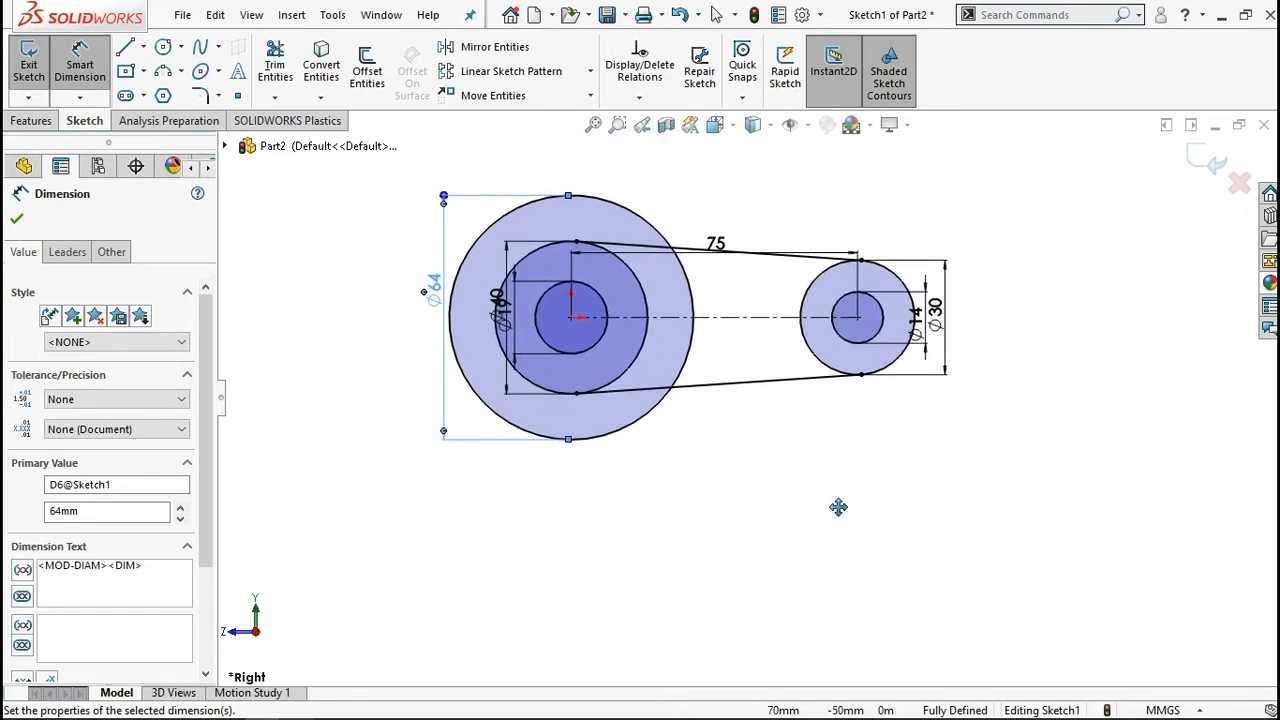
{"action": "left_click", "coordinate": [126, 45]}
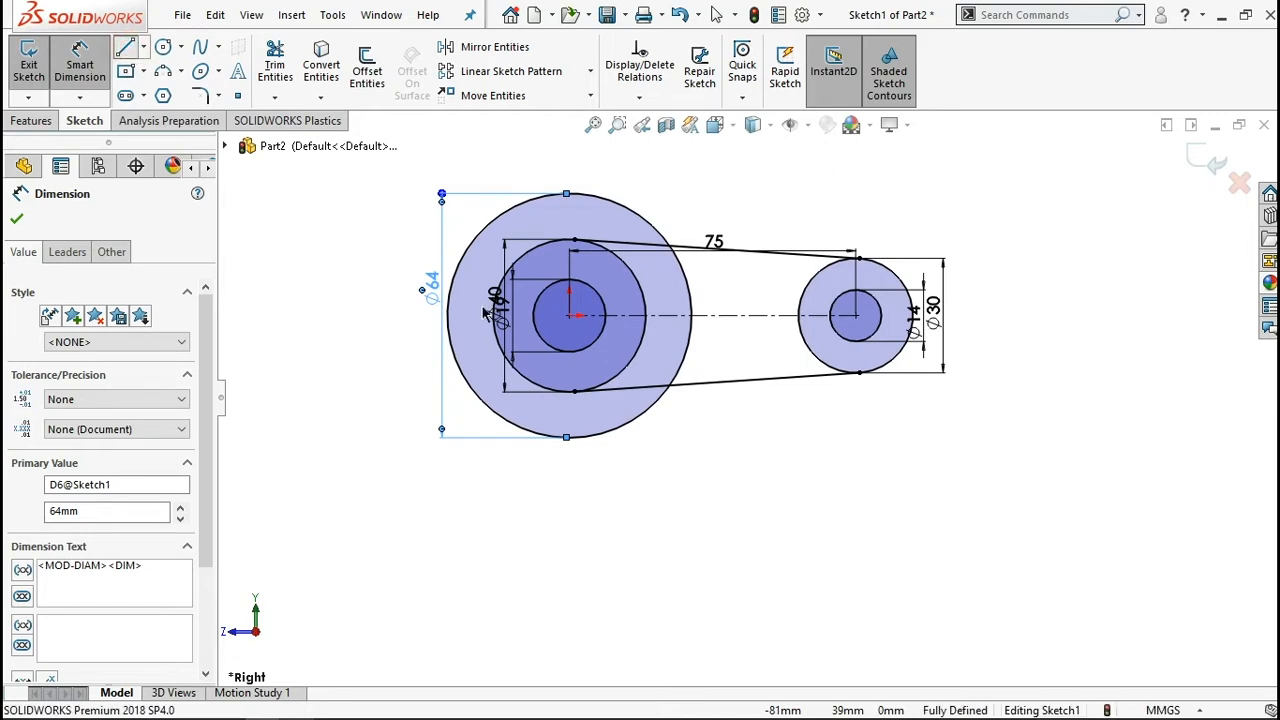
{"action": "left_click", "coordinate": [567, 439]}
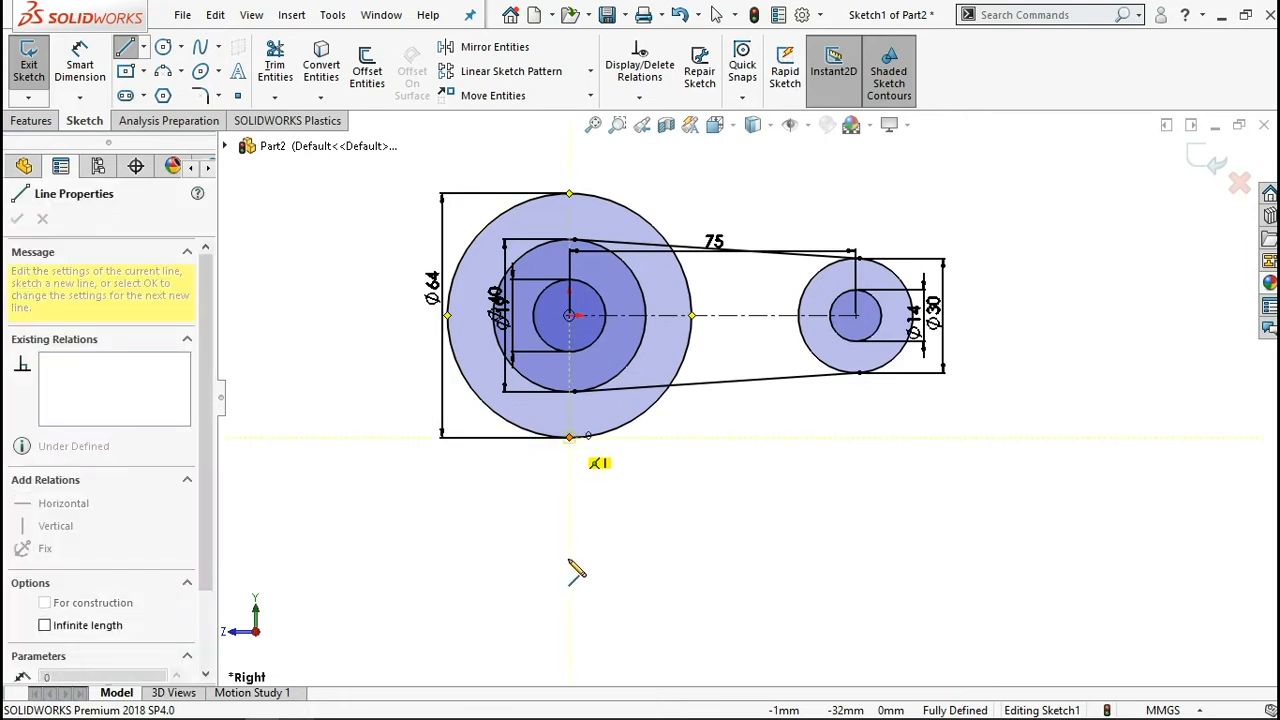
{"action": "left_click", "coordinate": [569, 534]}
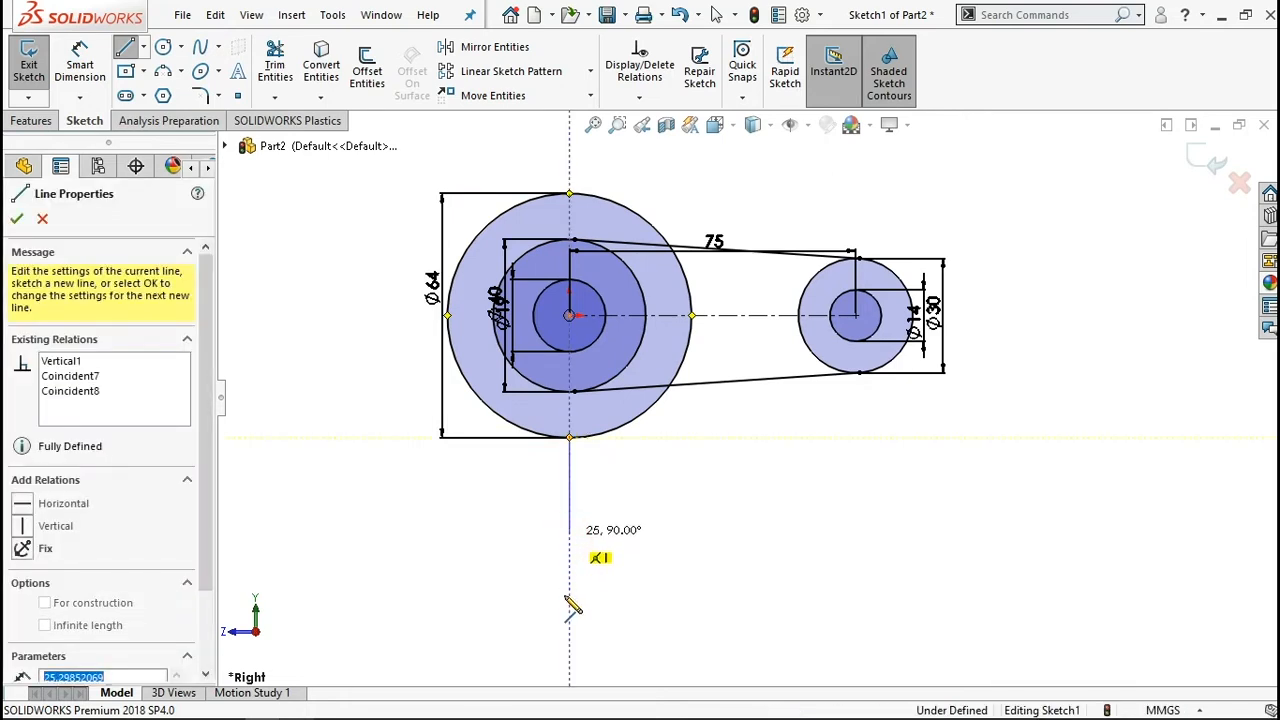
{"action": "left_click", "coordinate": [569, 656]}
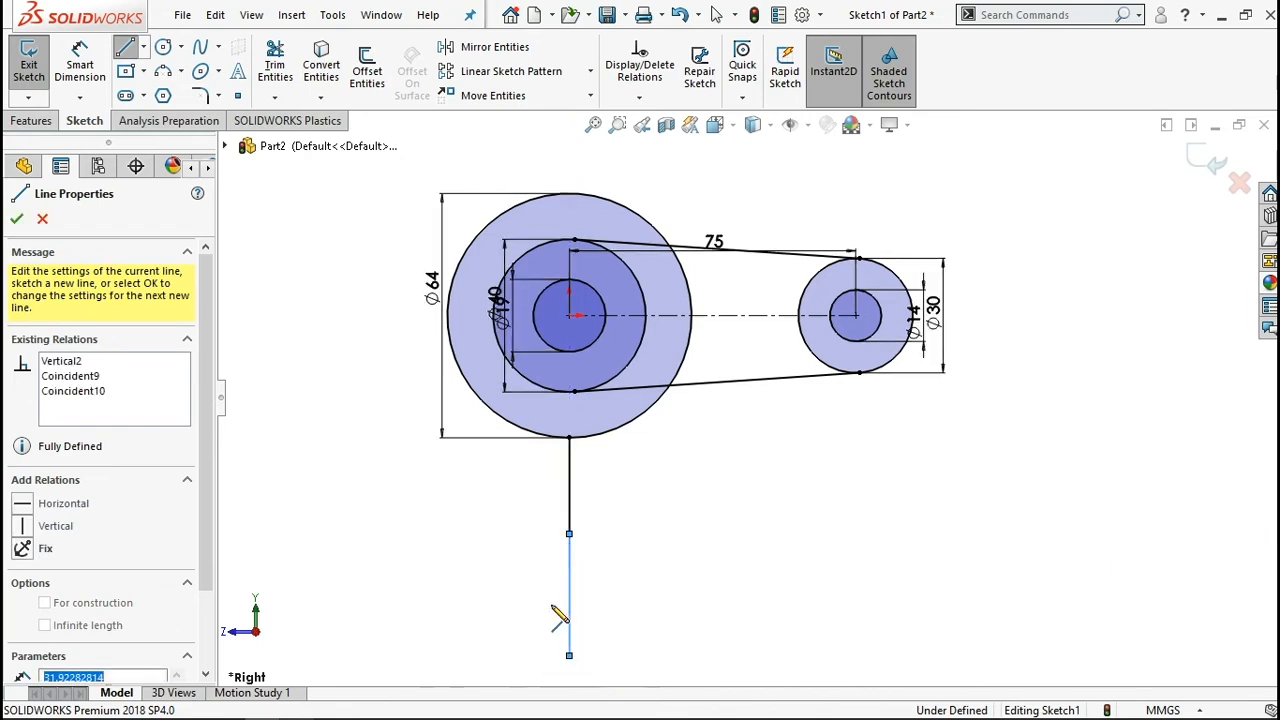
{"action": "right_click", "coordinate": [459, 513]}
{"action": "left_click", "coordinate": [480, 492]}
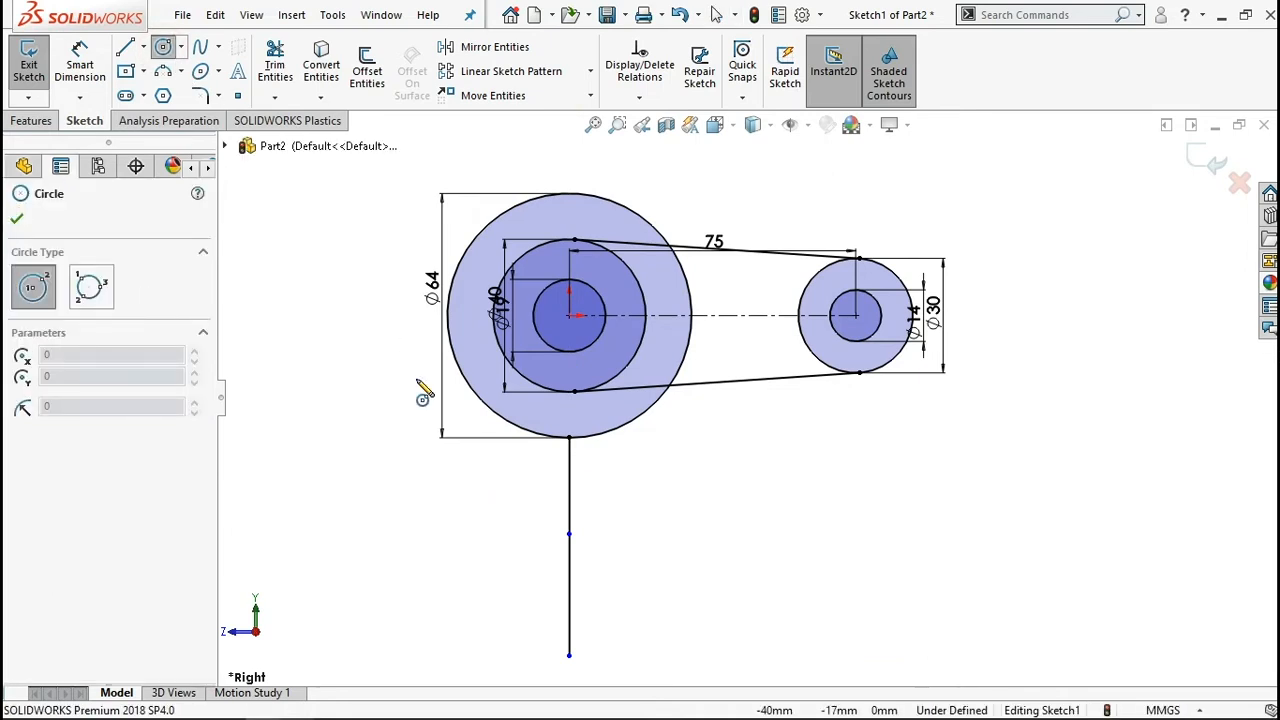
Step: Set the vertical distance from the origin to the shared endpoint of the two vertical lines to 50 mm
{"action": "left_click", "coordinate": [82, 60]}
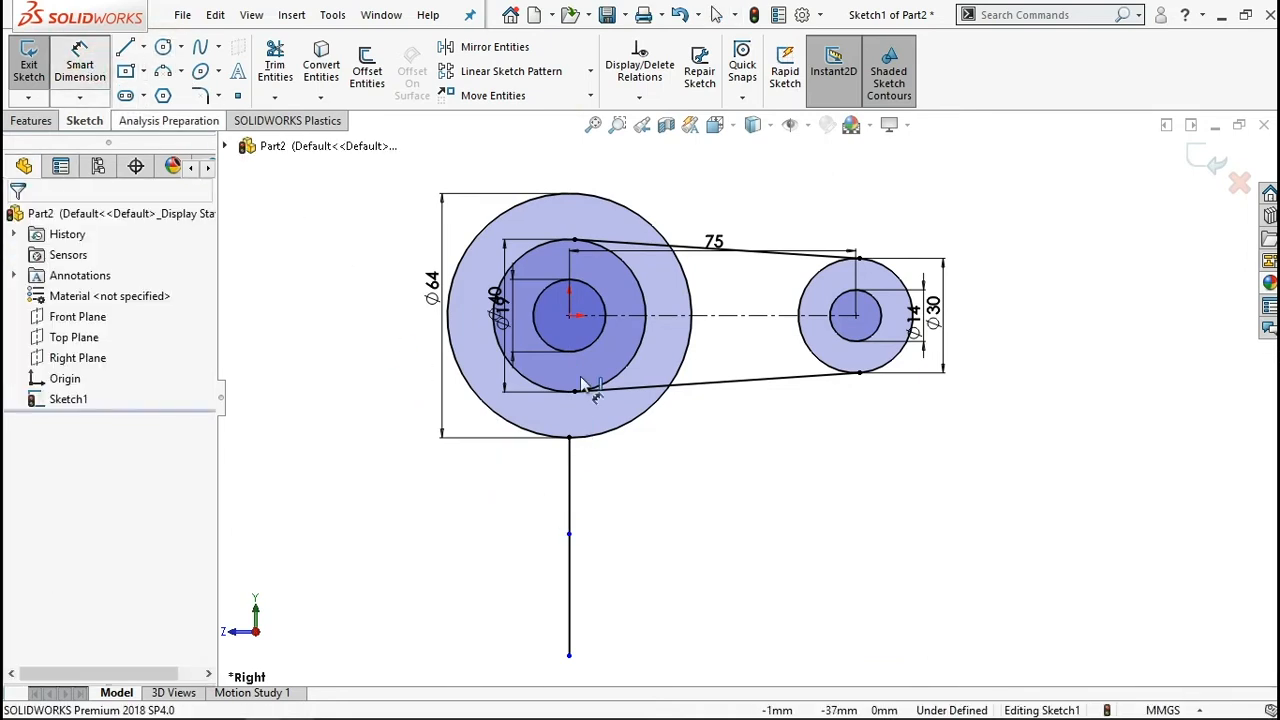
{"action": "left_click", "coordinate": [567, 317]}
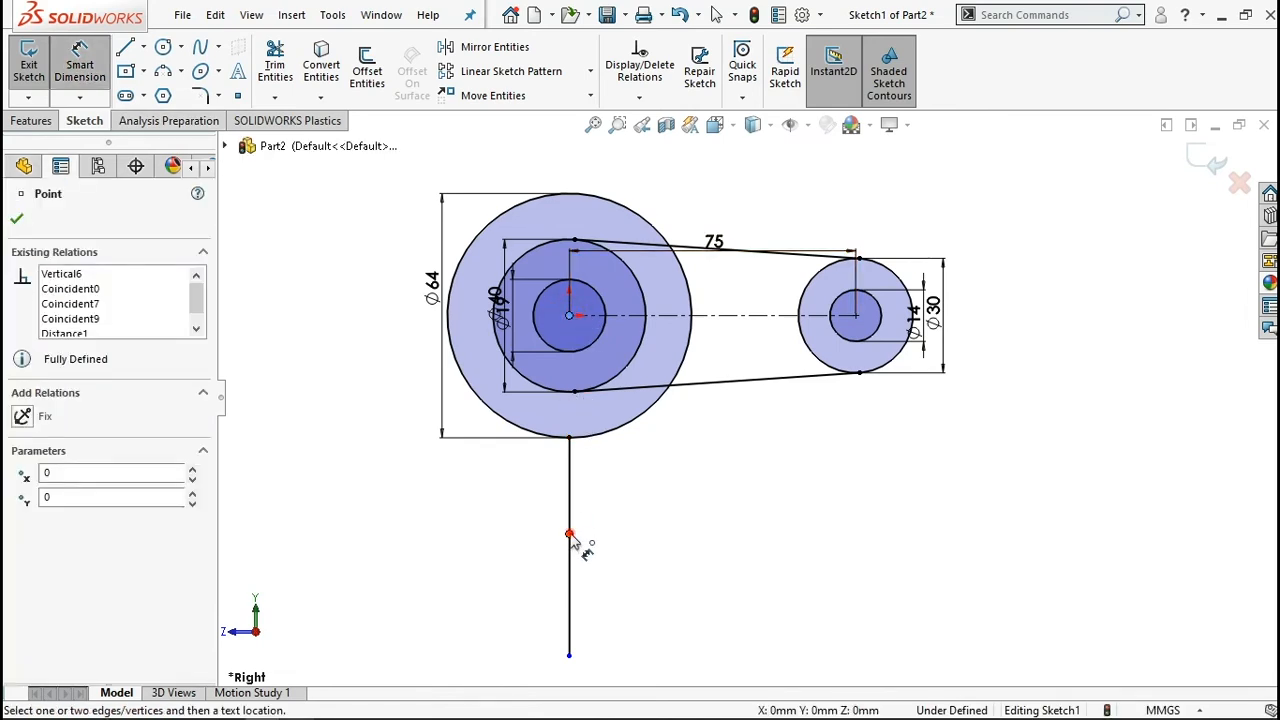
{"action": "left_click", "coordinate": [569, 535]}
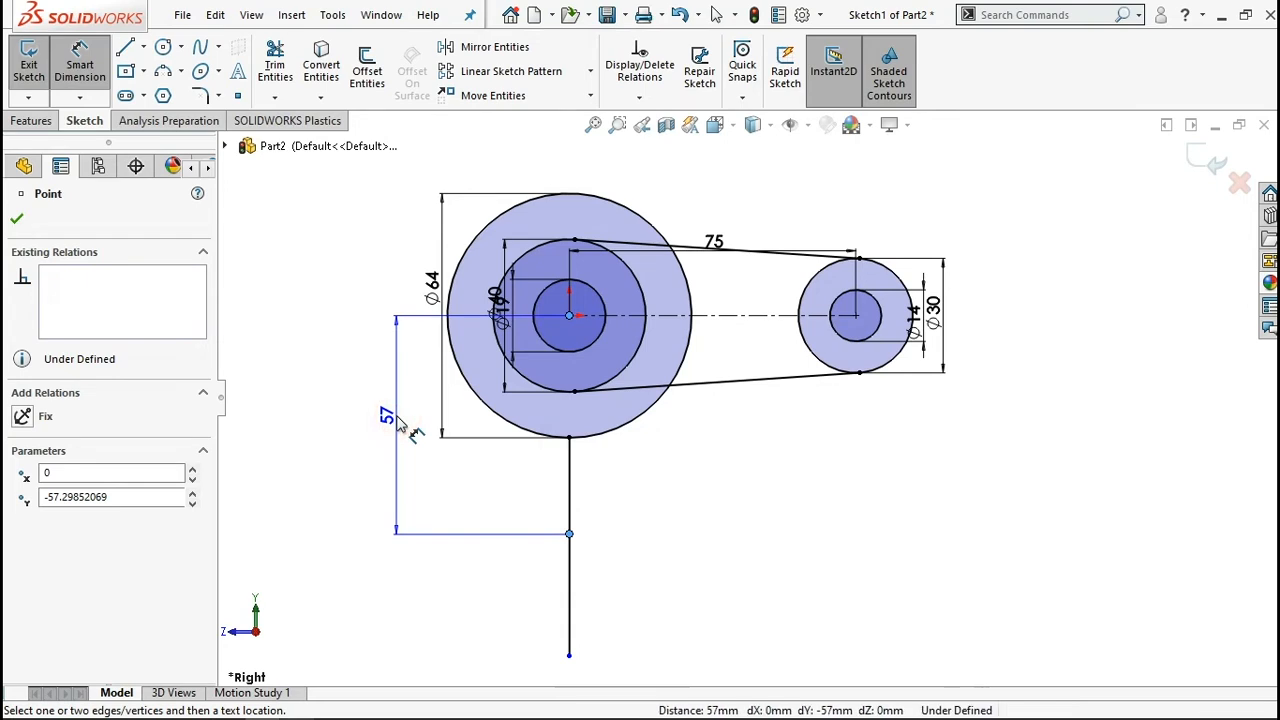
{"action": "left_click", "coordinate": [400, 425]}
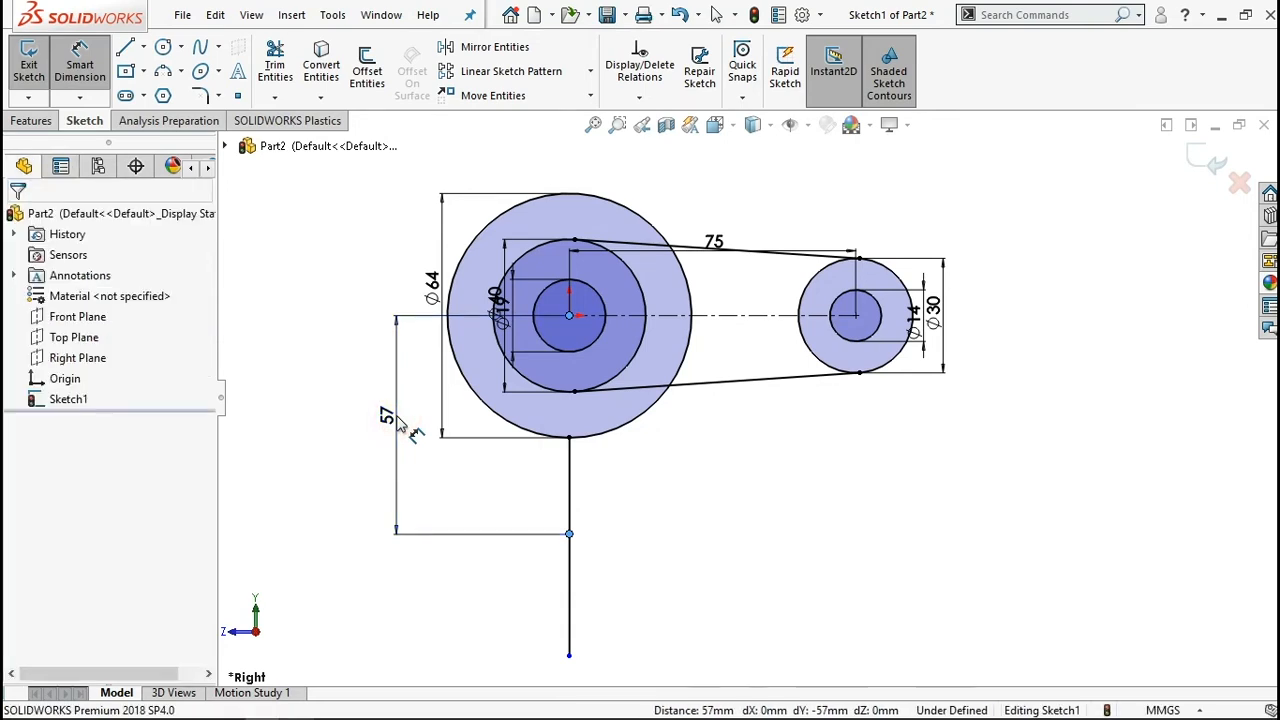
{"action": "type", "text": "50"}
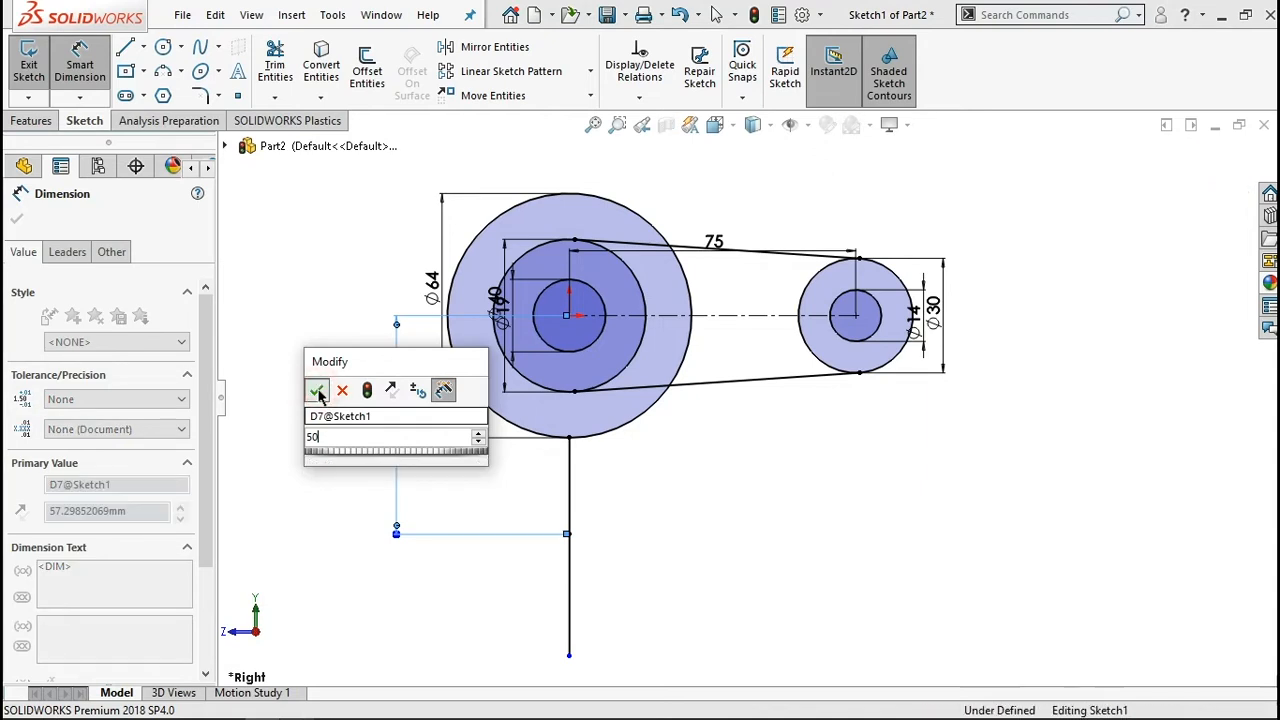
{"action": "left_click", "coordinate": [317, 391]}
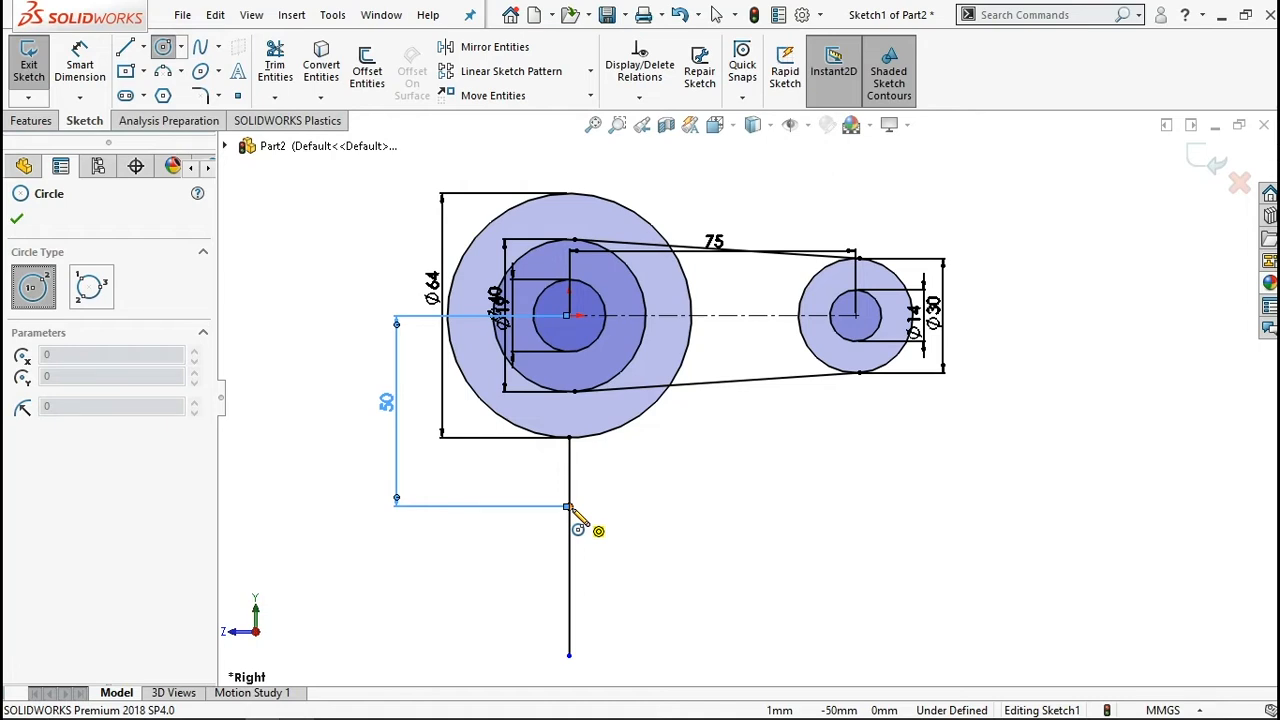
Step: Sketch a circle about 30 mm in diameter centred on the vertical lines' shared endpoint, and set its diameter to 44 mm
{"action": "left_click", "coordinate": [569, 505]}
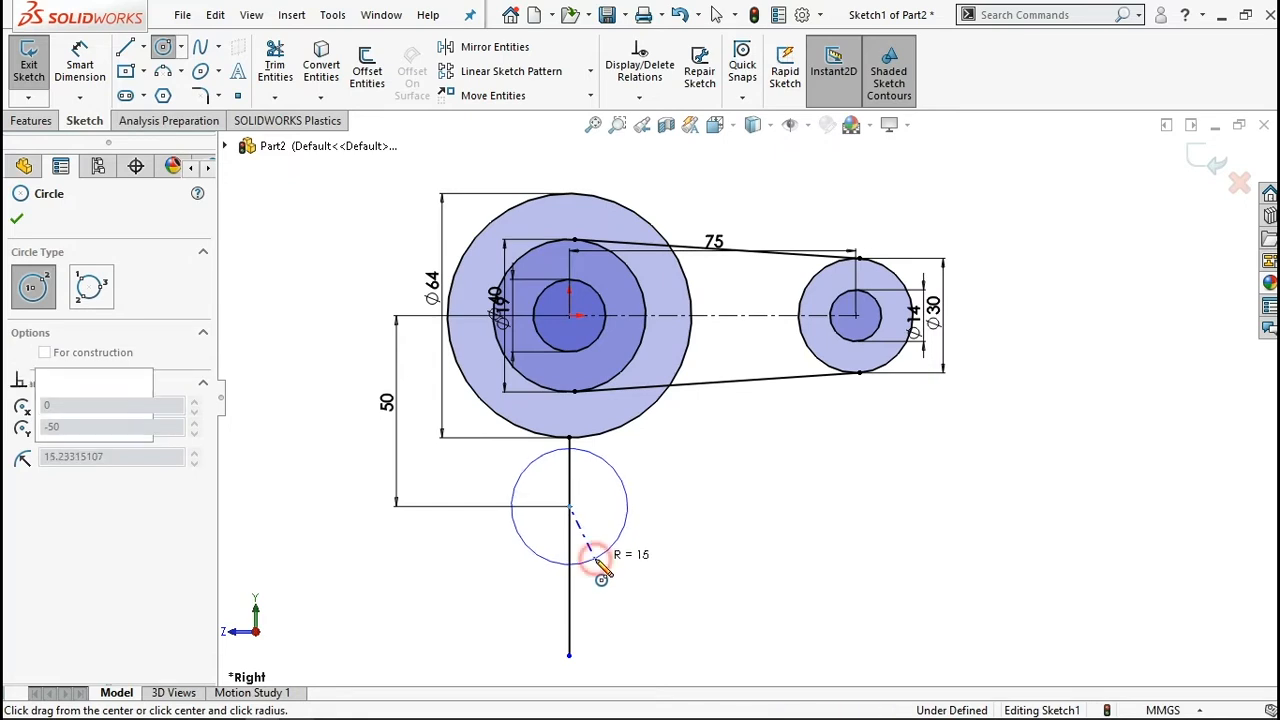
{"action": "left_click", "coordinate": [597, 563]}
{"action": "left_click", "coordinate": [80, 64]}
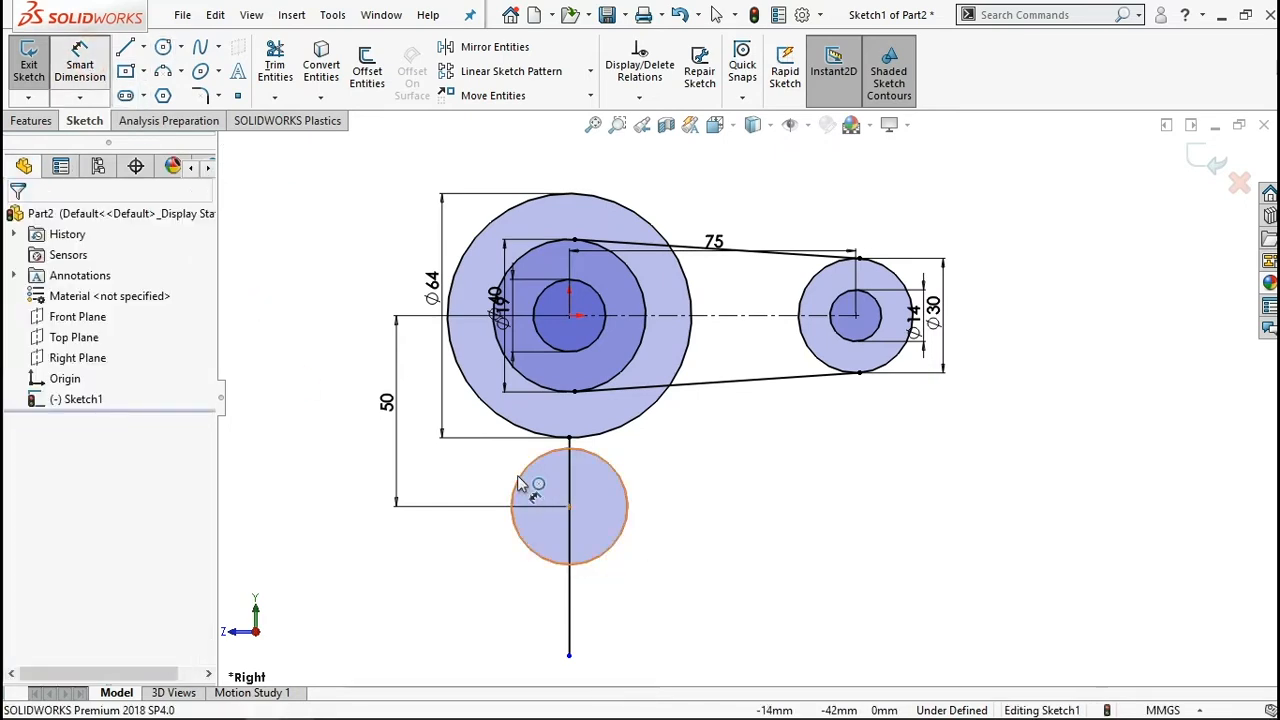
{"action": "left_click", "coordinate": [520, 484]}
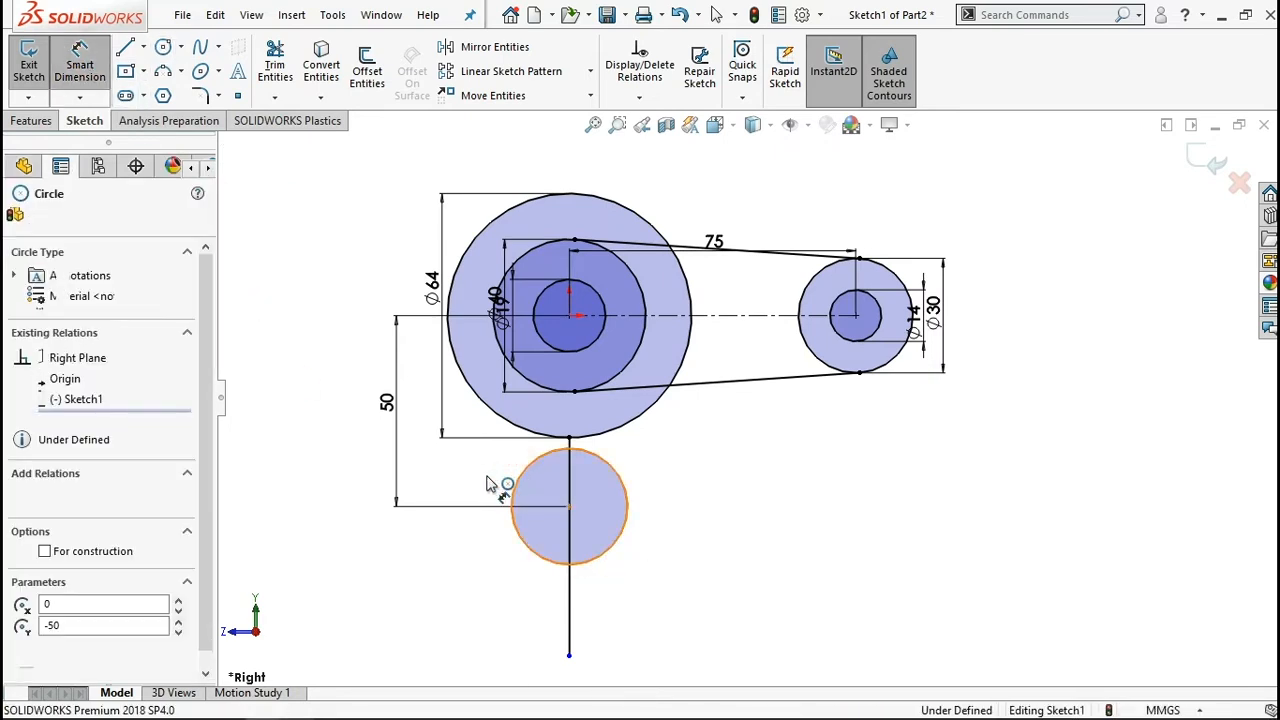
{"action": "left_click", "coordinate": [425, 492]}
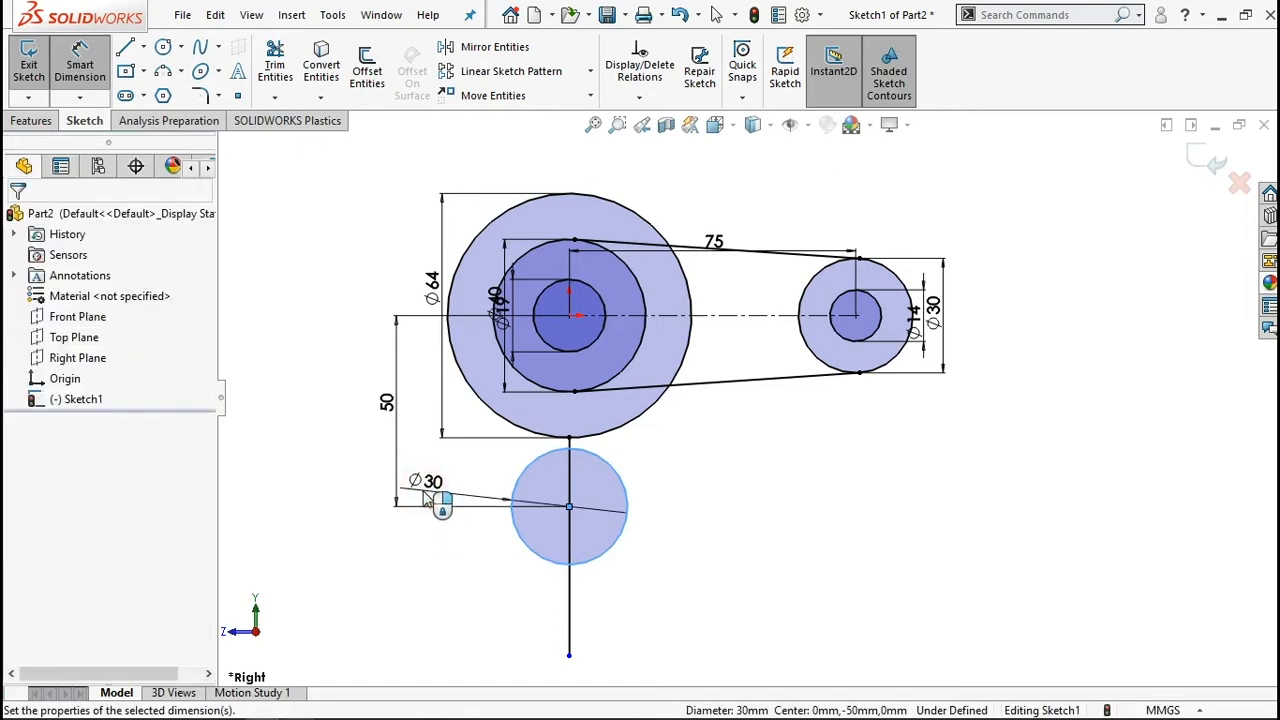
{"action": "type", "text": "44"}
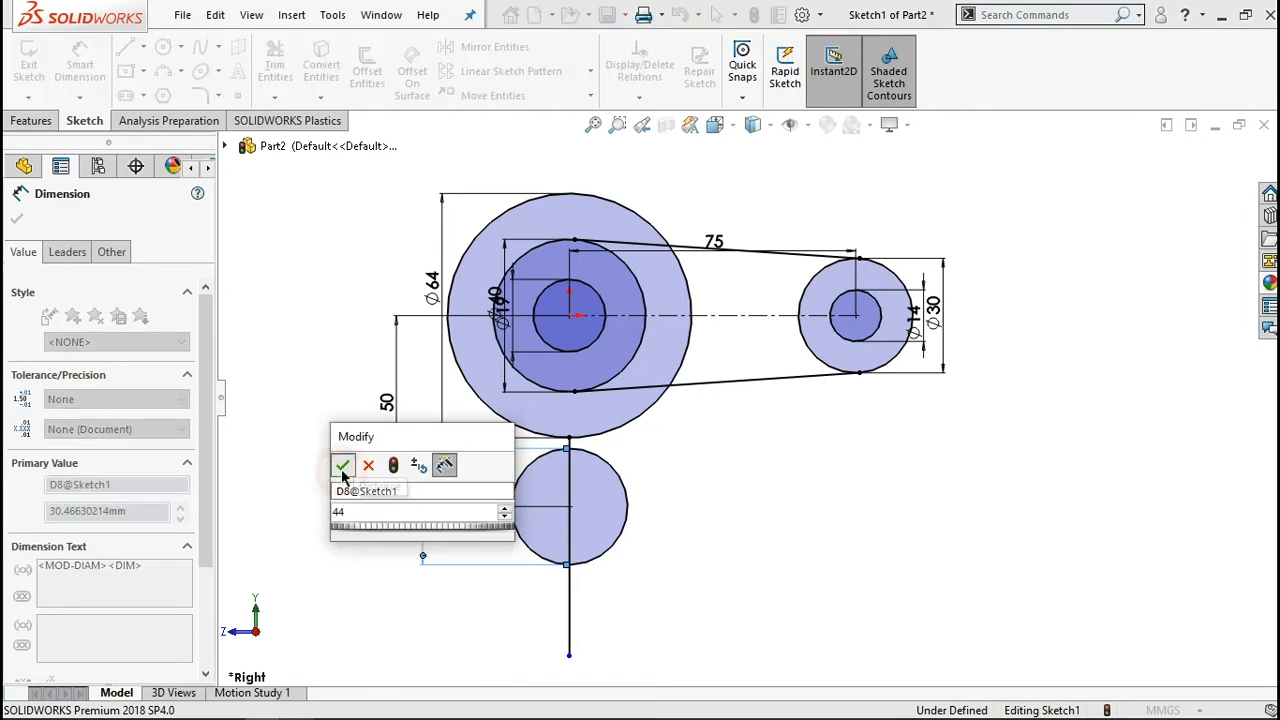
{"action": "left_click", "coordinate": [342, 468]}
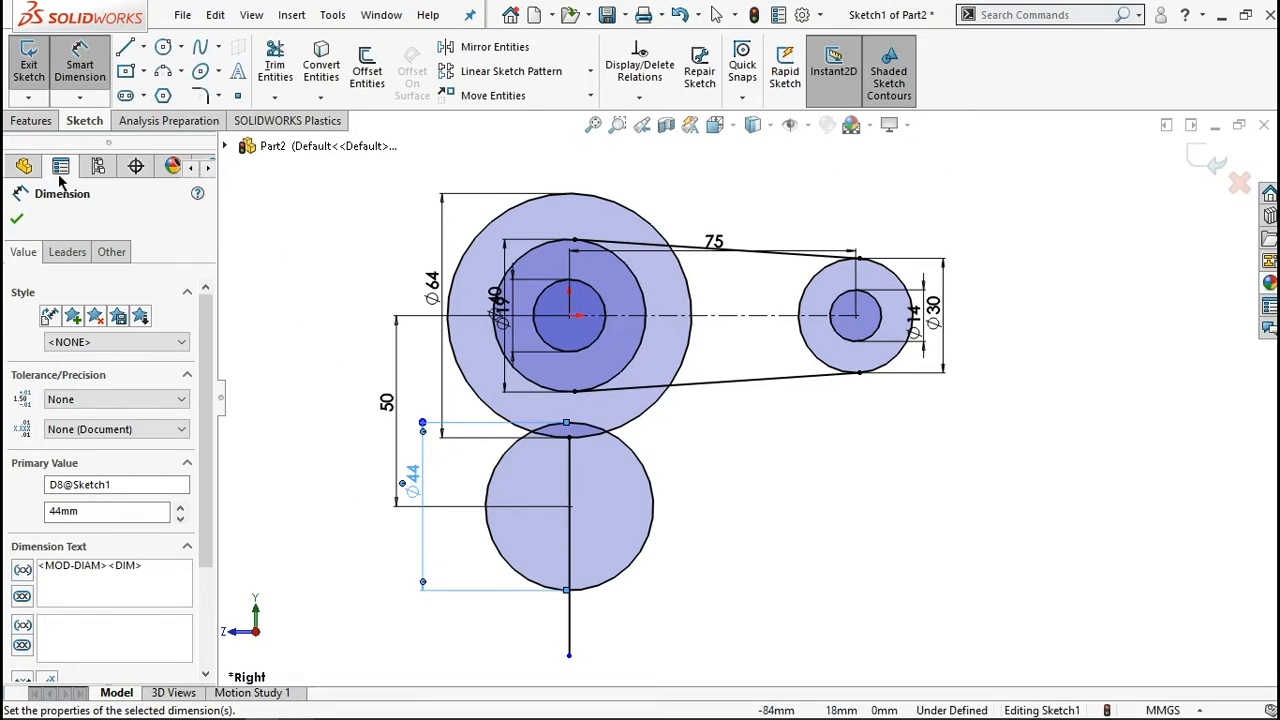
Step: Sketch a vertical line about 73 mm long from the 44 mm circle's outer side point up to the 64 mm circle
{"action": "left_click", "coordinate": [125, 47]}
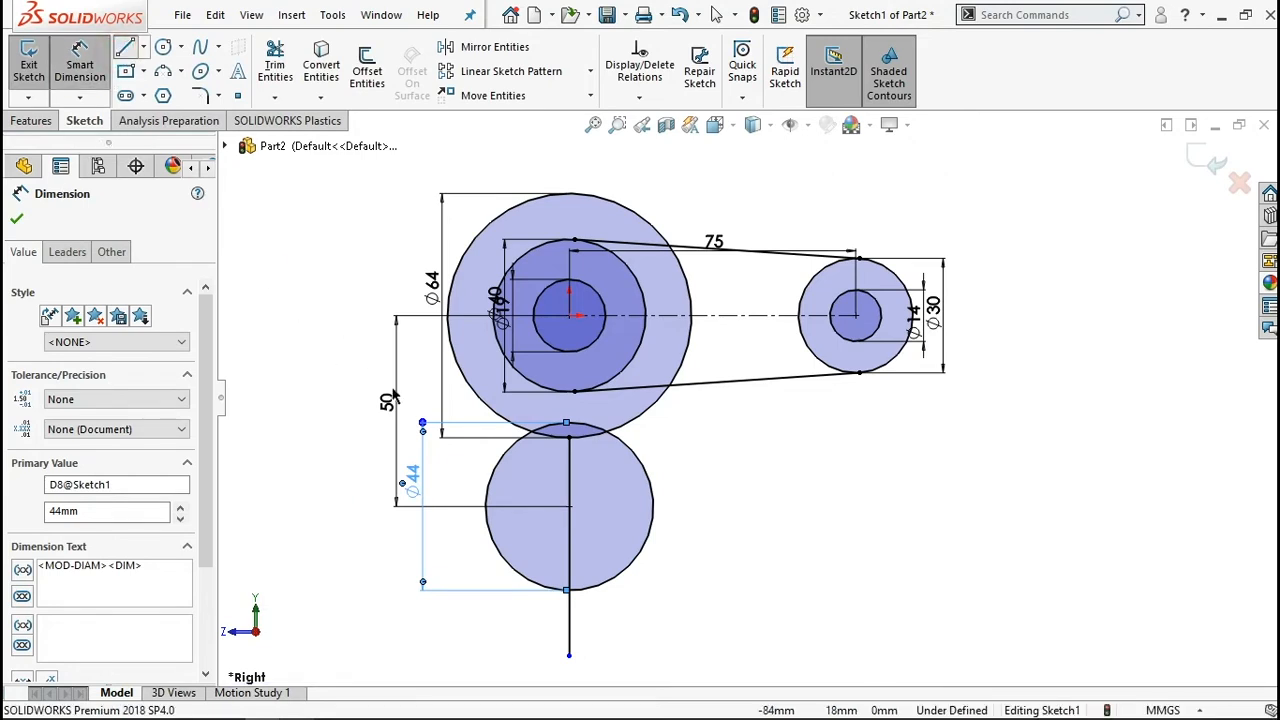
{"action": "left_click", "coordinate": [487, 508]}
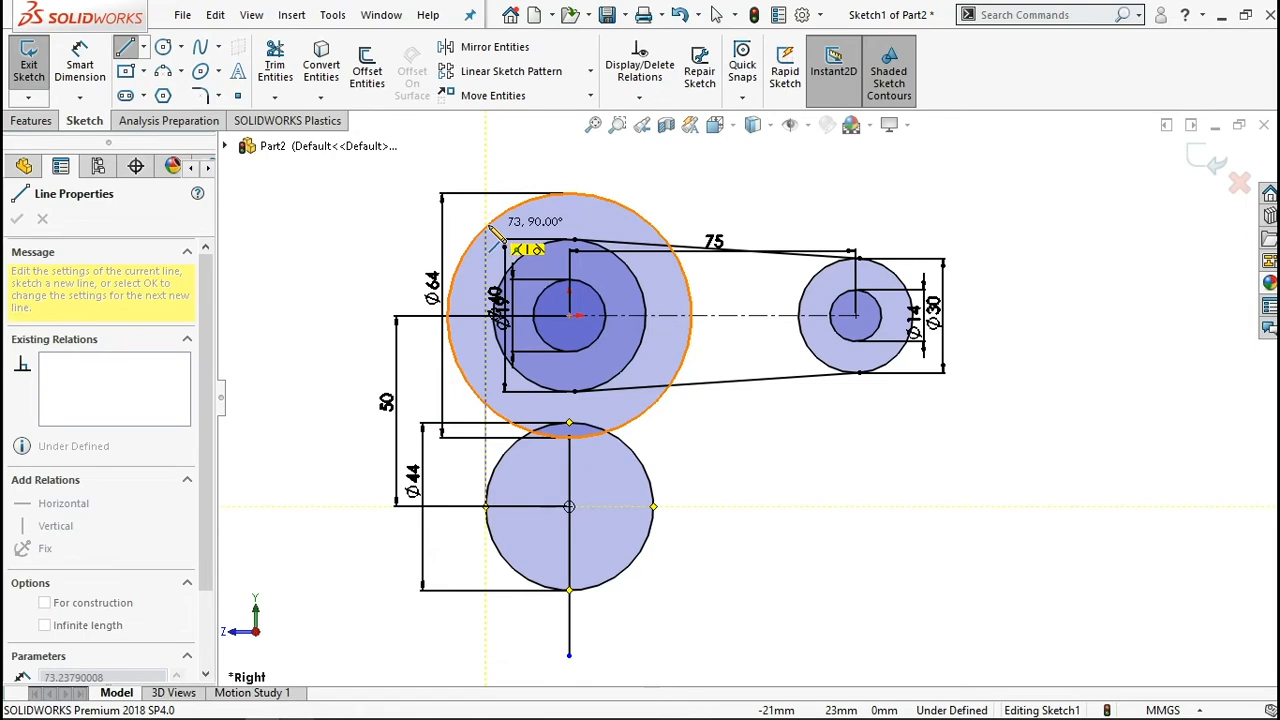
{"action": "left_click", "coordinate": [486, 228]}
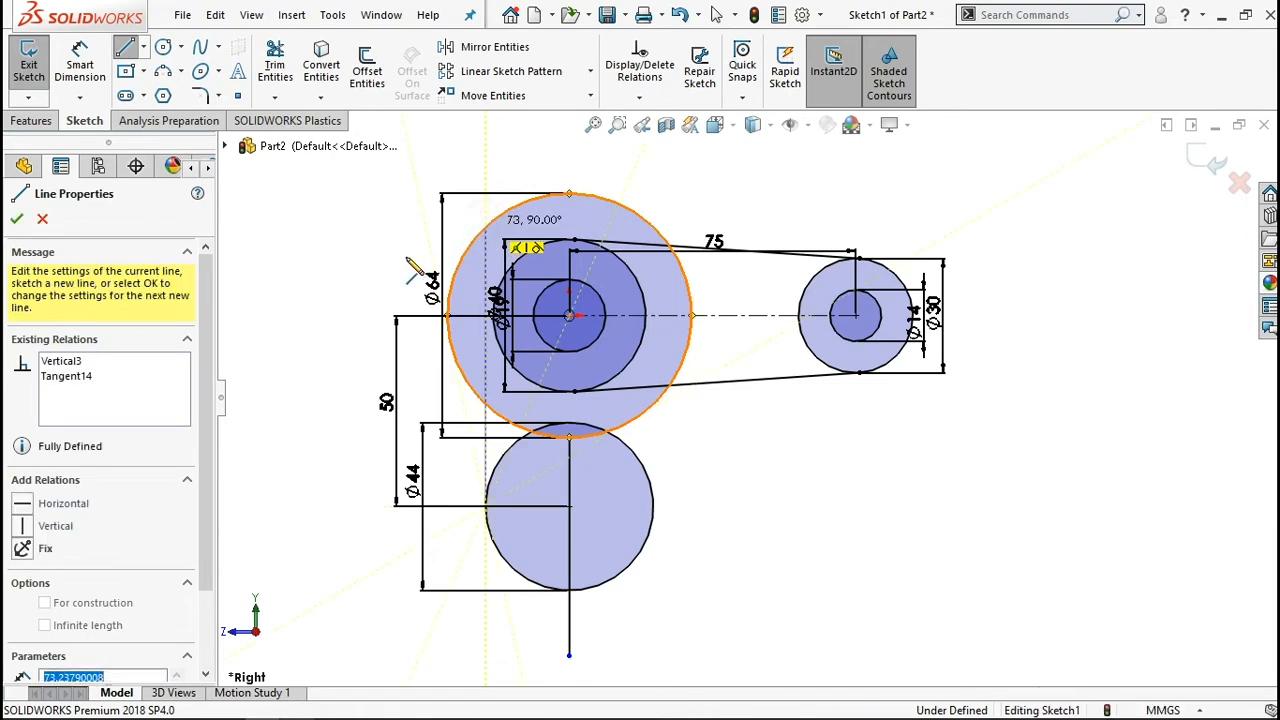
{"action": "right_click", "coordinate": [325, 292]}
{"action": "left_click", "coordinate": [356, 306]}
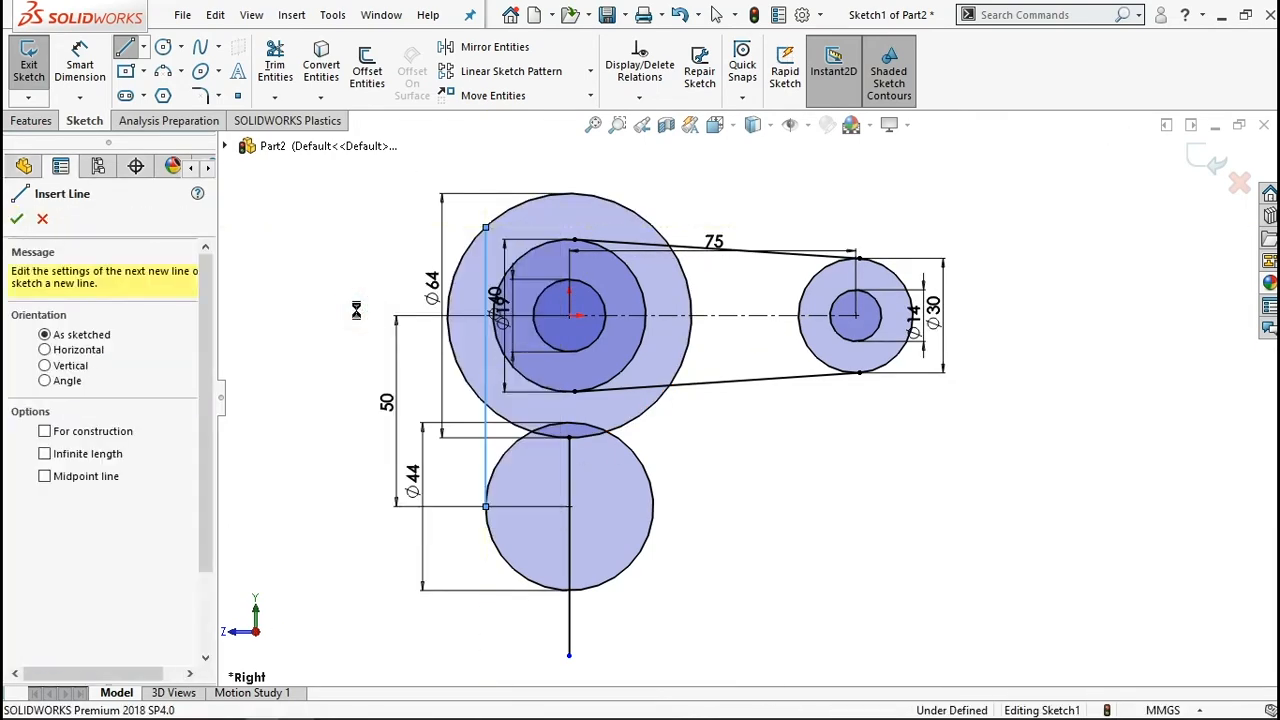
Step: Trim the line end below the 44 mm circle and the surplus arcs of the 44 mm and 64 mm circles, leaving a closed lever outline
{"action": "left_click", "coordinate": [276, 65]}
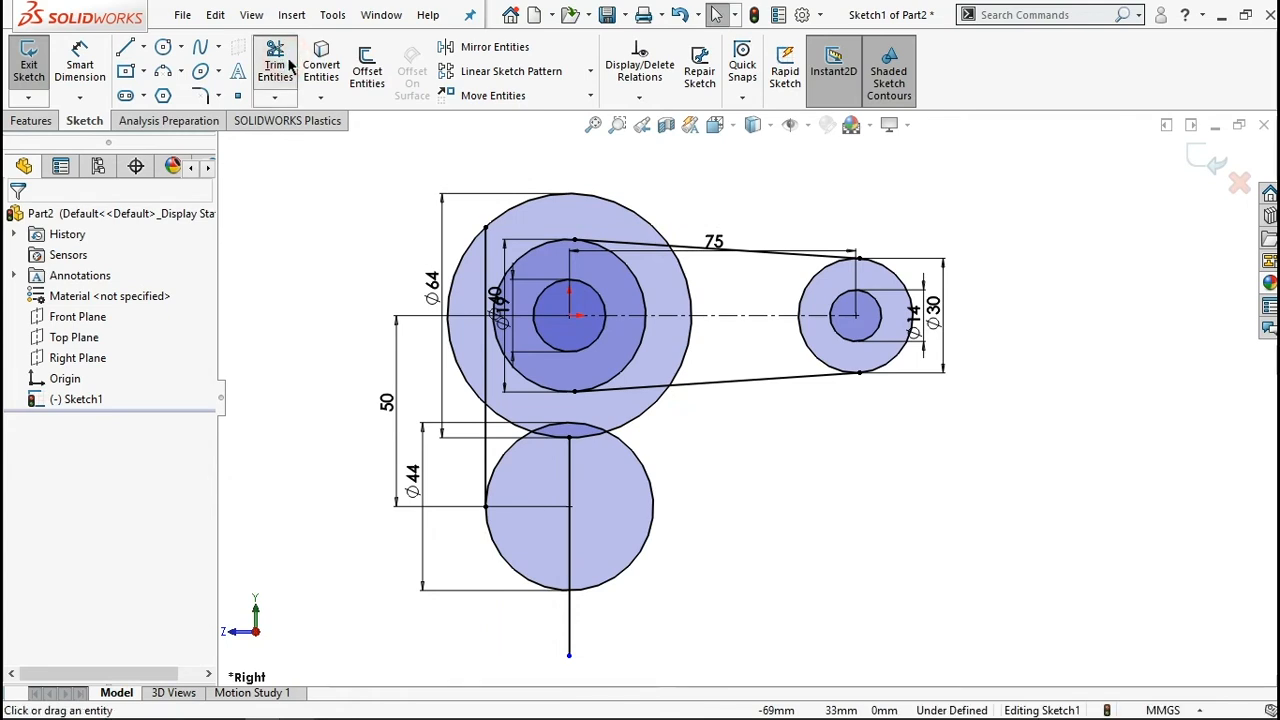
{"action": "left_click", "coordinate": [568, 616]}
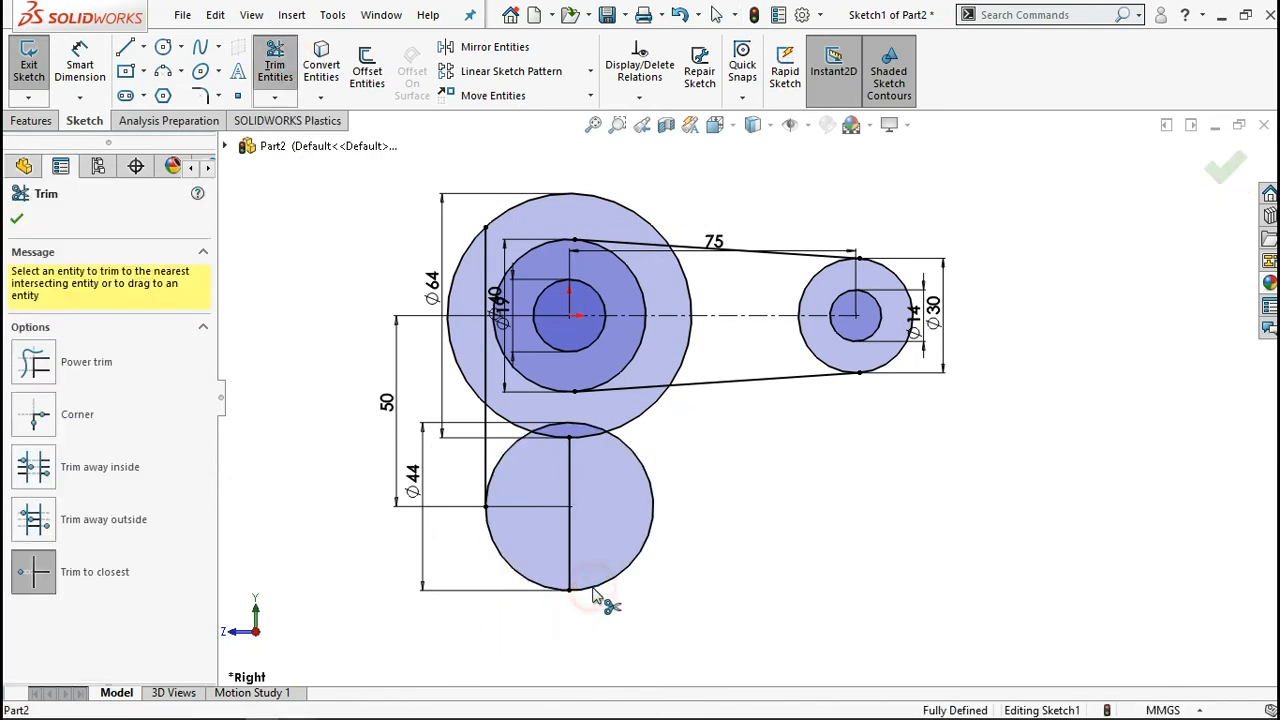
{"action": "left_click", "coordinate": [593, 594]}
{"action": "left_click", "coordinate": [588, 429]}
{"action": "left_click", "coordinate": [515, 450]}
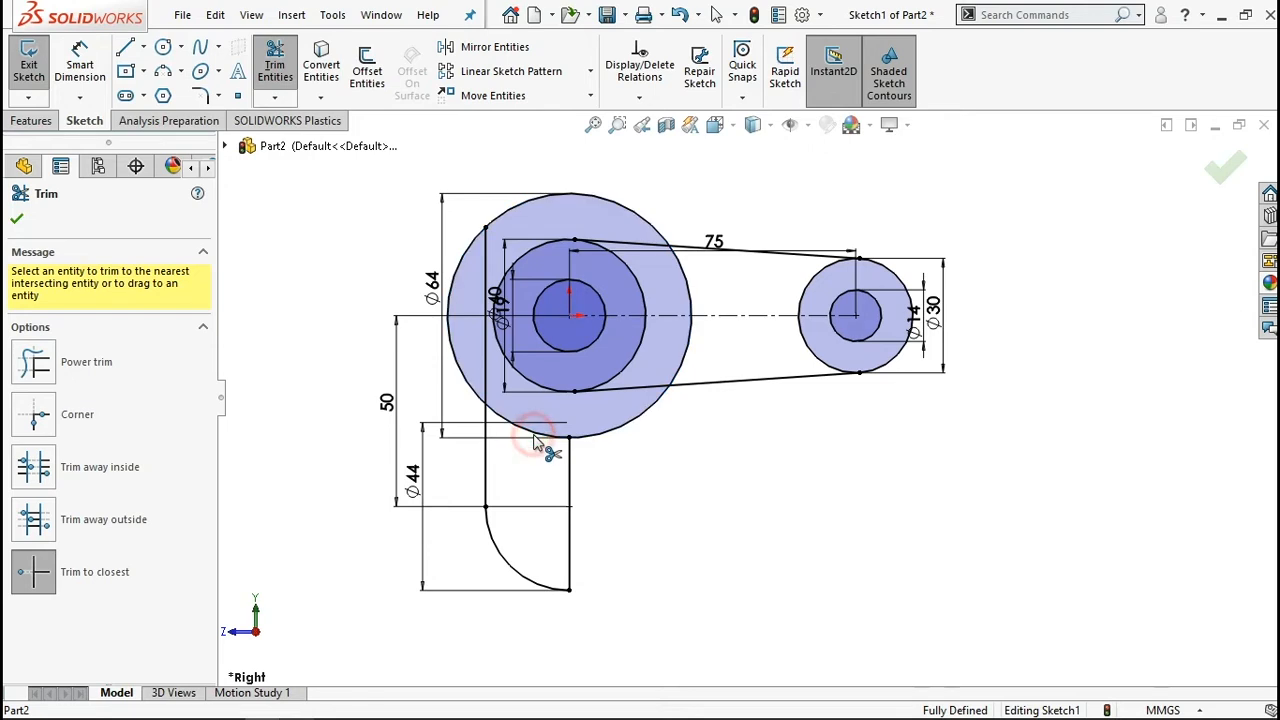
{"action": "left_click", "coordinate": [539, 438]}
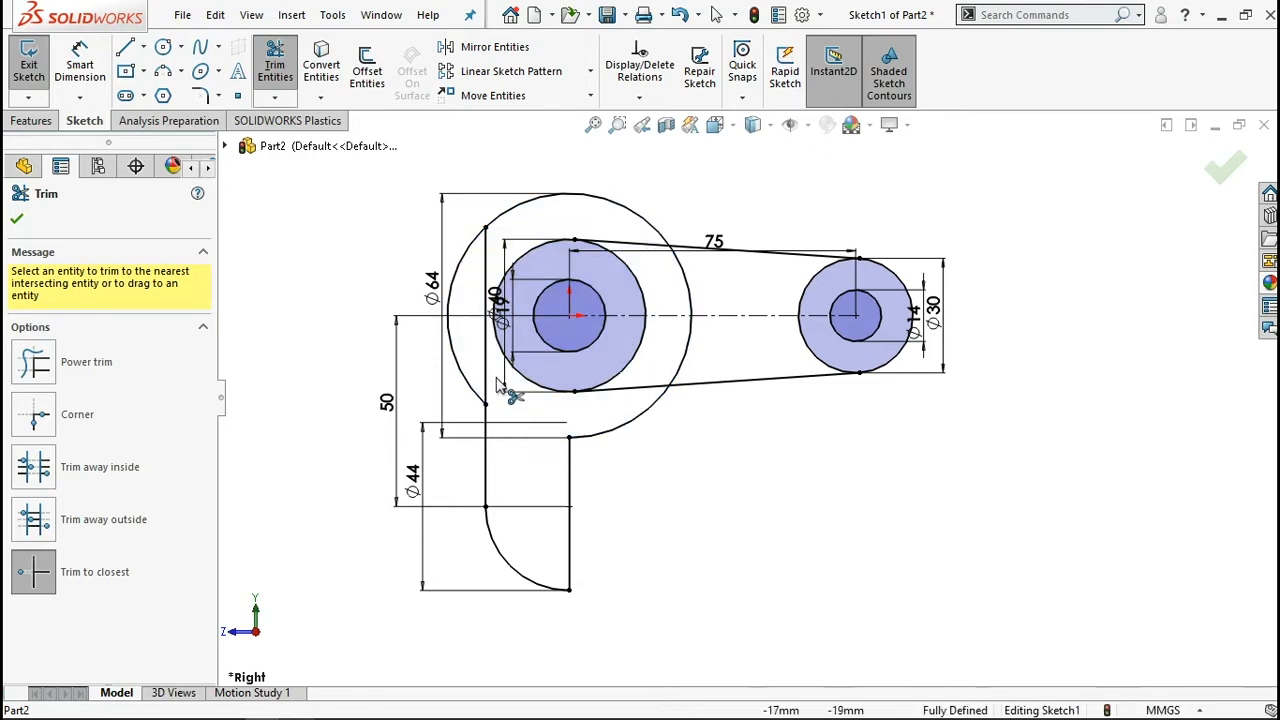
{"action": "left_click", "coordinate": [450, 336]}
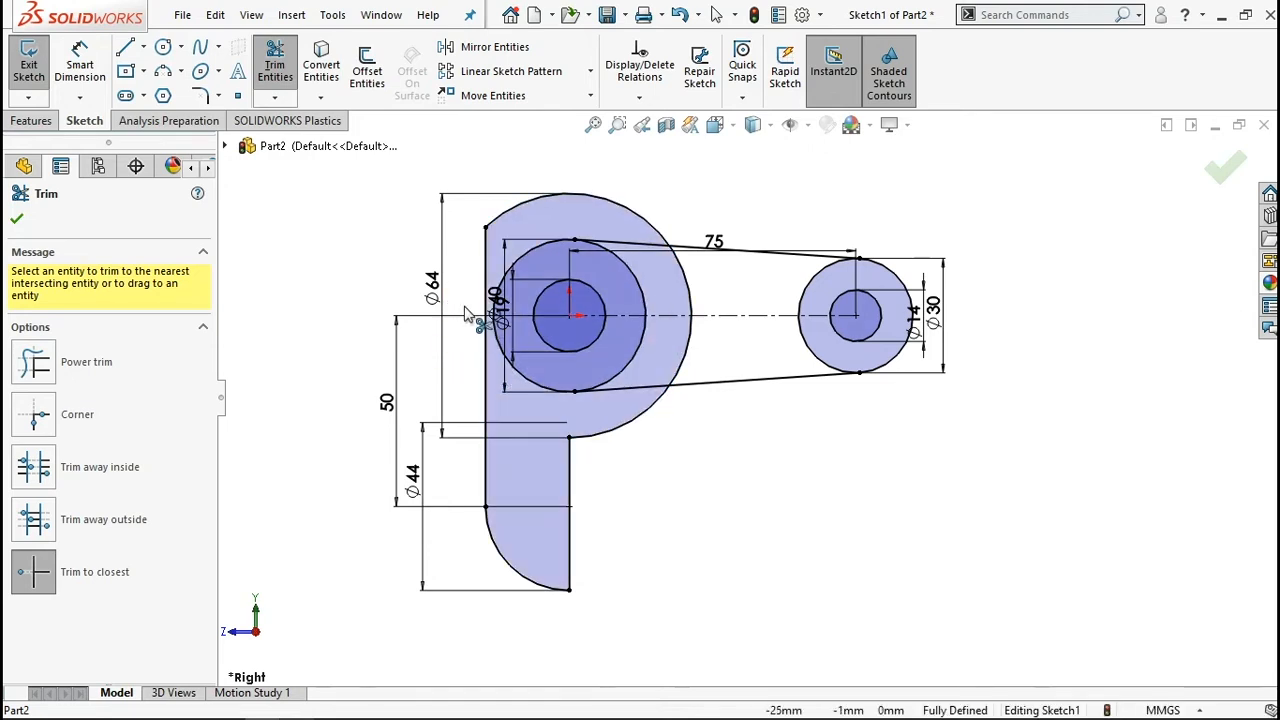
Step: Add a 6 mm sketch fillet at the lever's lower corner, between the 44 mm arc and the vertical line
{"action": "left_click", "coordinate": [200, 96]}
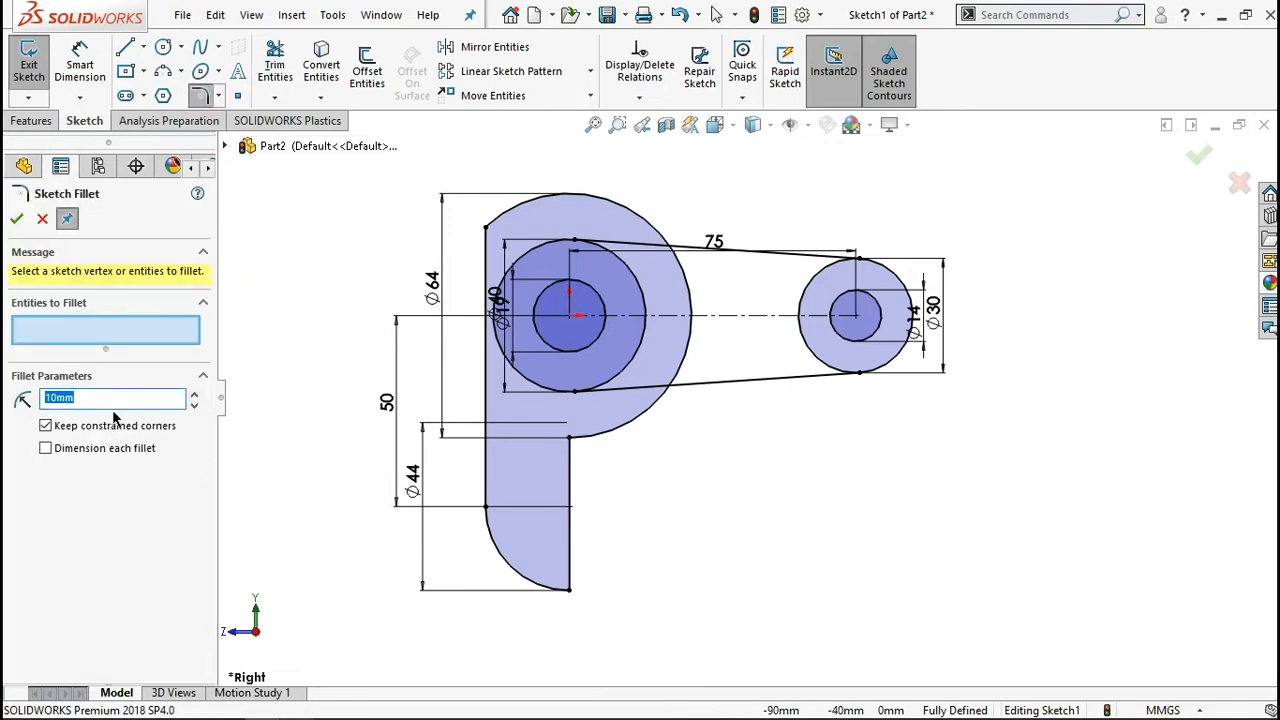
{"action": "type", "text": "5"}
{"action": "key", "text": "BackSpace"}
{"action": "type", "text": "6"}
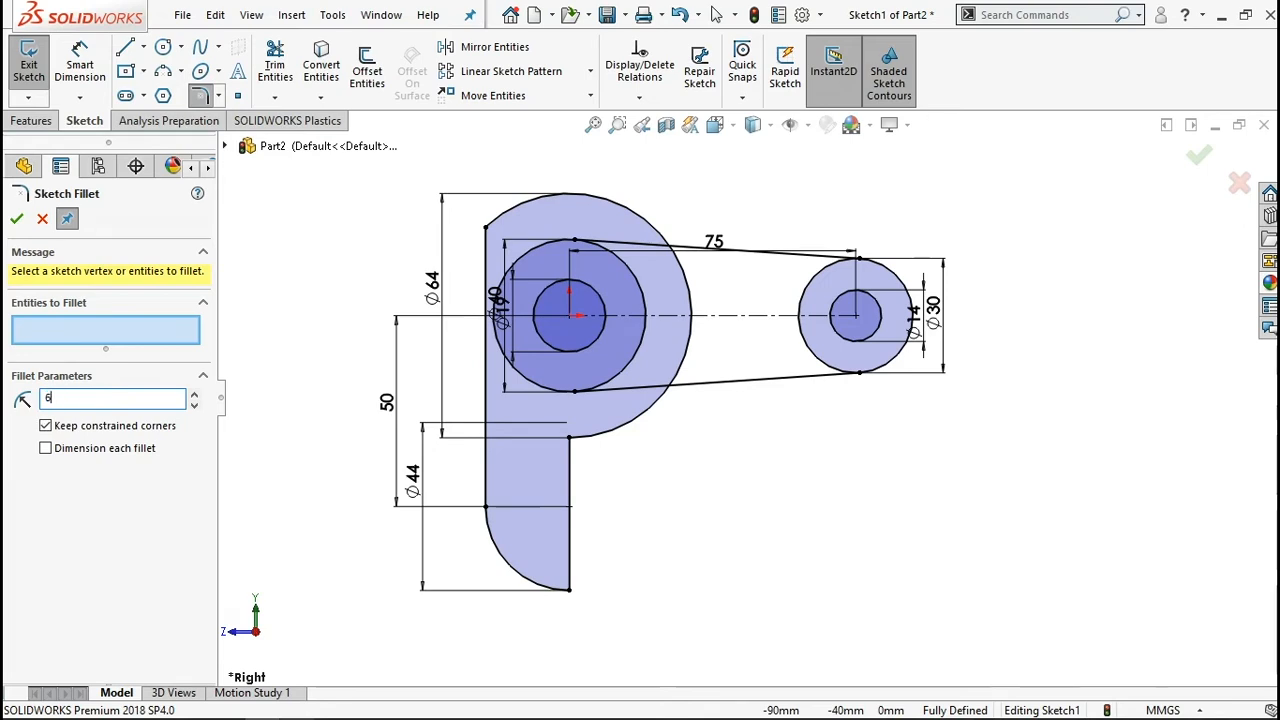
{"action": "left_click", "coordinate": [569, 590]}
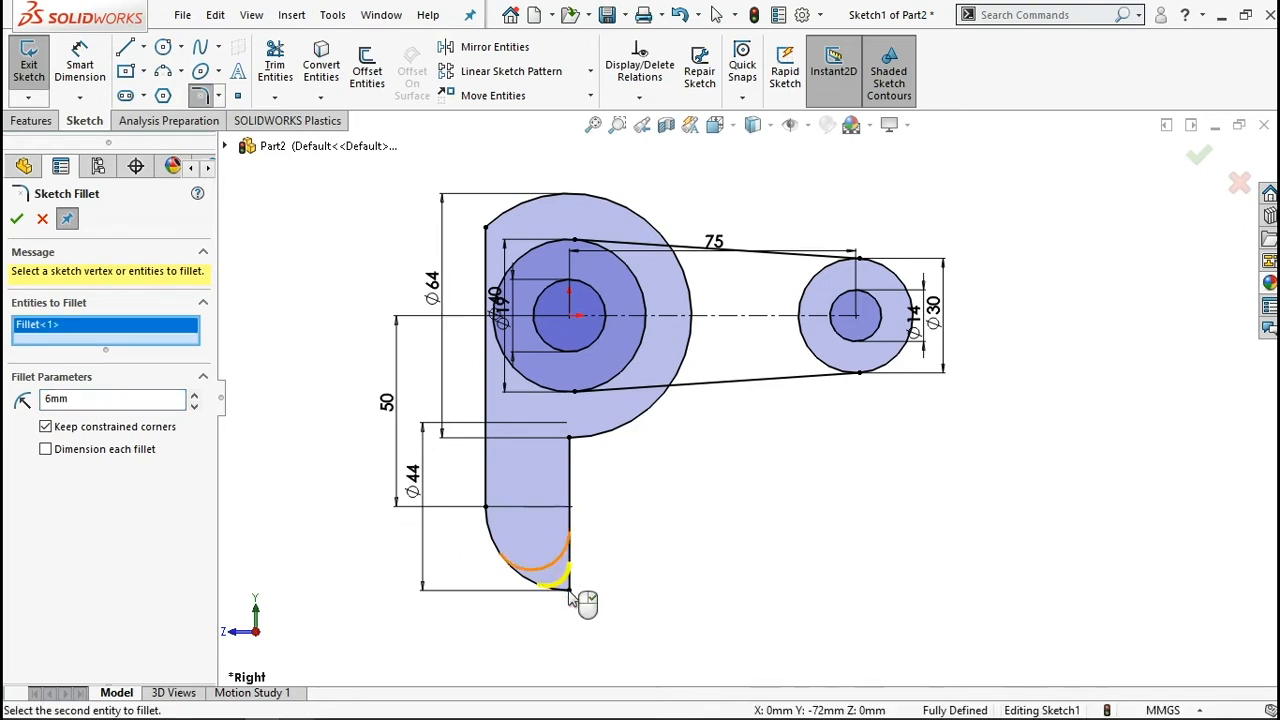
{"action": "left_click", "coordinate": [16, 221]}
Step: Add a 10 mm sketch fillet at the corner where the vertical line meets the 64 mm arc
{"action": "left_click", "coordinate": [87, 400]}
{"action": "type", "text": "10"}
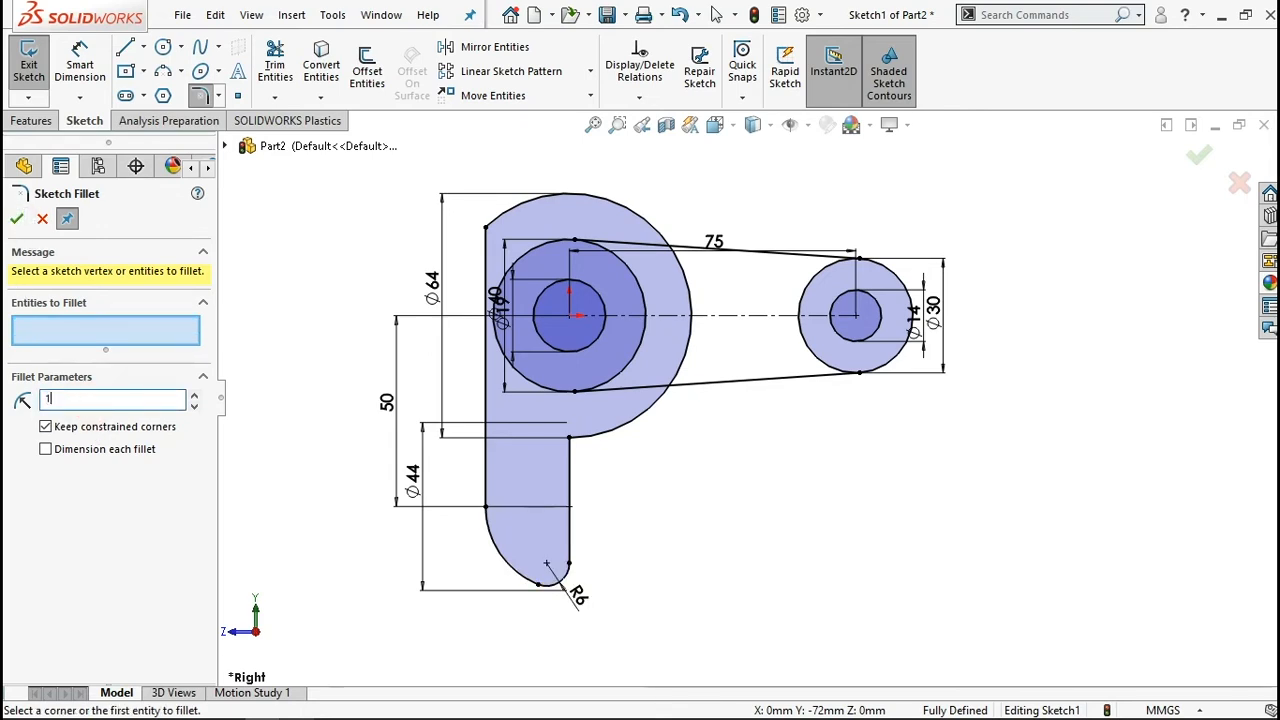
{"action": "left_click", "coordinate": [166, 486]}
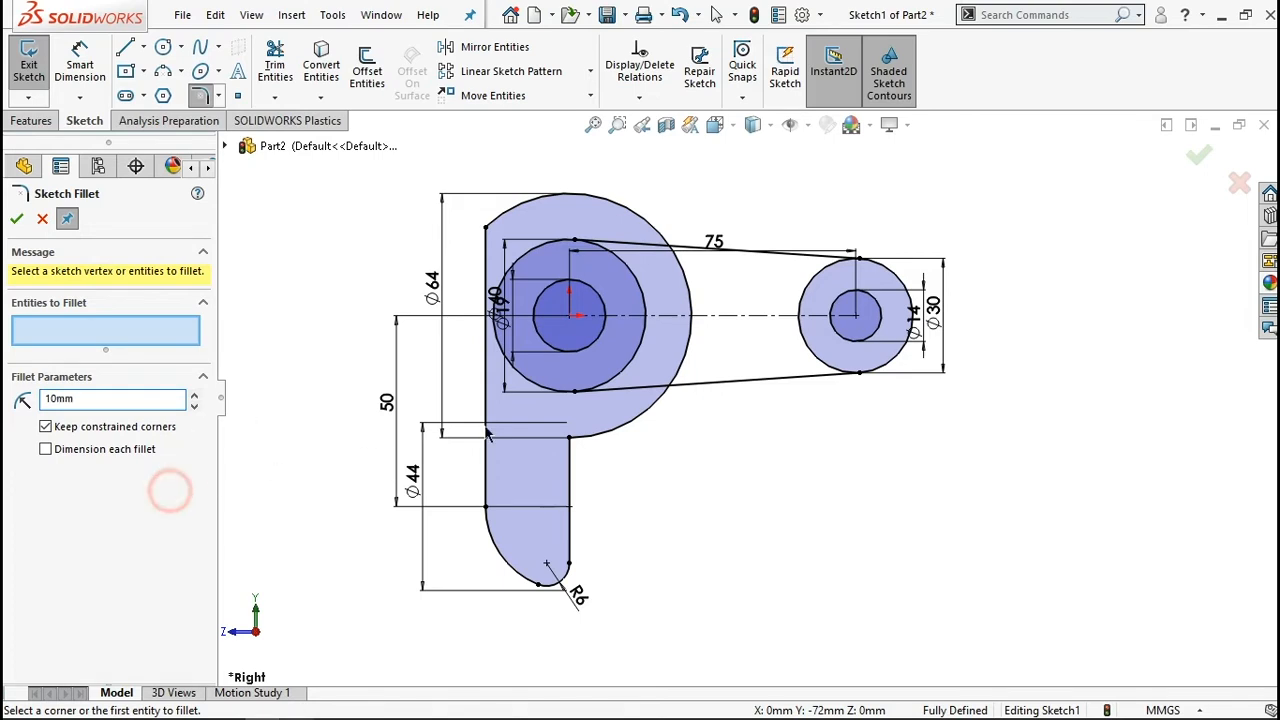
{"action": "left_click", "coordinate": [571, 438]}
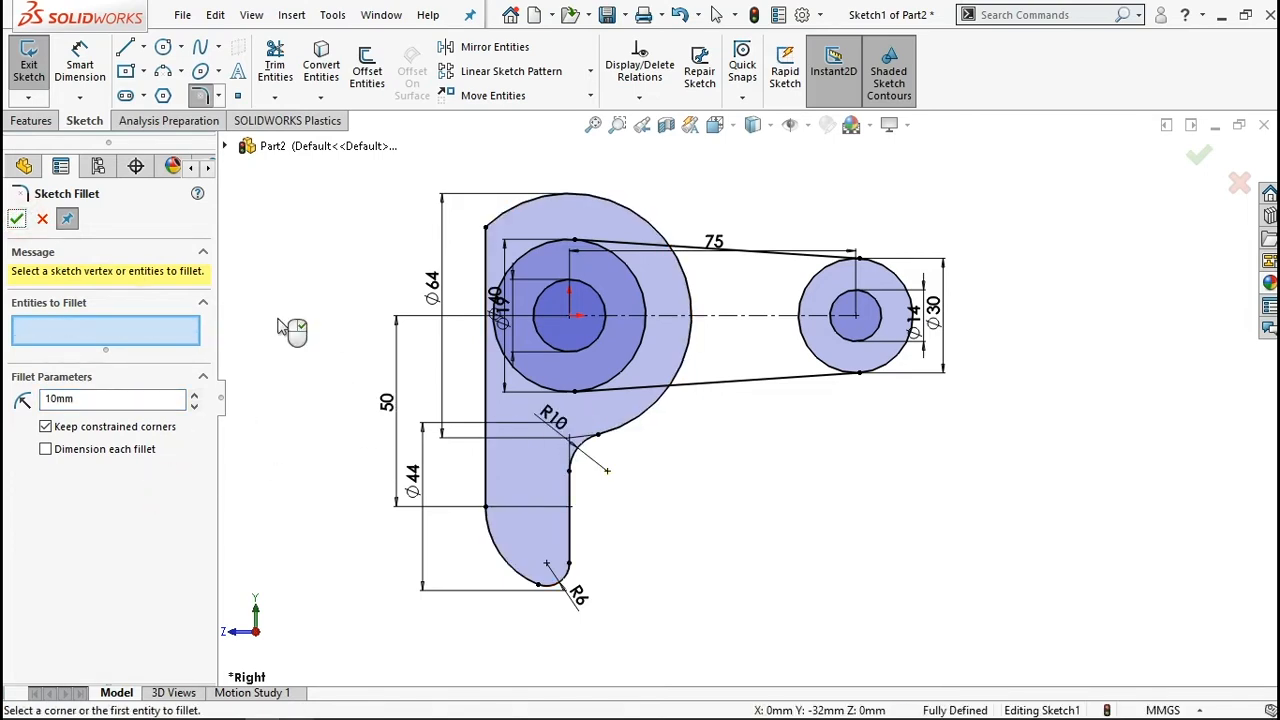
{"action": "left_click", "coordinate": [32, 120]}
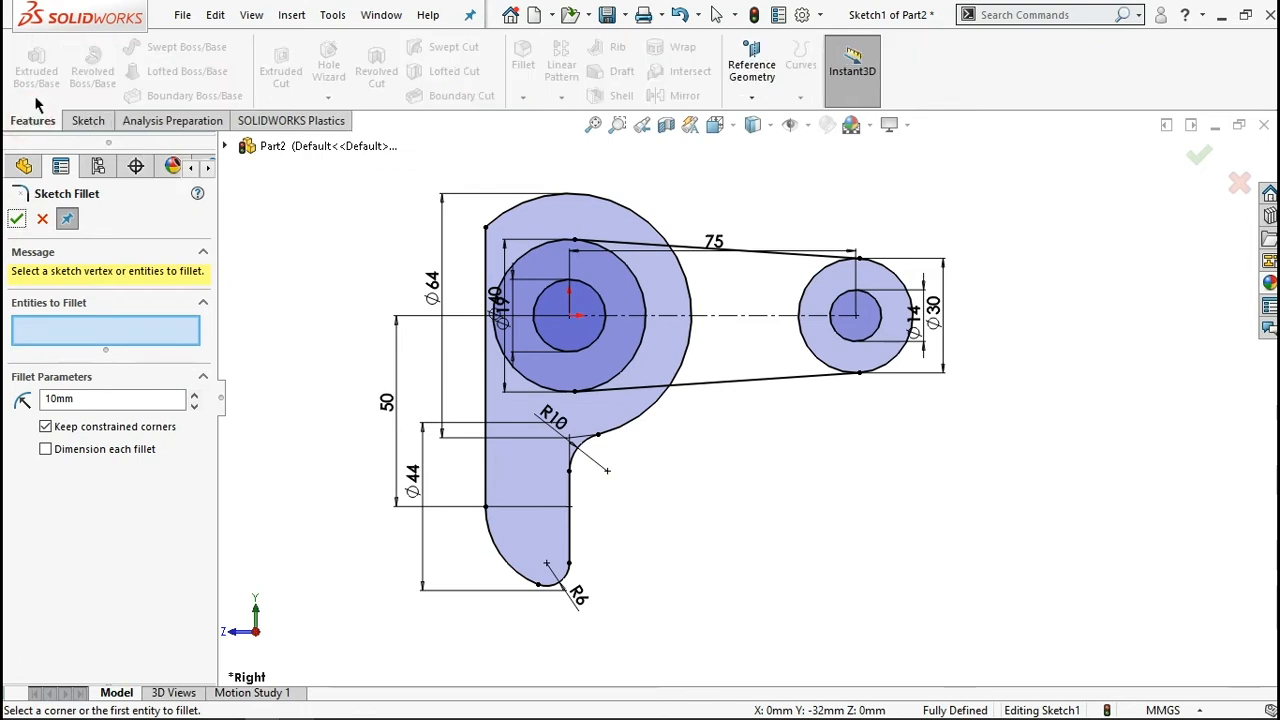
{"action": "left_click", "coordinate": [17, 218]}
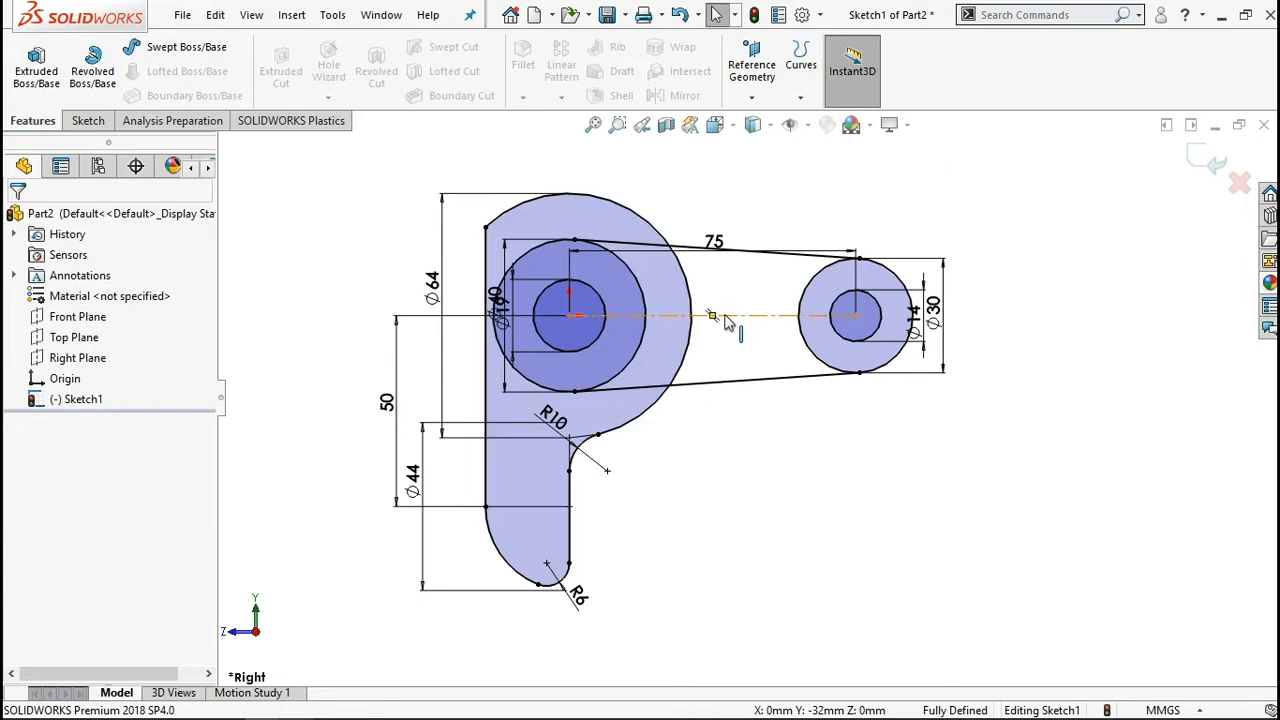
Step: Start a blind boss extrude 50 mm deep using the ring region around the origin inside the 40 mm circle
{"action": "scroll", "coordinate": [714, 334], "scroll_direction": "up", "scroll_amount": 3}
{"action": "scroll", "coordinate": [714, 334], "scroll_direction": "down", "scroll_amount": 1}
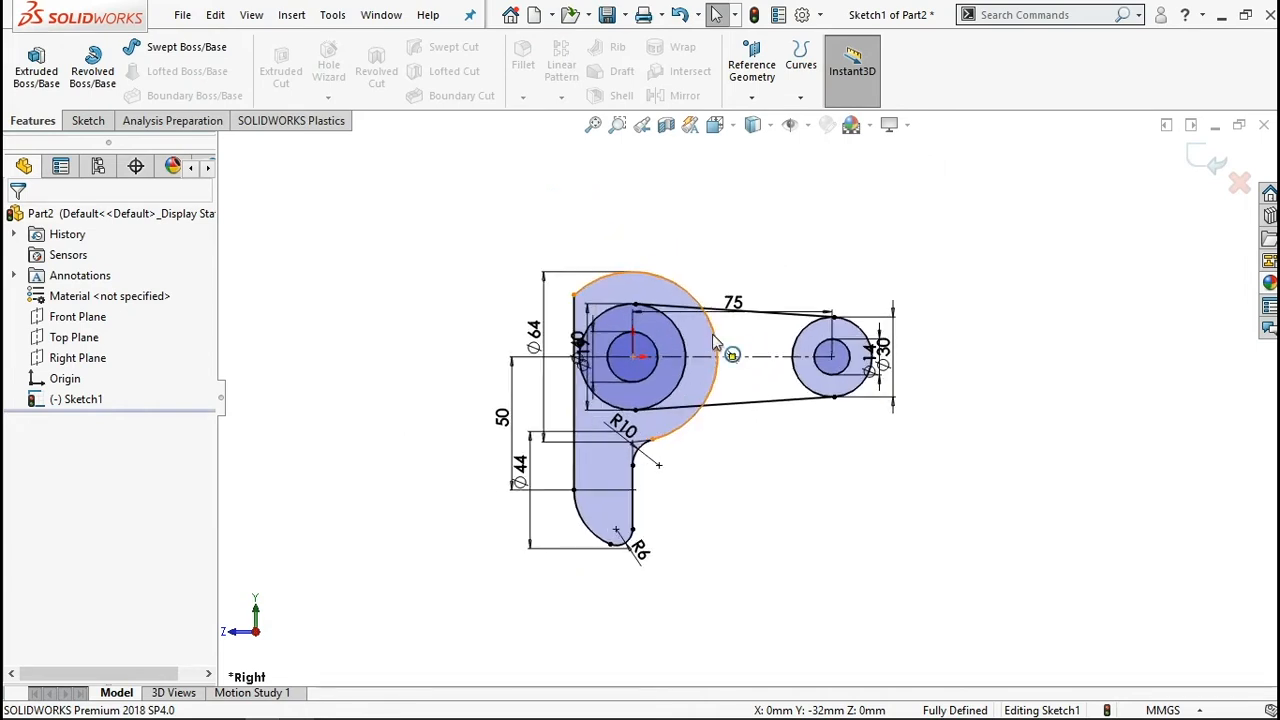
{"action": "left_click", "coordinate": [36, 68]}
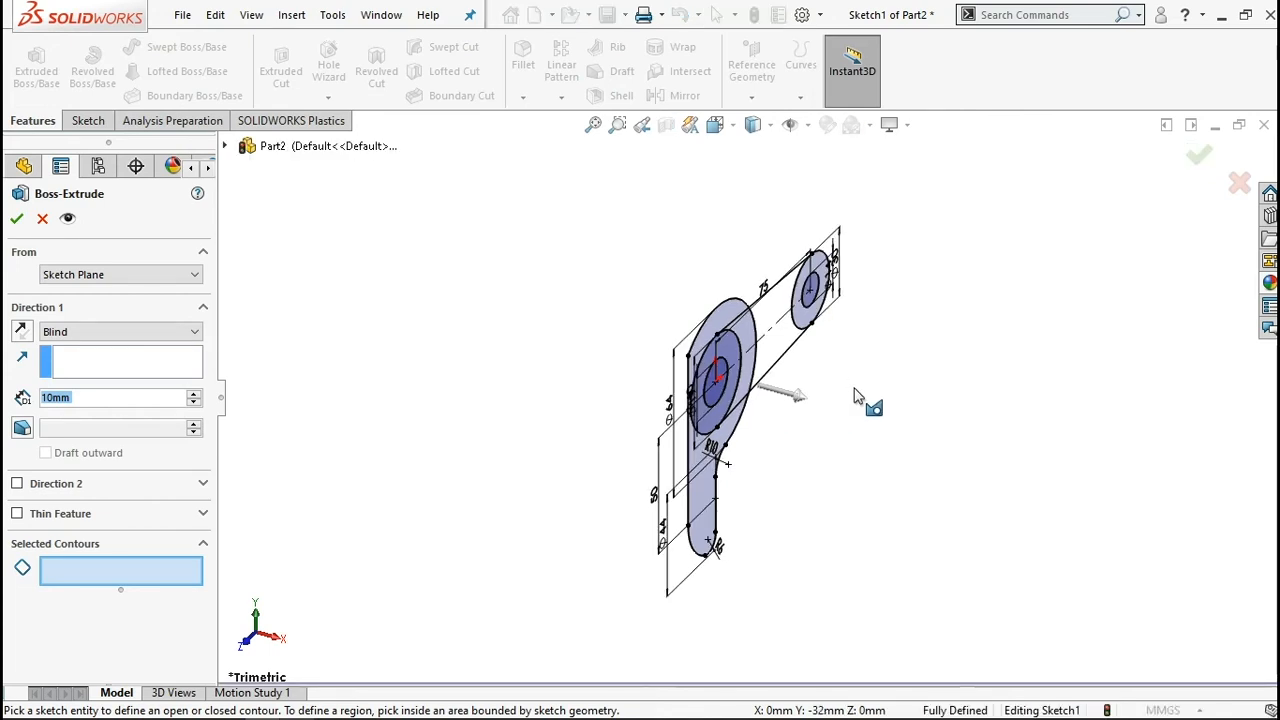
{"action": "scroll", "coordinate": [855, 396], "scroll_direction": "down", "scroll_amount": 3}
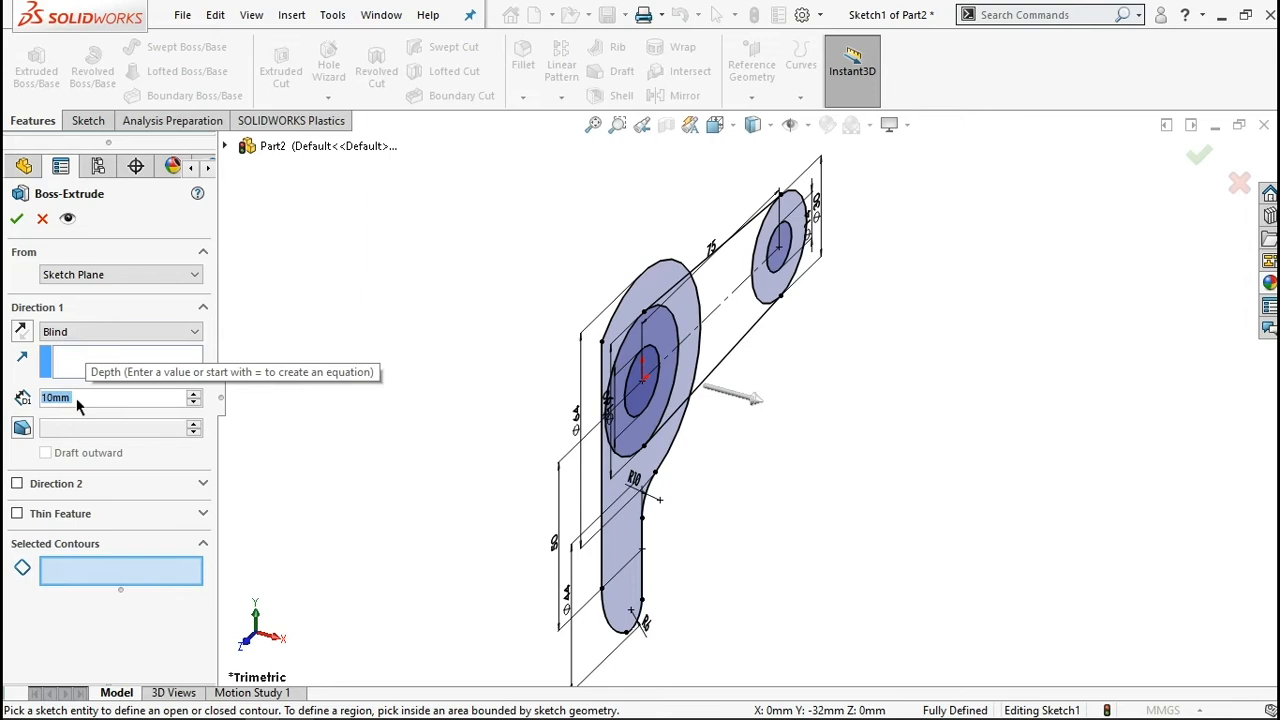
{"action": "type", "text": "50"}
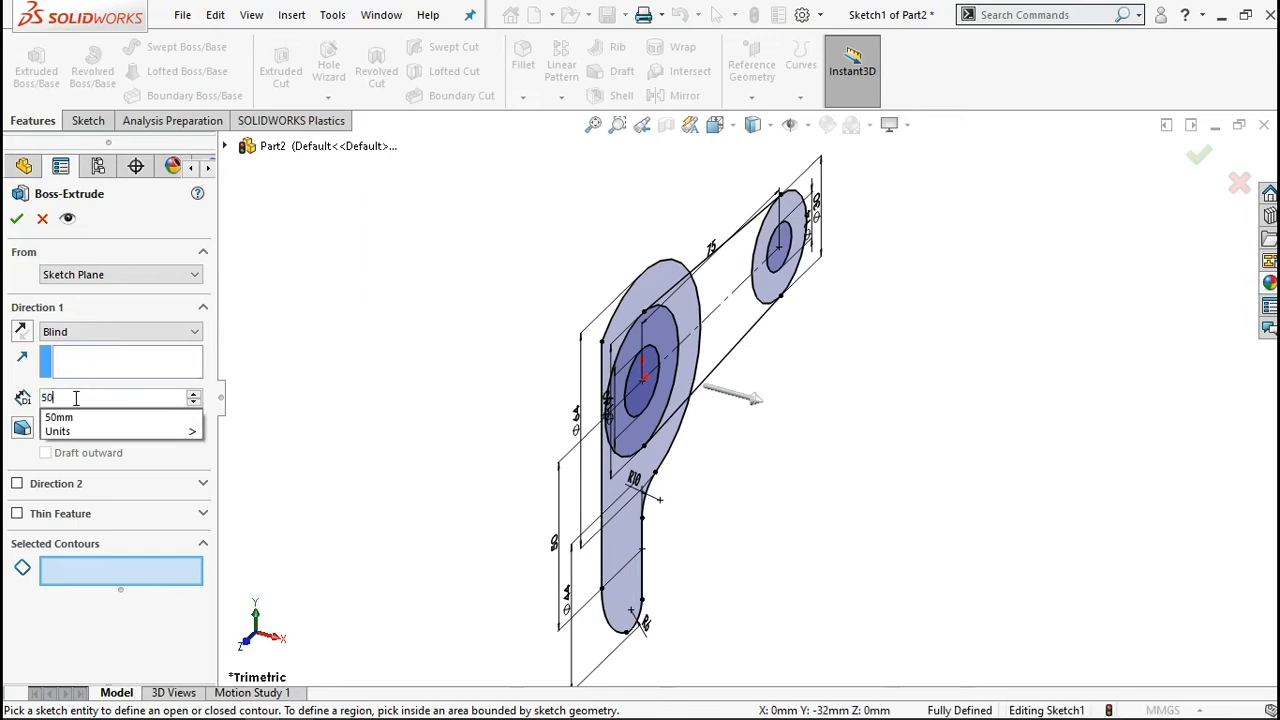
{"action": "left_click", "coordinate": [668, 345]}
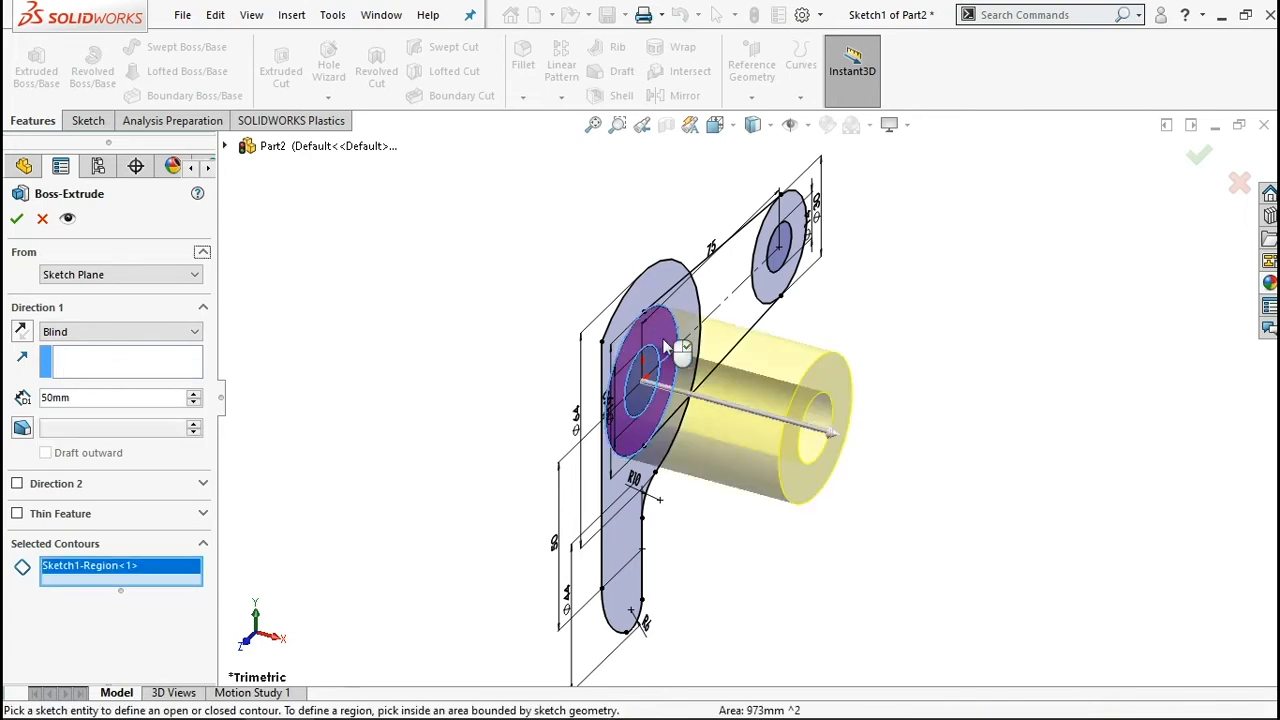
Step: Extend the ring extrusion 30 mm blind in the second direction and finish the feature
{"action": "left_click", "coordinate": [17, 483]}
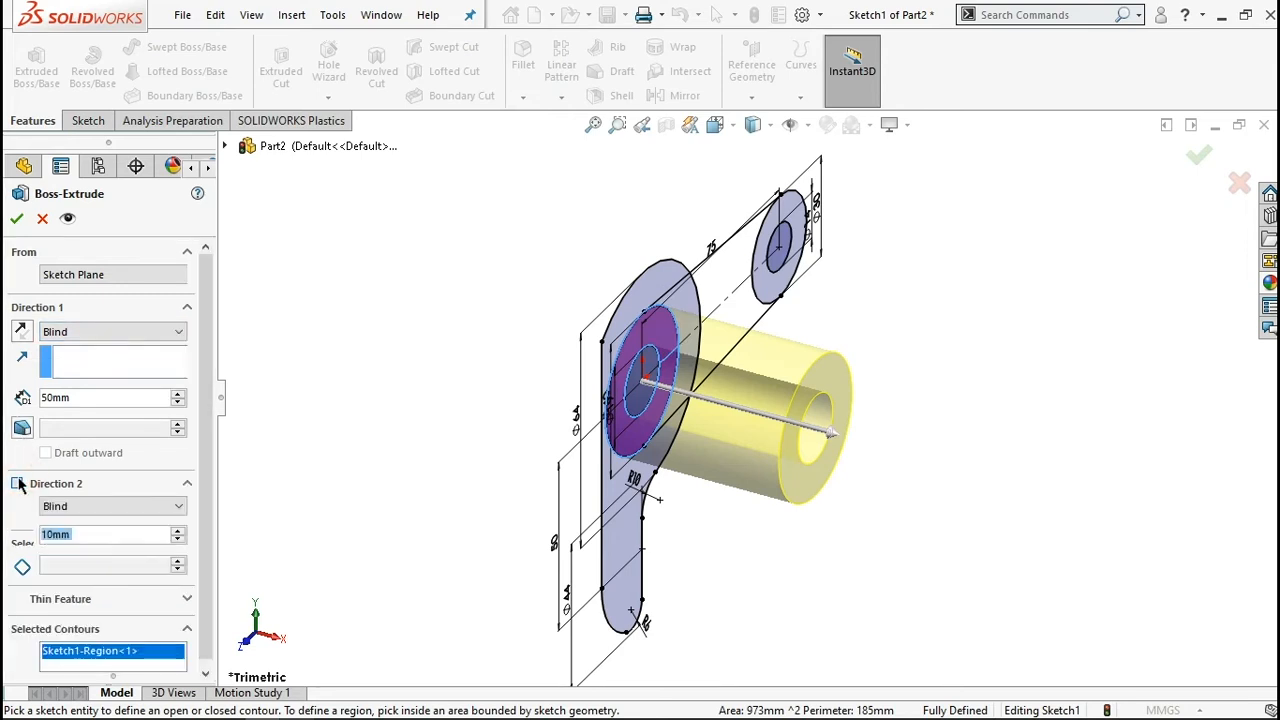
{"action": "left_click", "coordinate": [86, 534]}
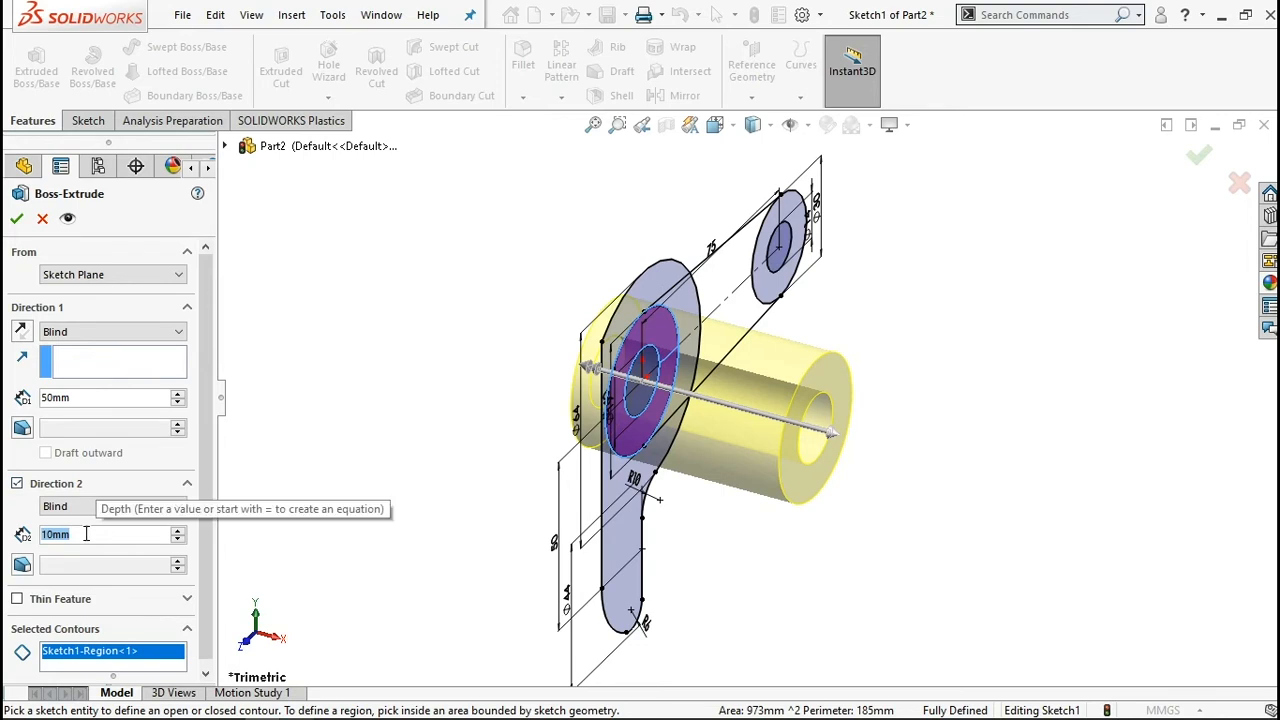
{"action": "type", "text": "3"}
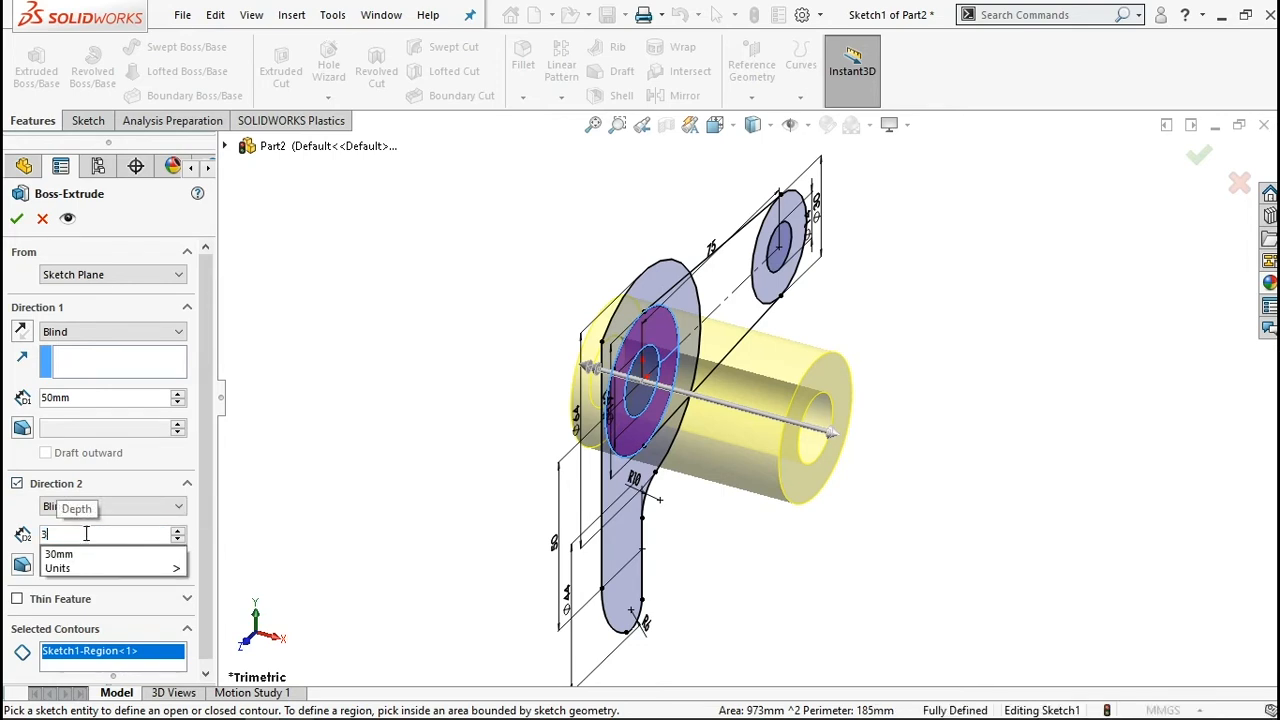
{"action": "type", "text": "0"}
{"action": "left_click", "coordinate": [27, 461]}
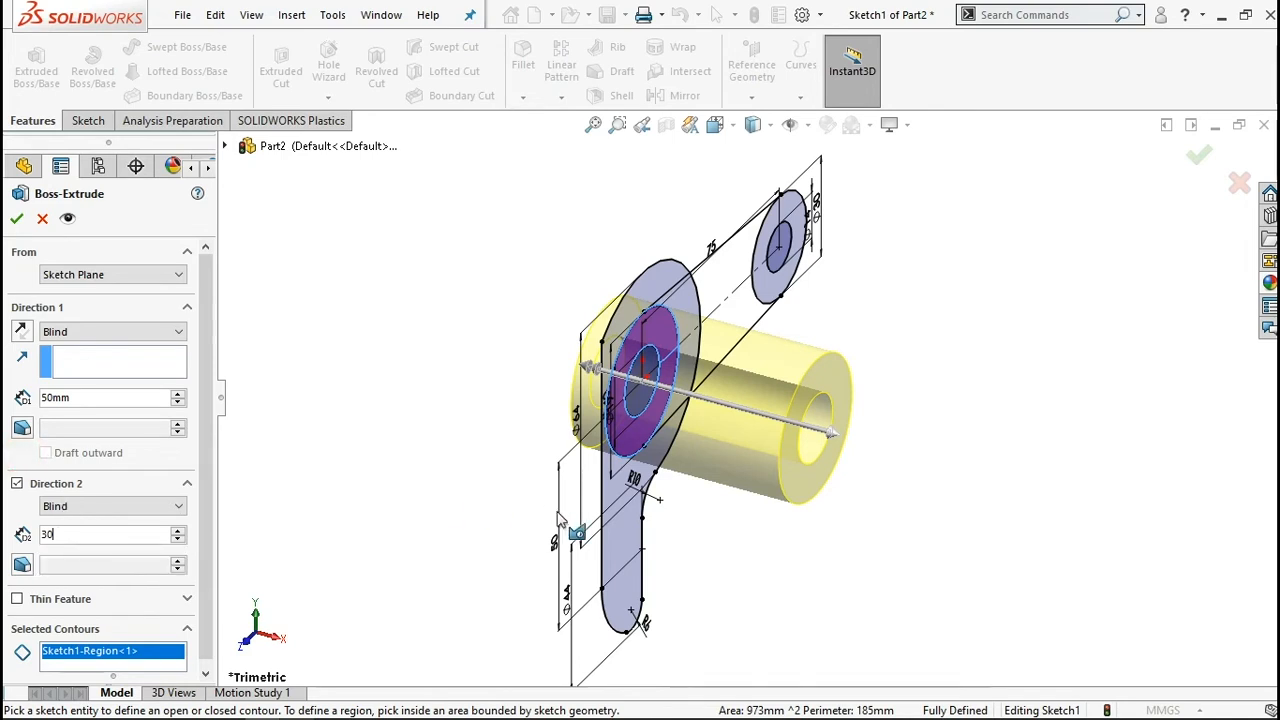
{"action": "middle_click_drag", "start_coordinate": [588, 497], "coordinate": [580, 452]}
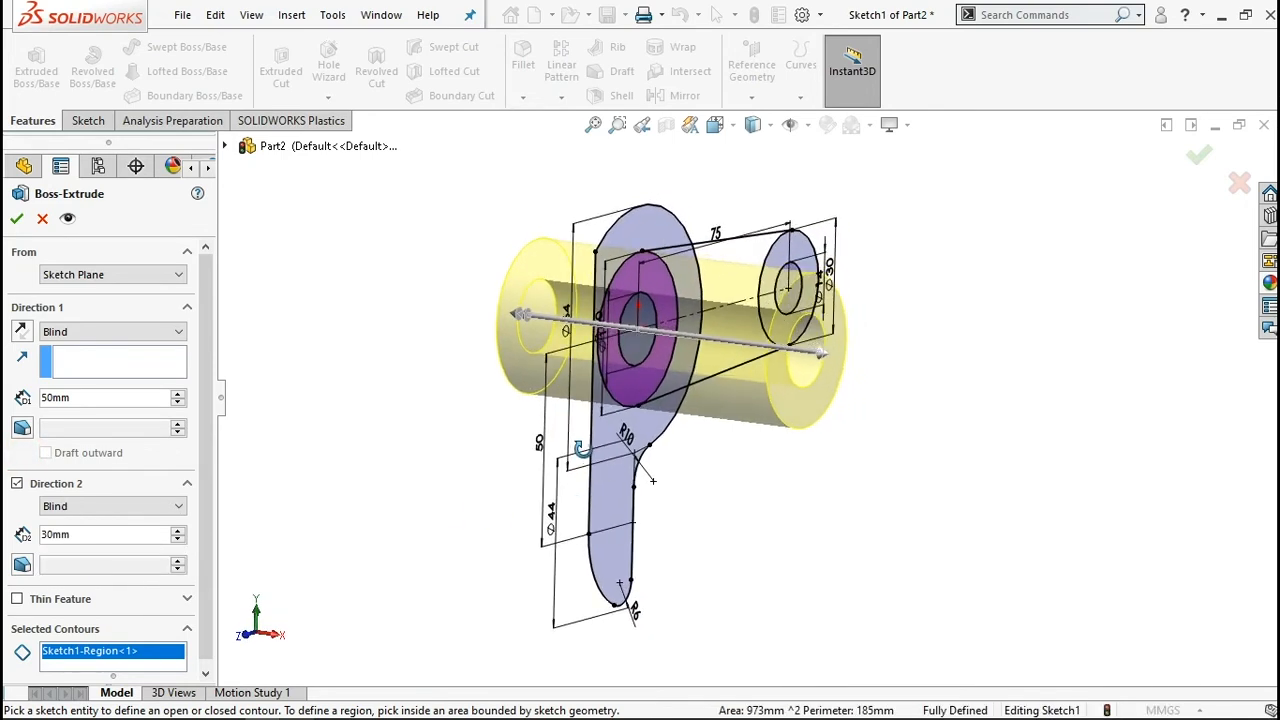
{"action": "left_click", "coordinate": [16, 223]}
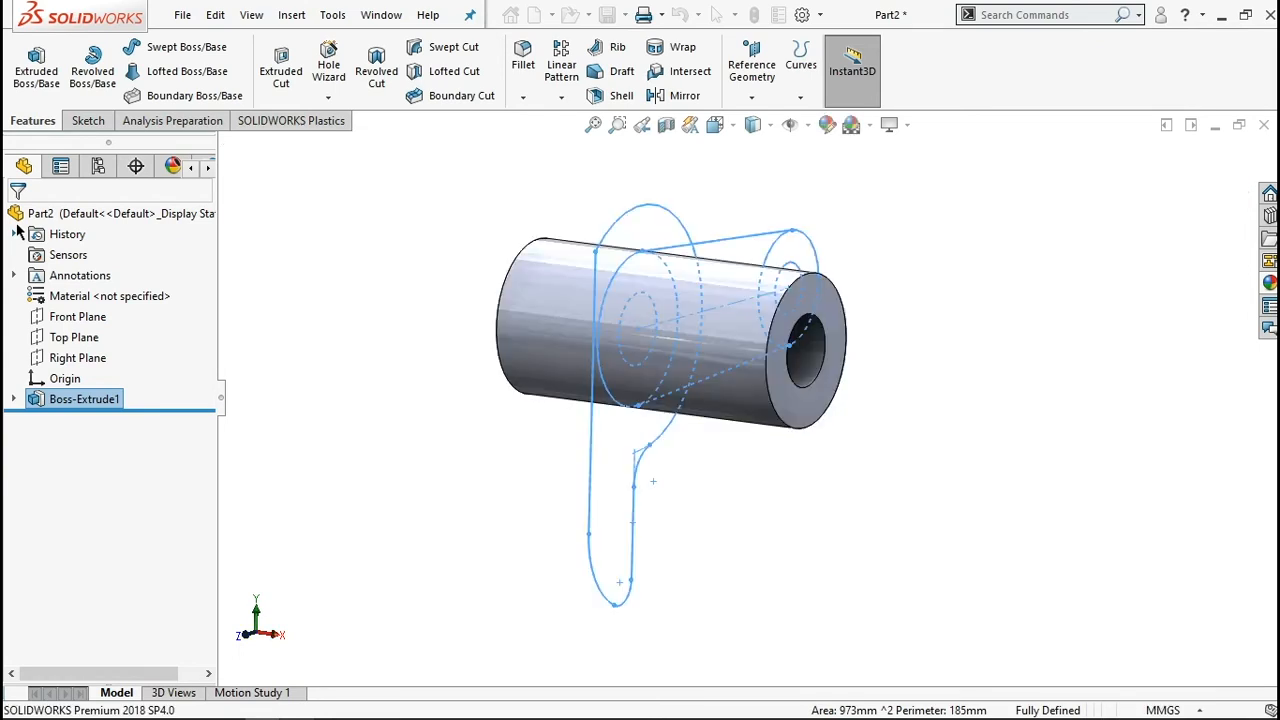
Step: Show Sketch1 and extrude all lever regions outside the 40 mm circle 10 mm in the reversed direction, merged with the tube
{"action": "left_click", "coordinate": [13, 399]}
{"action": "left_click", "coordinate": [78, 421]}
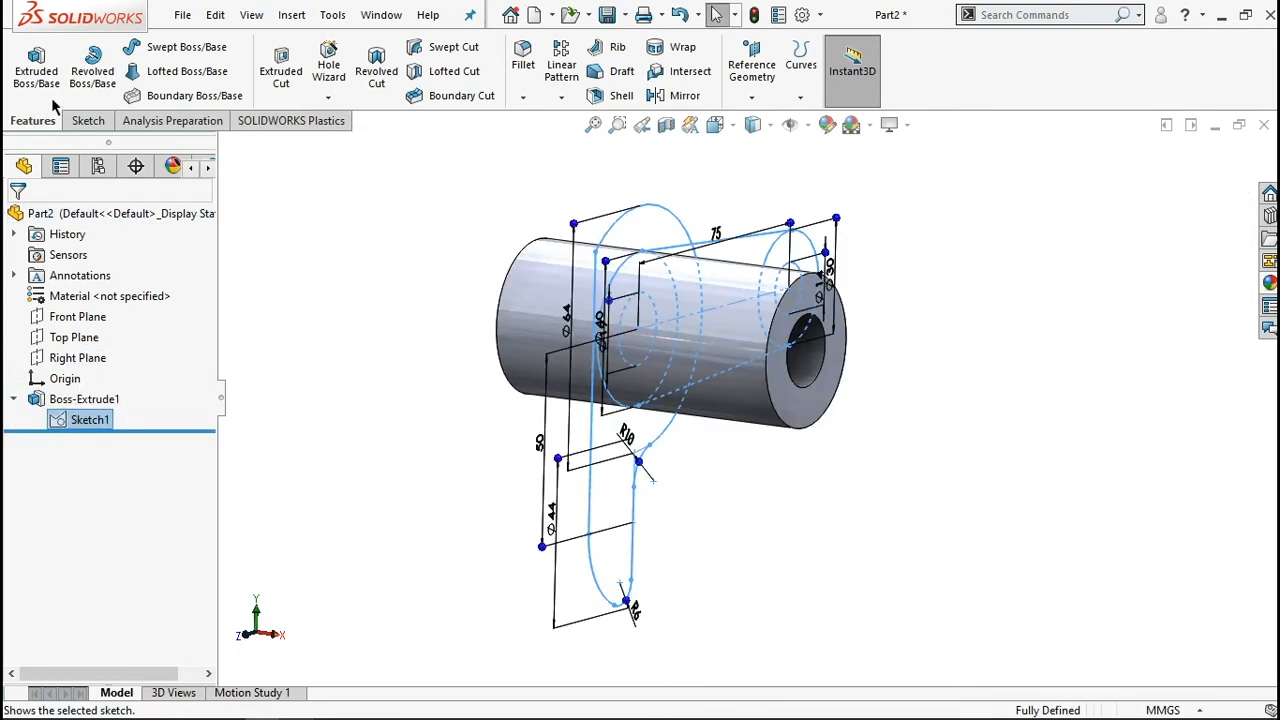
{"action": "left_click", "coordinate": [36, 68]}
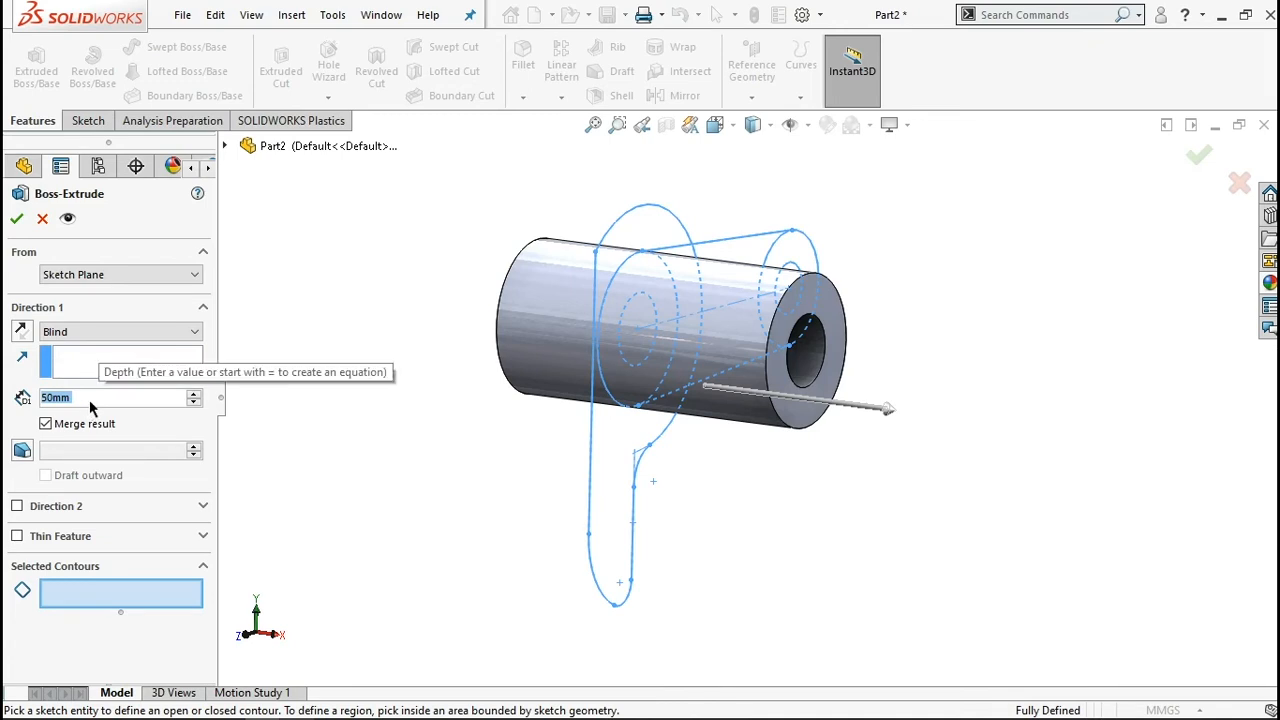
{"action": "type", "text": "10"}
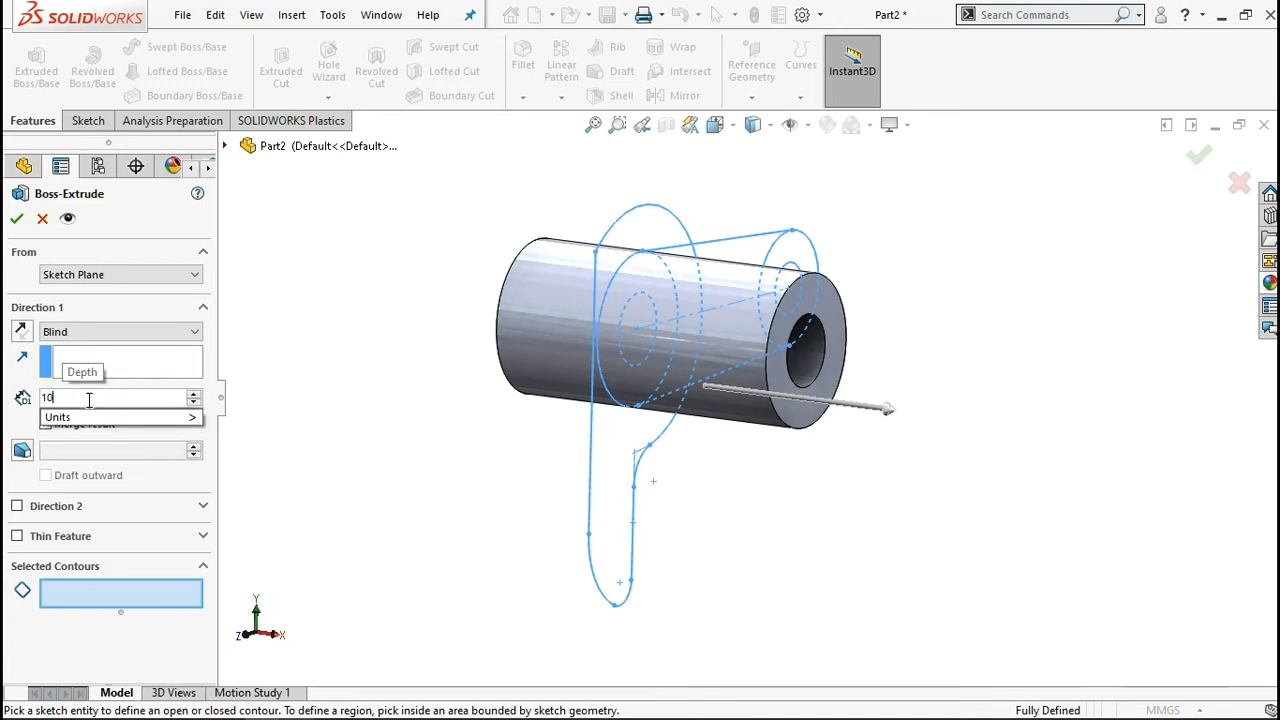
{"action": "left_click", "coordinate": [625, 450]}
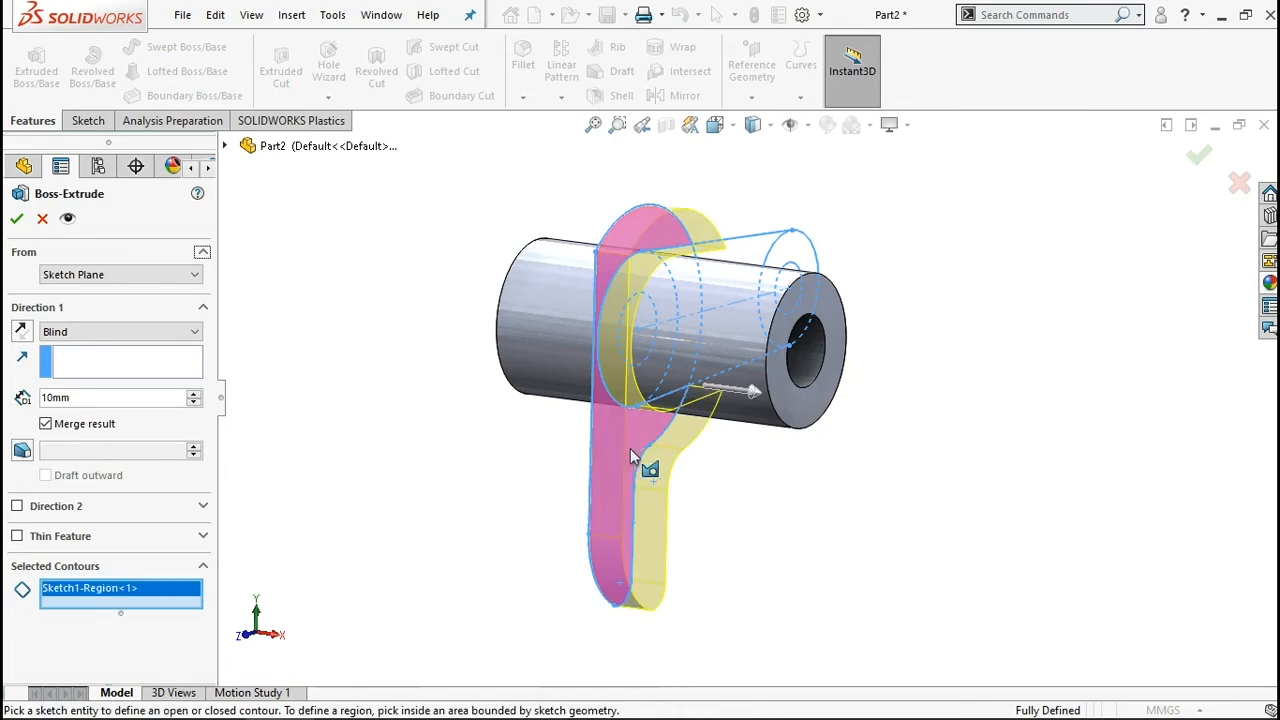
{"action": "middle_click_drag", "start_coordinate": [658, 462], "coordinate": [674, 318]}
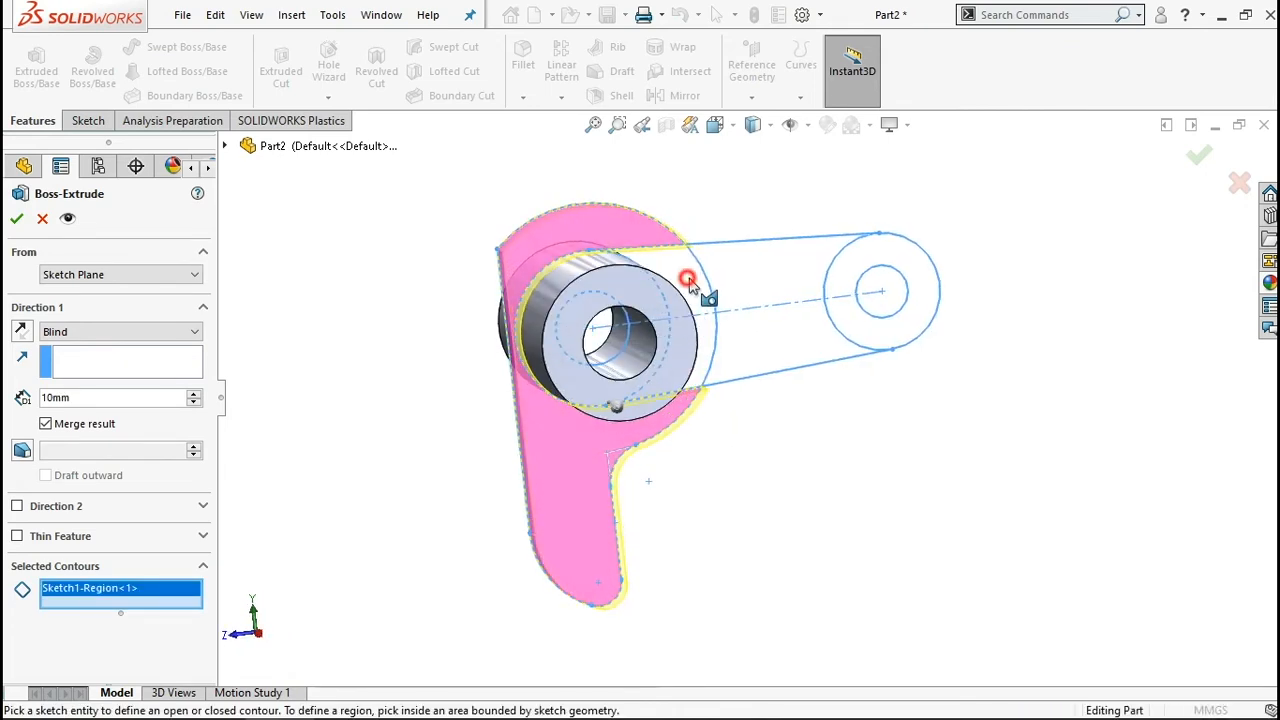
{"action": "left_click", "coordinate": [688, 280]}
{"action": "left_click", "coordinate": [715, 345]}
{"action": "middle_click_drag", "start_coordinate": [474, 366], "coordinate": [352, 380]}
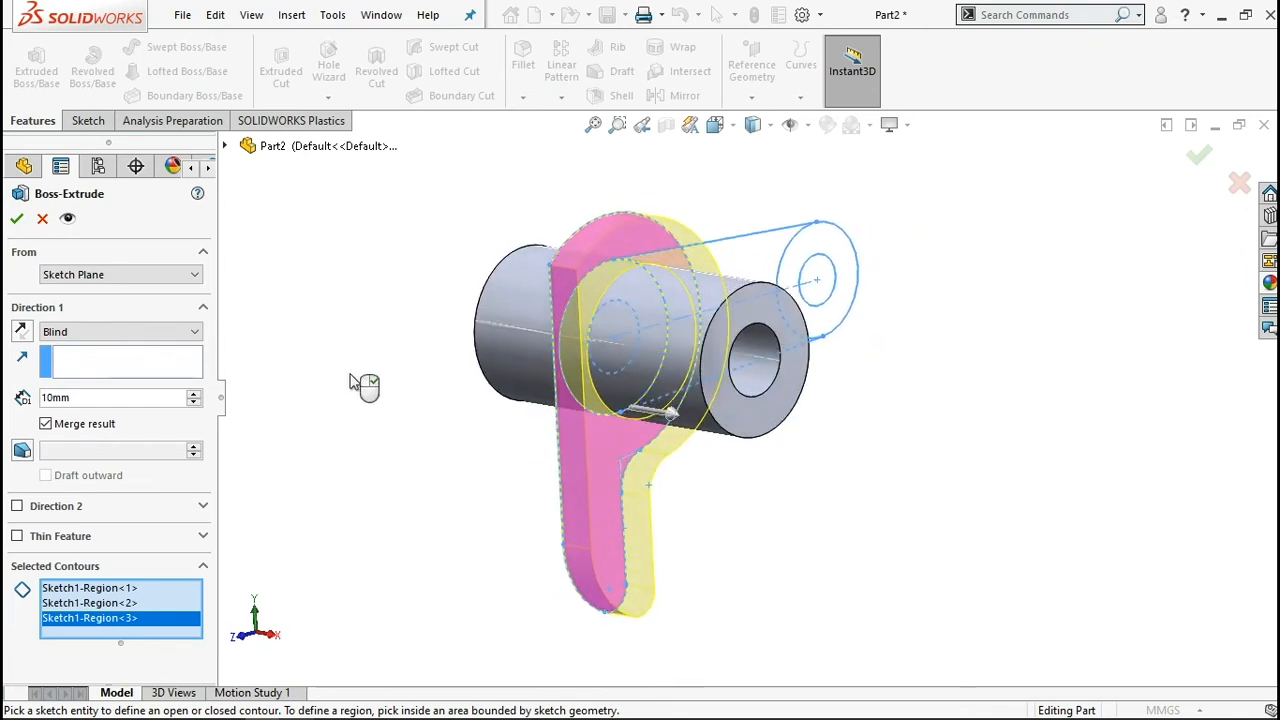
{"action": "left_click", "coordinate": [21, 331]}
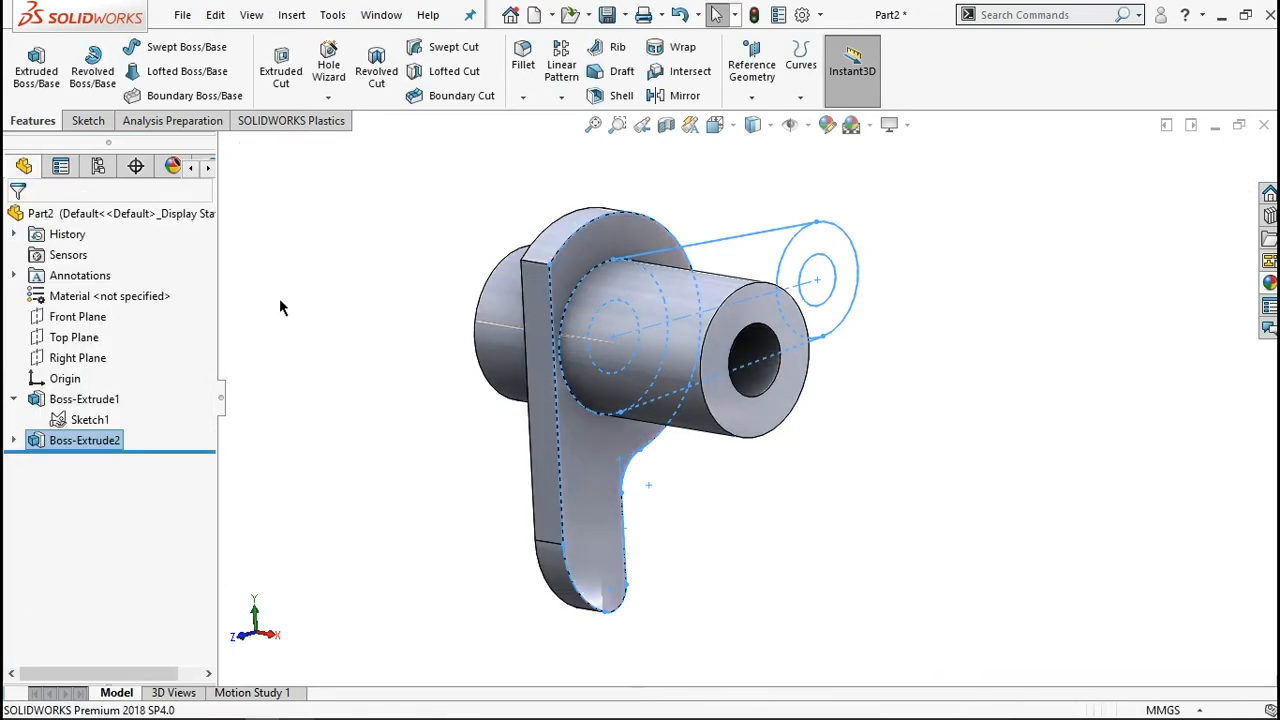
Step: Start a sketch on the long end face of the hub and convert all Sketch1 entities into it
{"action": "middle_click_drag", "start_coordinate": [743, 449], "coordinate": [752, 423]}
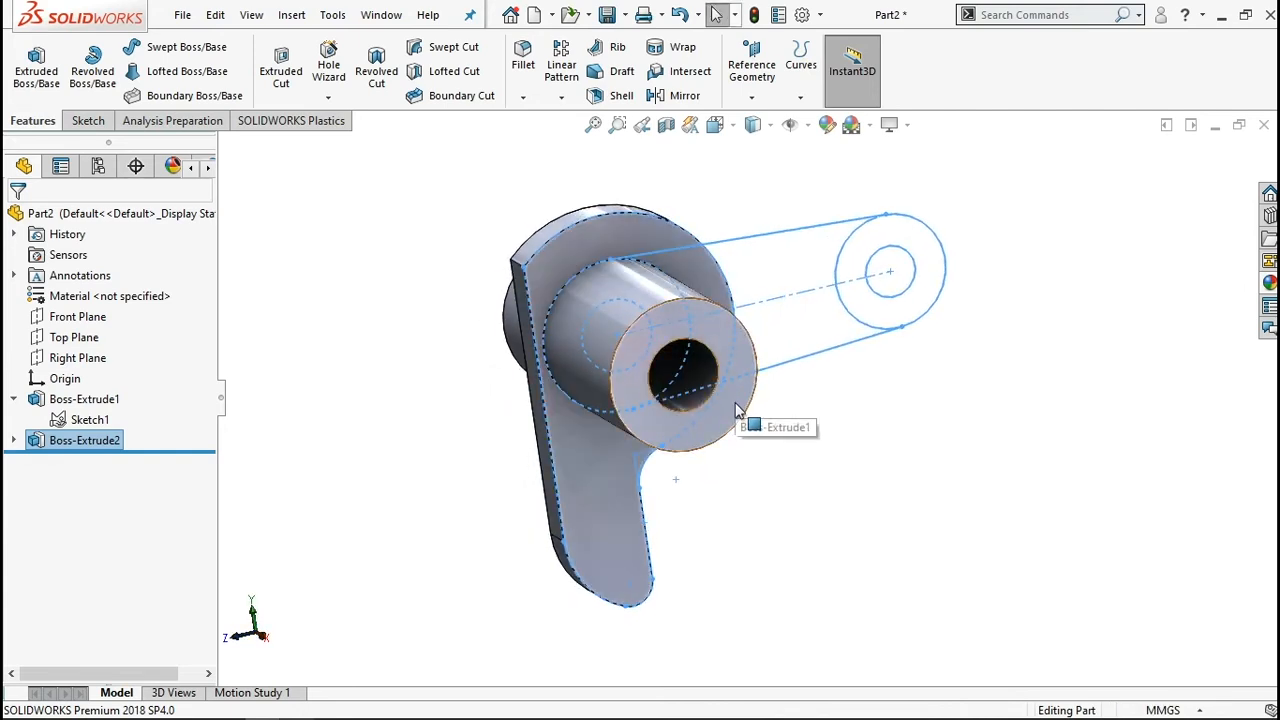
{"action": "left_click", "coordinate": [737, 411]}
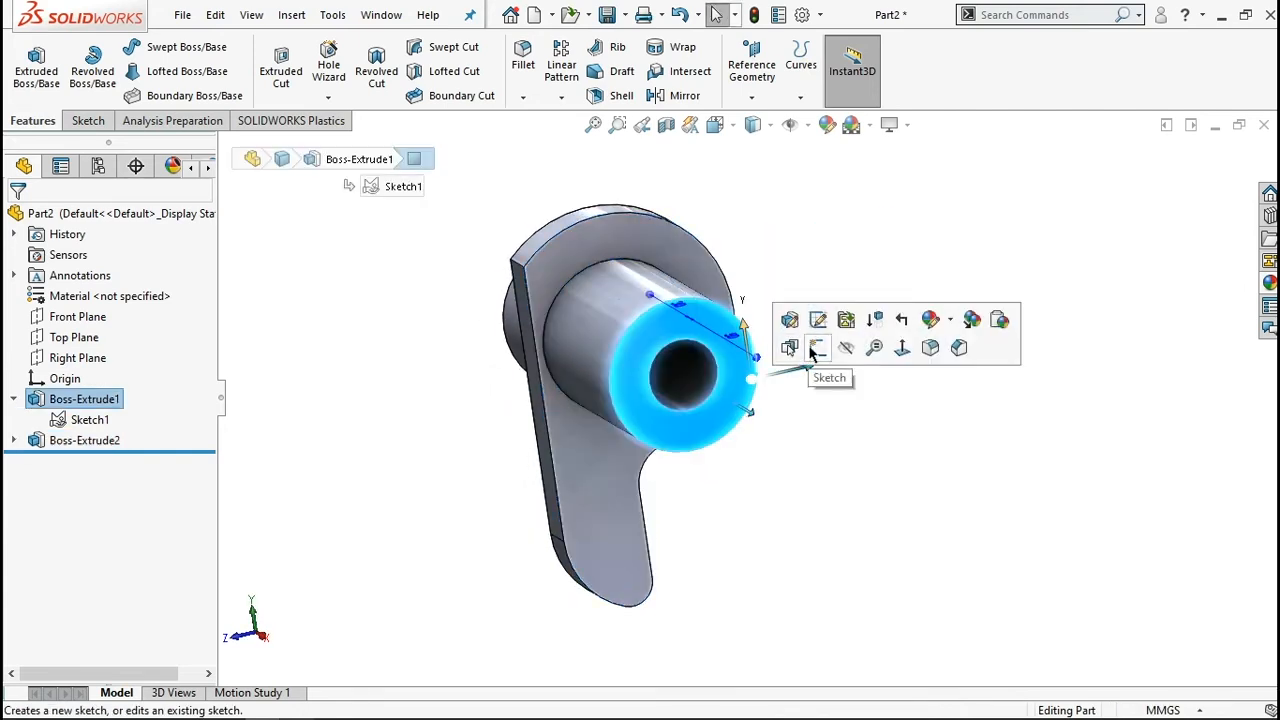
{"action": "left_click", "coordinate": [814, 347]}
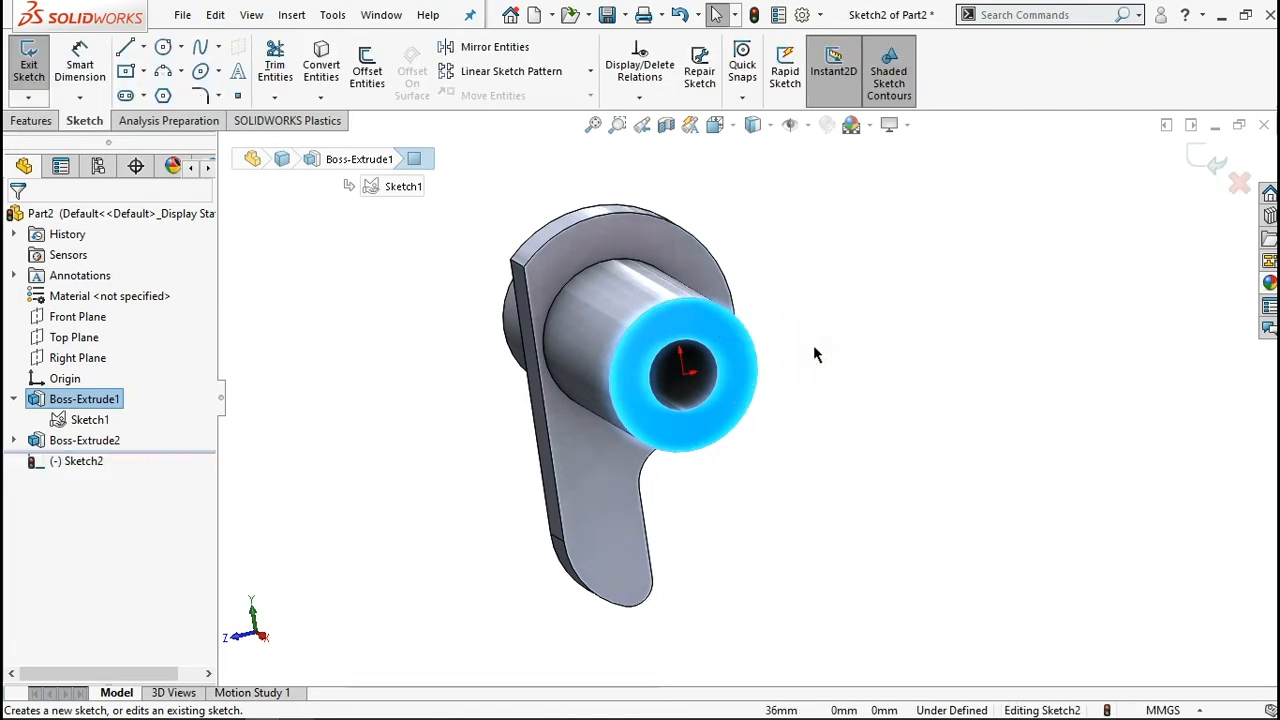
{"action": "left_click", "coordinate": [90, 420]}
{"action": "left_click", "coordinate": [110, 390]}
{"action": "left_click", "coordinate": [319, 66]}
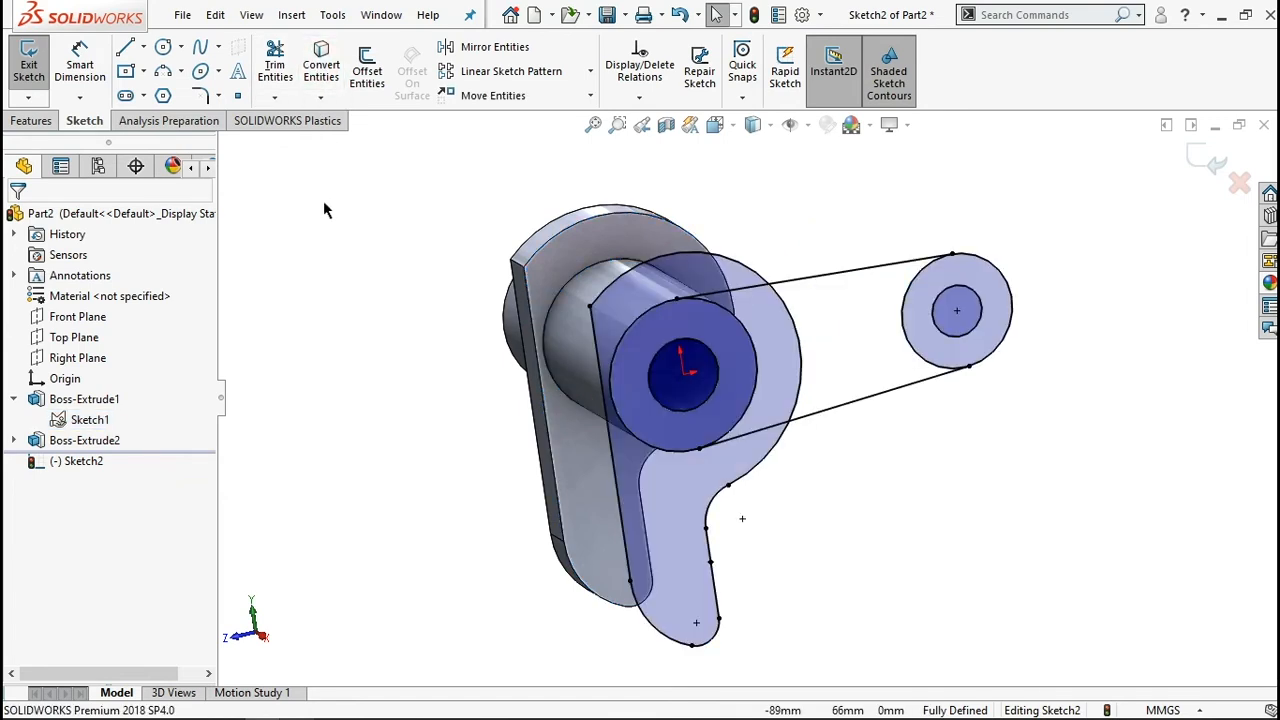
Step: Extrude the hub ring and the link regions around the far hole 15 mm blind in the reversed direction, merged with the part
{"action": "left_click", "coordinate": [30, 120]}
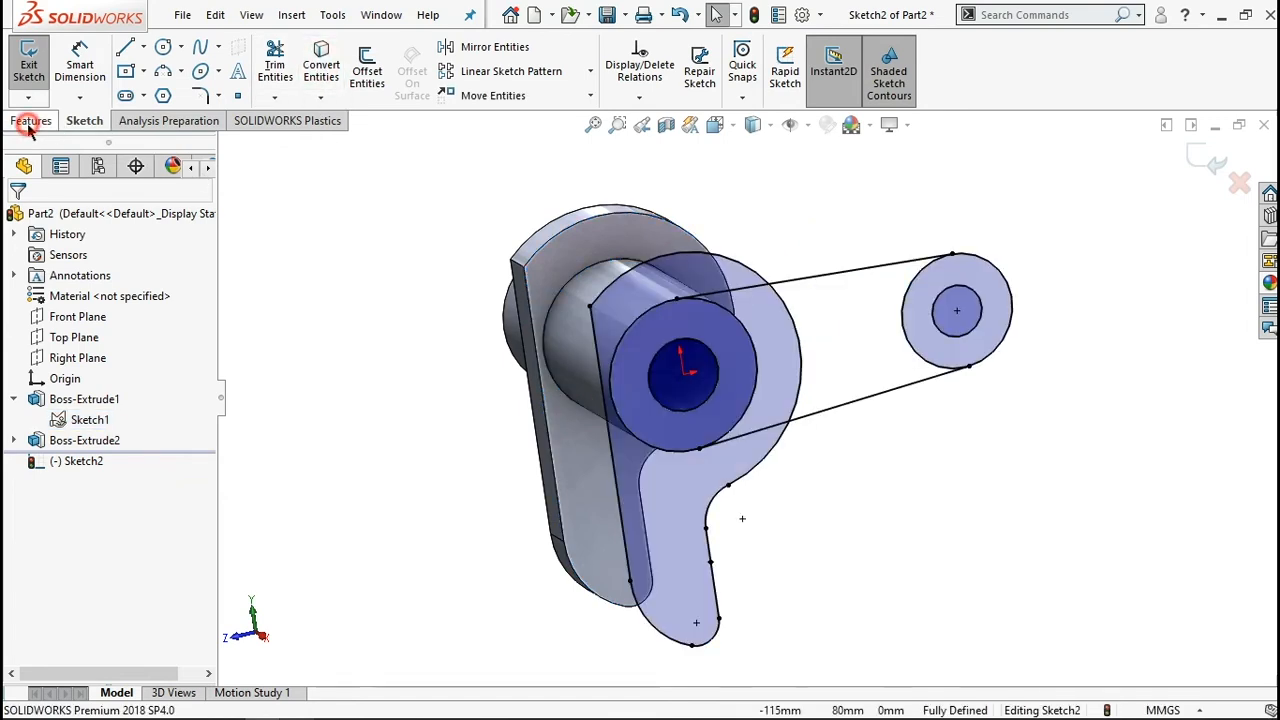
{"action": "left_click", "coordinate": [32, 70]}
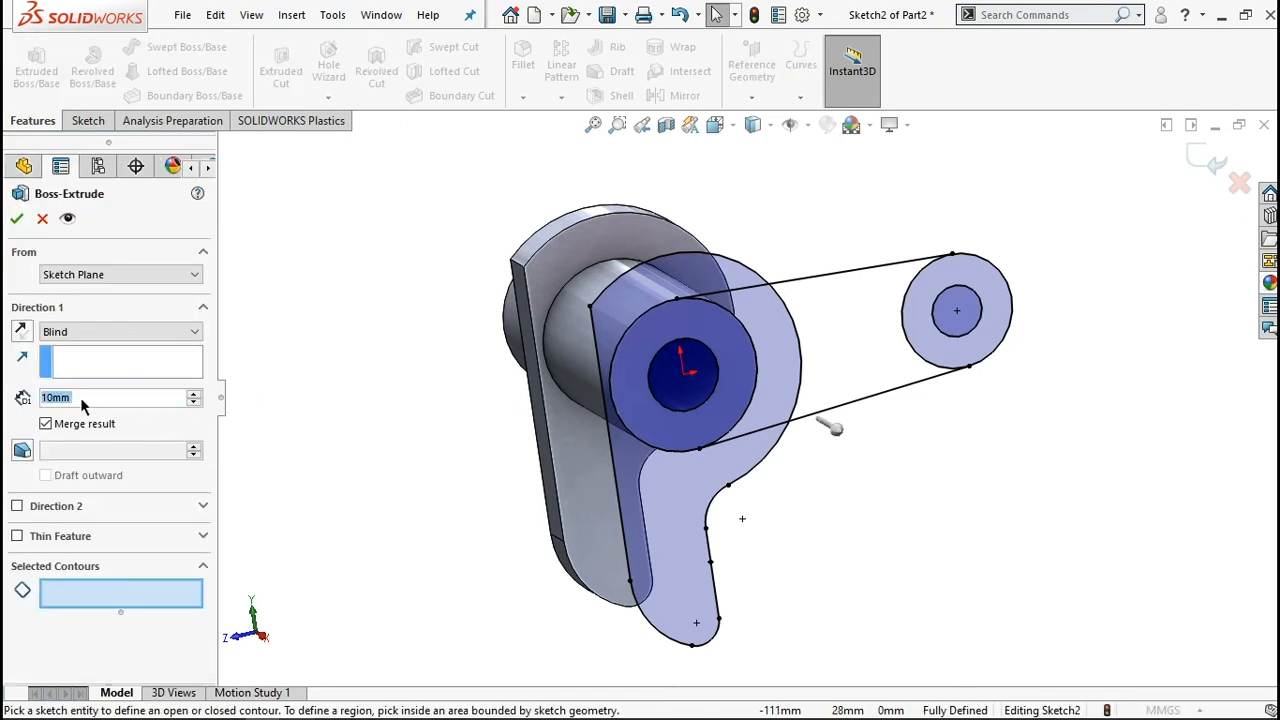
{"action": "type", "text": "15"}
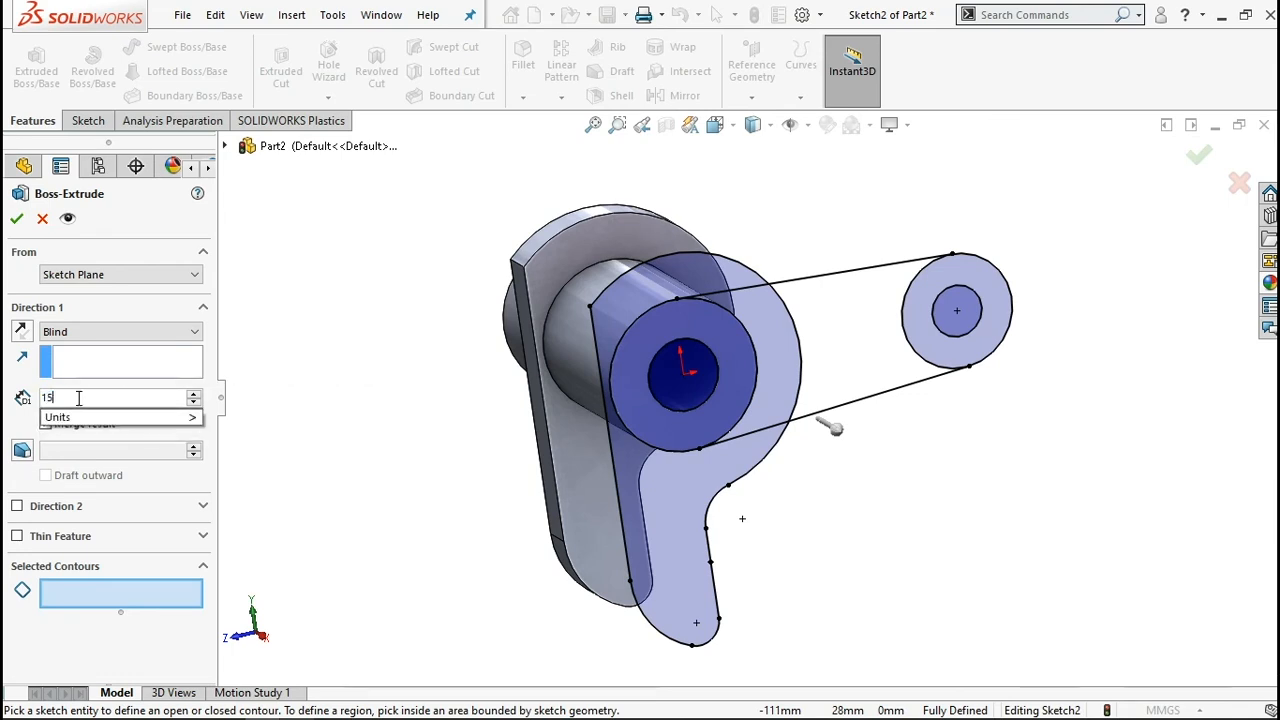
{"action": "mouse_move", "coordinate": [67, 420]}
{"action": "key", "text": "Return"}
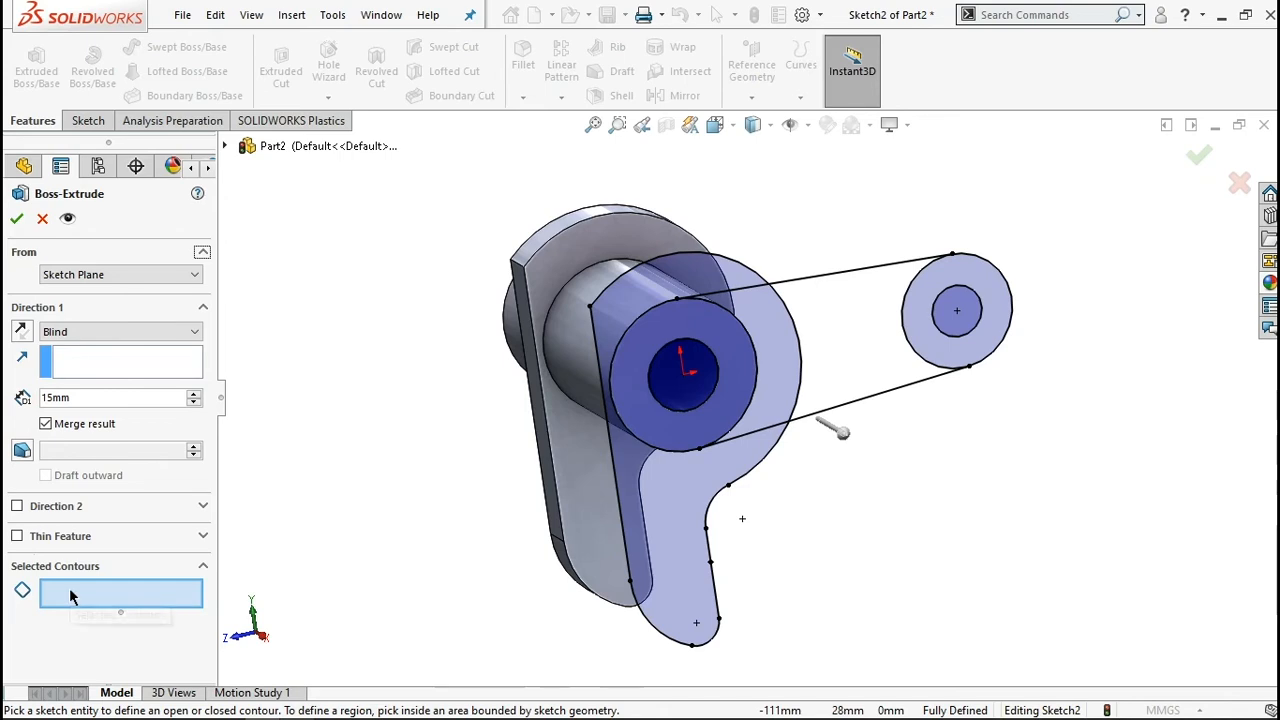
{"action": "left_click", "coordinate": [750, 364]}
{"action": "left_click", "coordinate": [780, 340]}
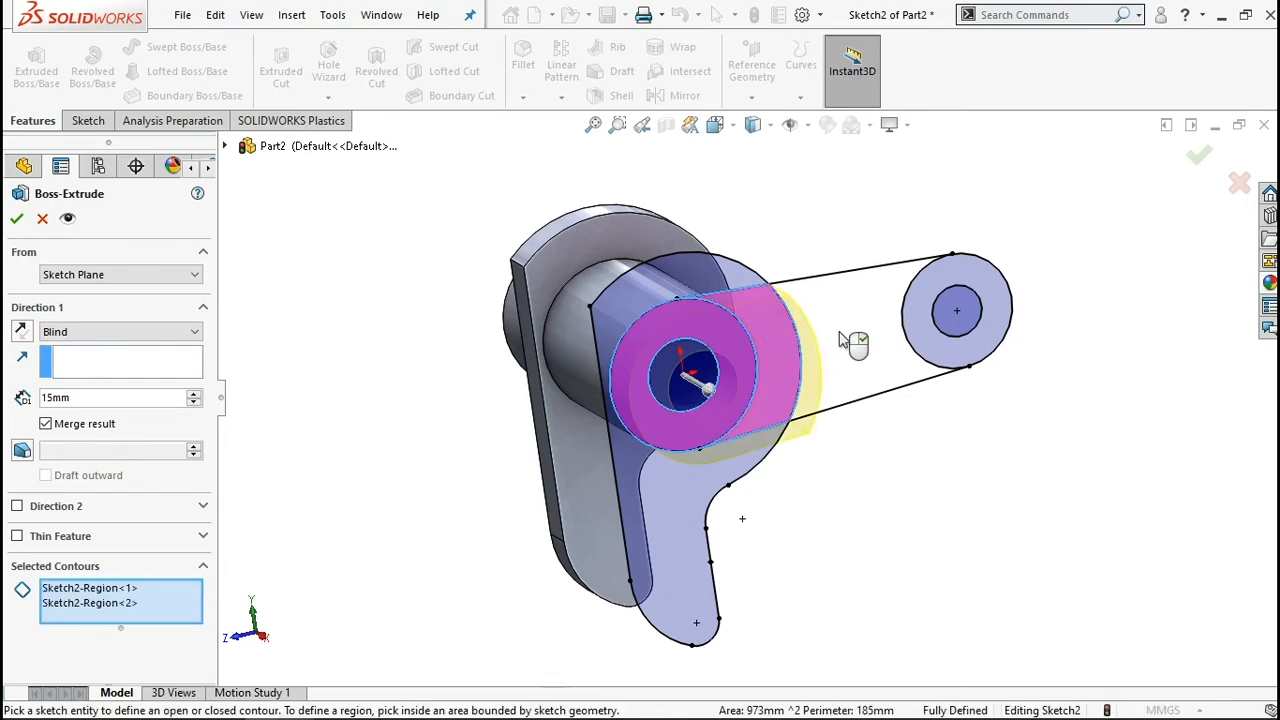
{"action": "left_click", "coordinate": [866, 338]}
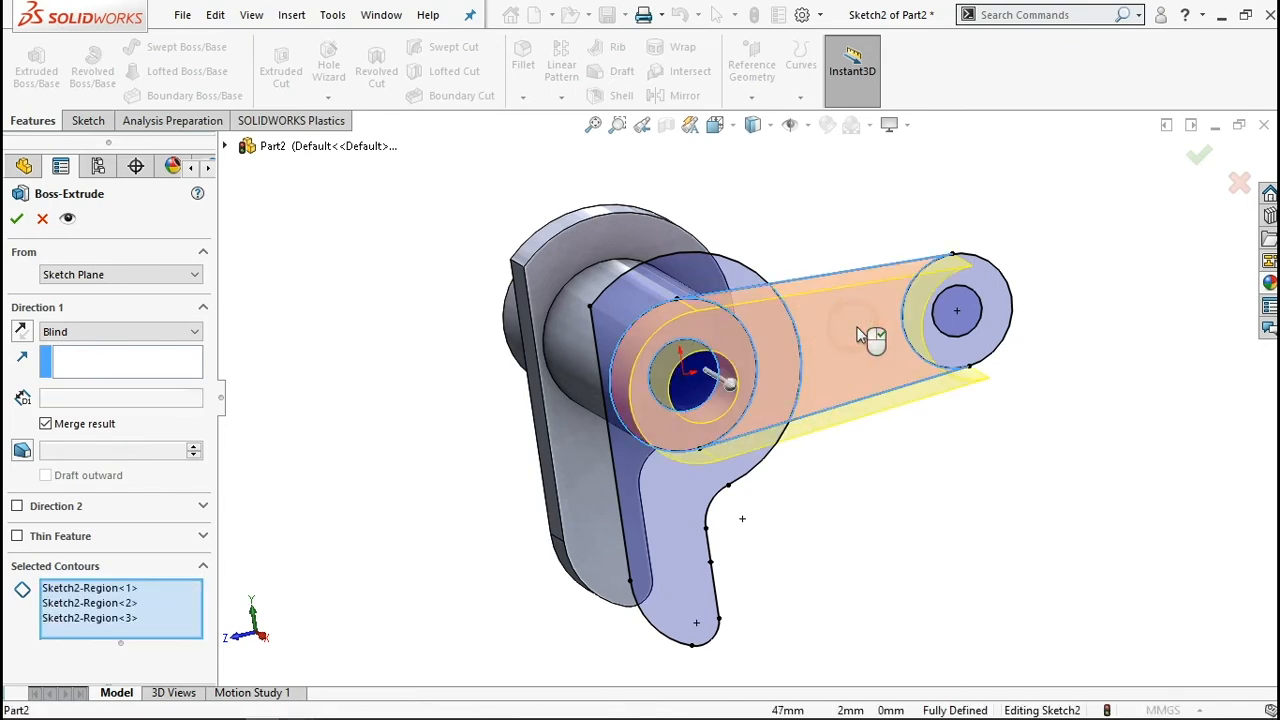
{"action": "left_click", "coordinate": [983, 343]}
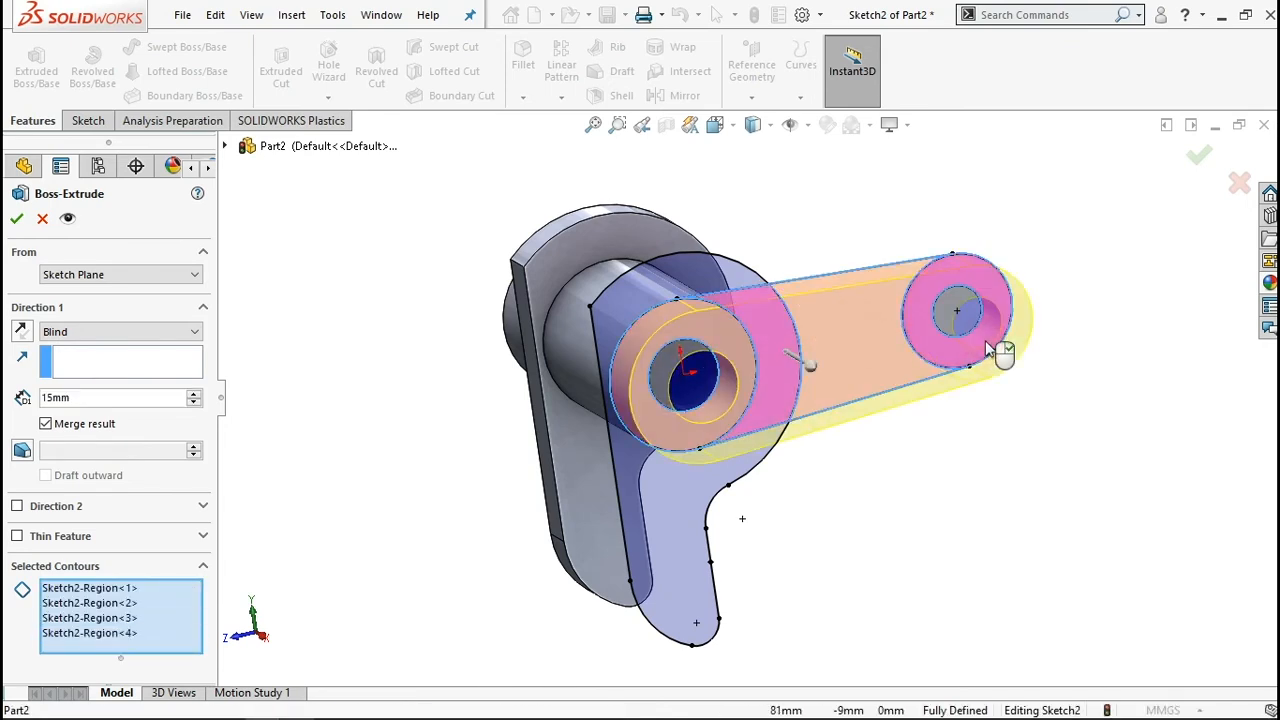
{"action": "left_click", "coordinate": [20, 332]}
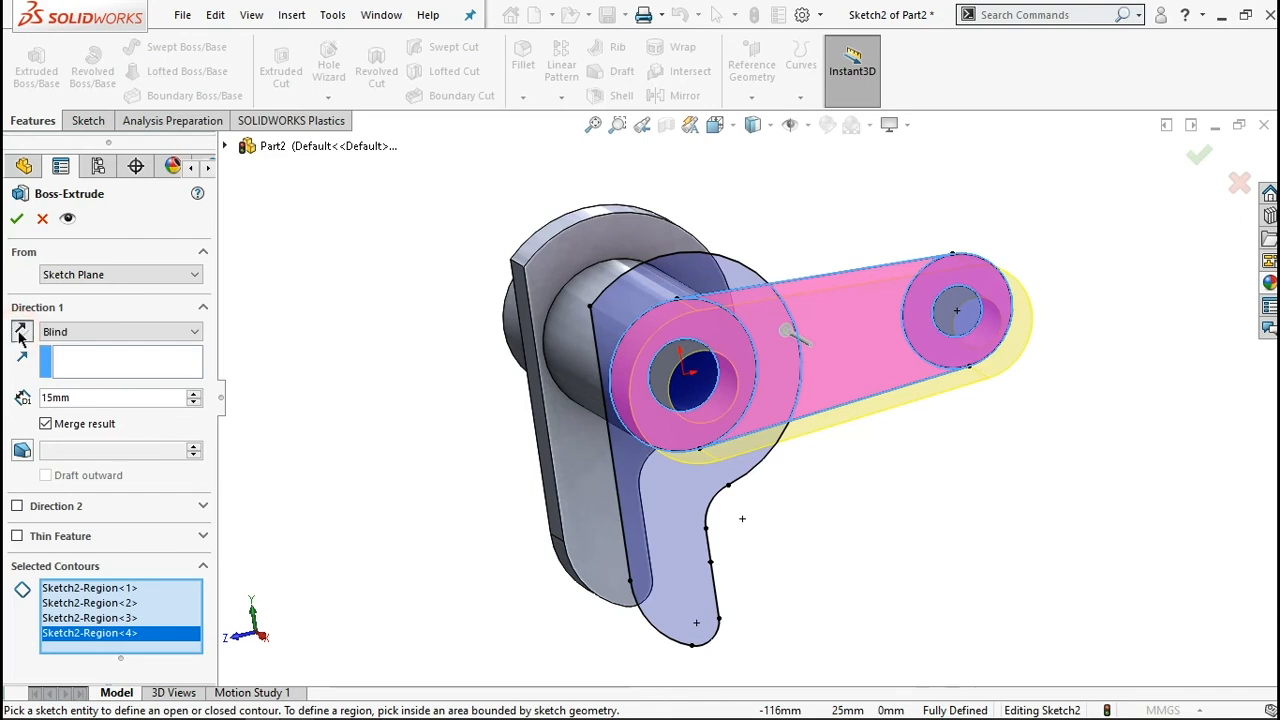
{"action": "left_click", "coordinate": [21, 217]}
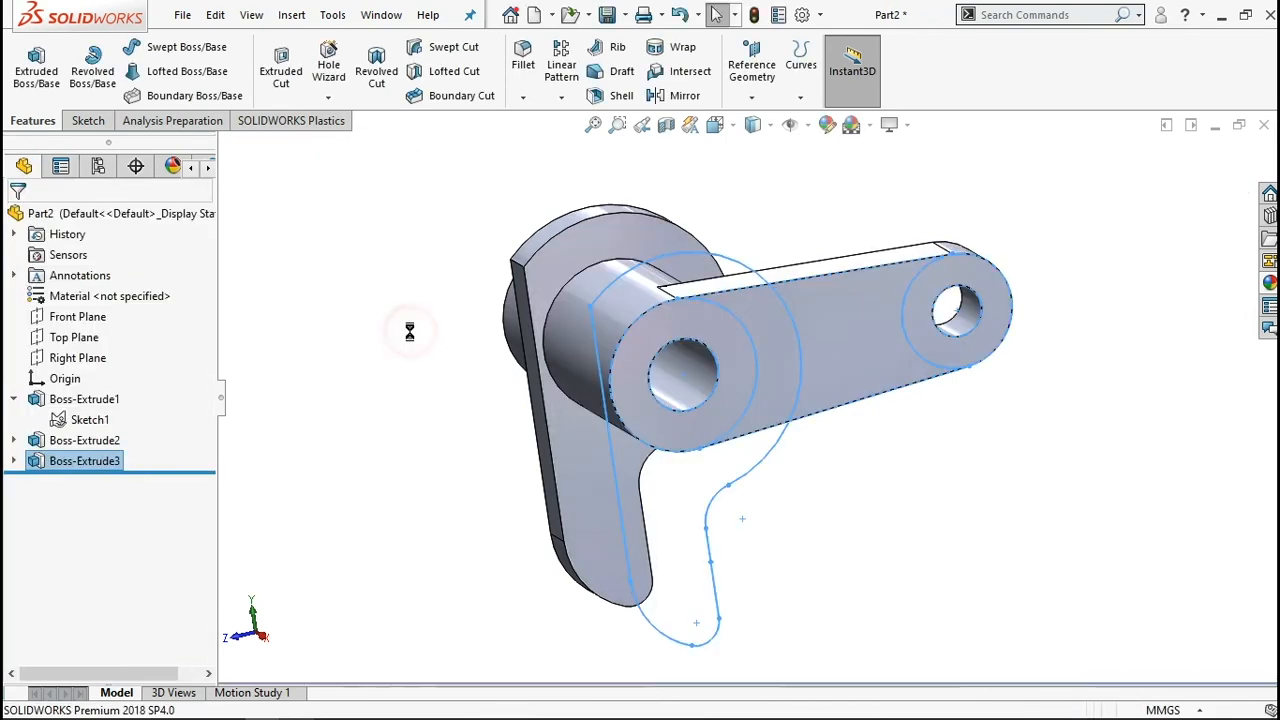
{"action": "left_click", "coordinate": [409, 332]}
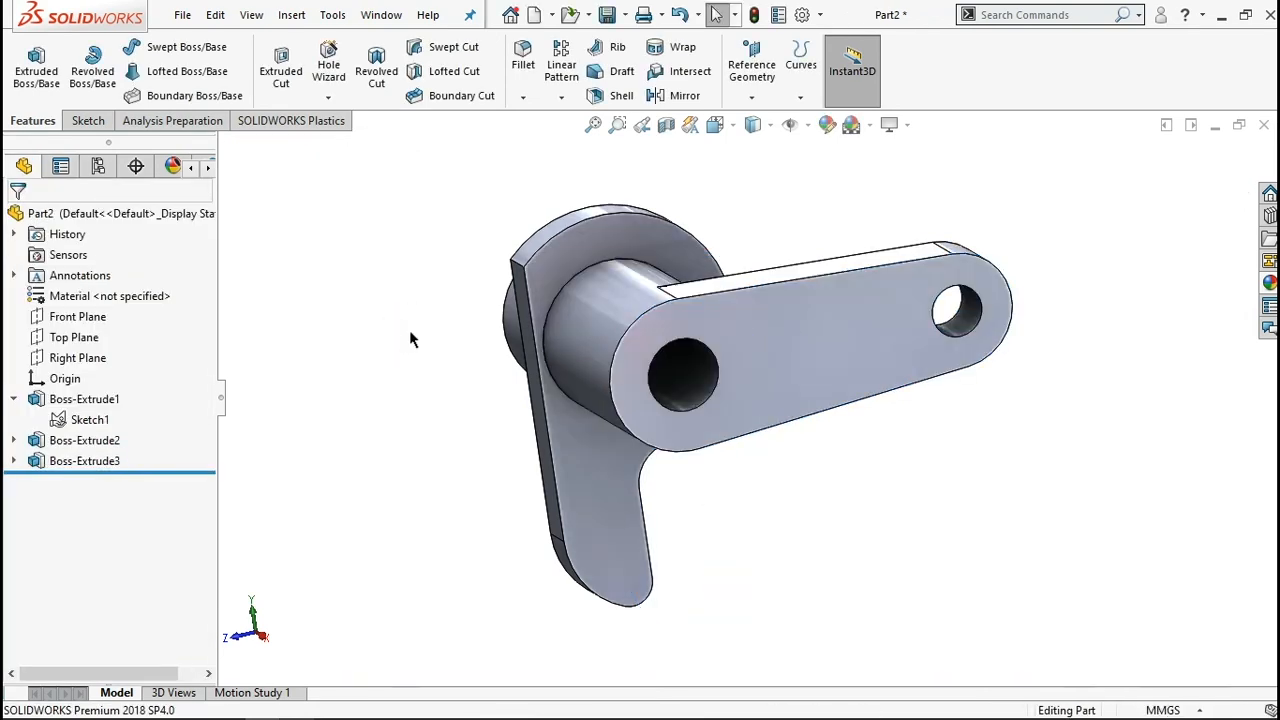
Step: Open the whole part's colour appearance for editing, choose the standard swatch palette and try a red component of 35
{"action": "left_click", "coordinate": [827, 124]}
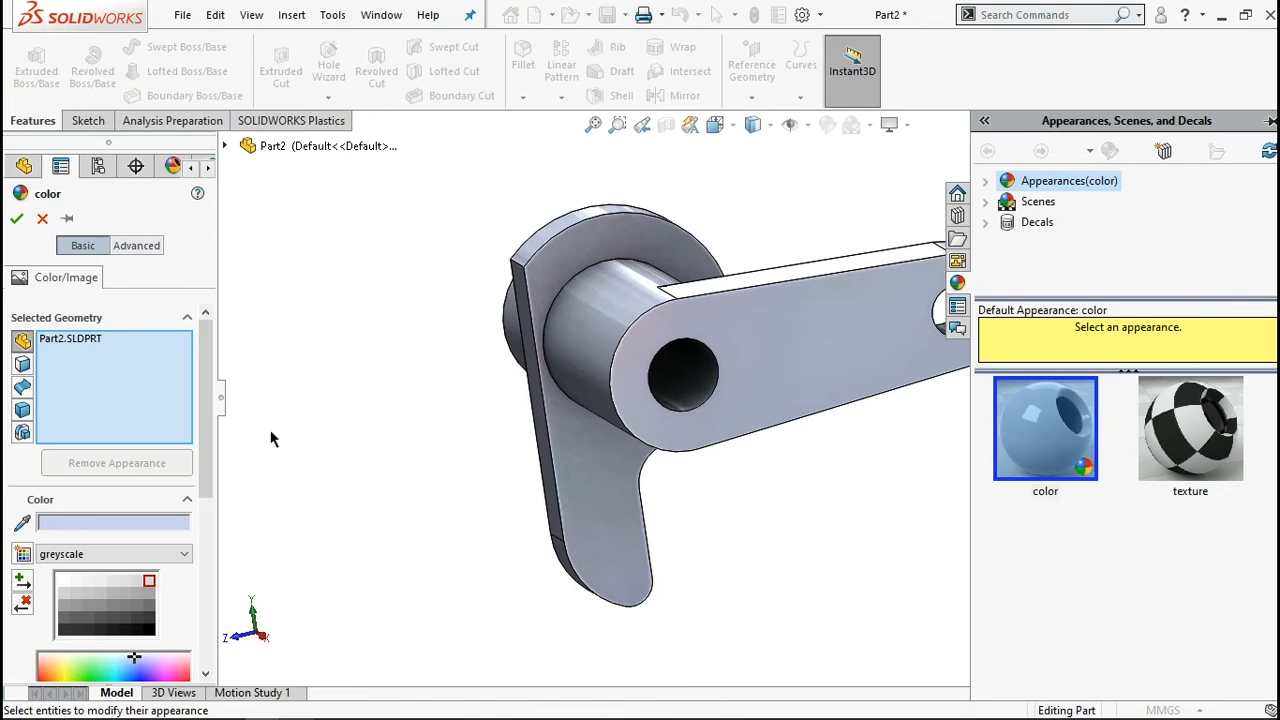
{"action": "scroll", "coordinate": [143, 468], "scroll_direction": "down", "scroll_amount": 2}
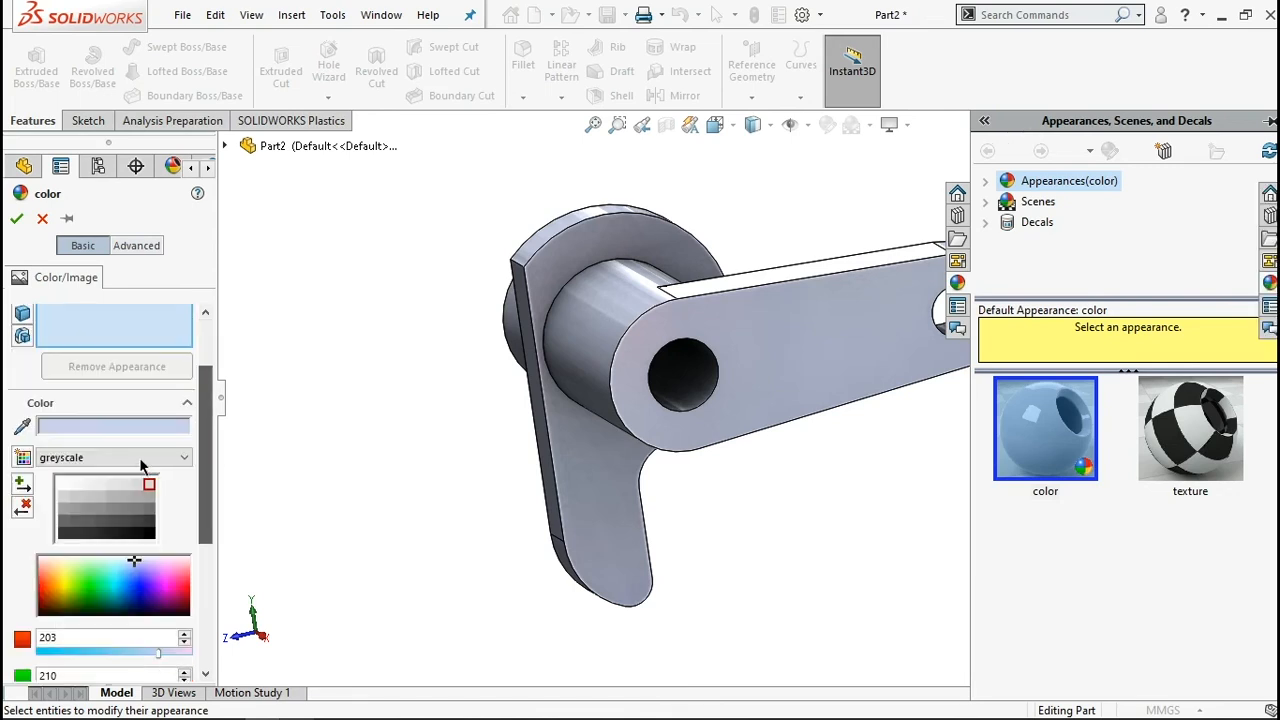
{"action": "left_click", "coordinate": [140, 457]}
{"action": "left_click", "coordinate": [68, 497]}
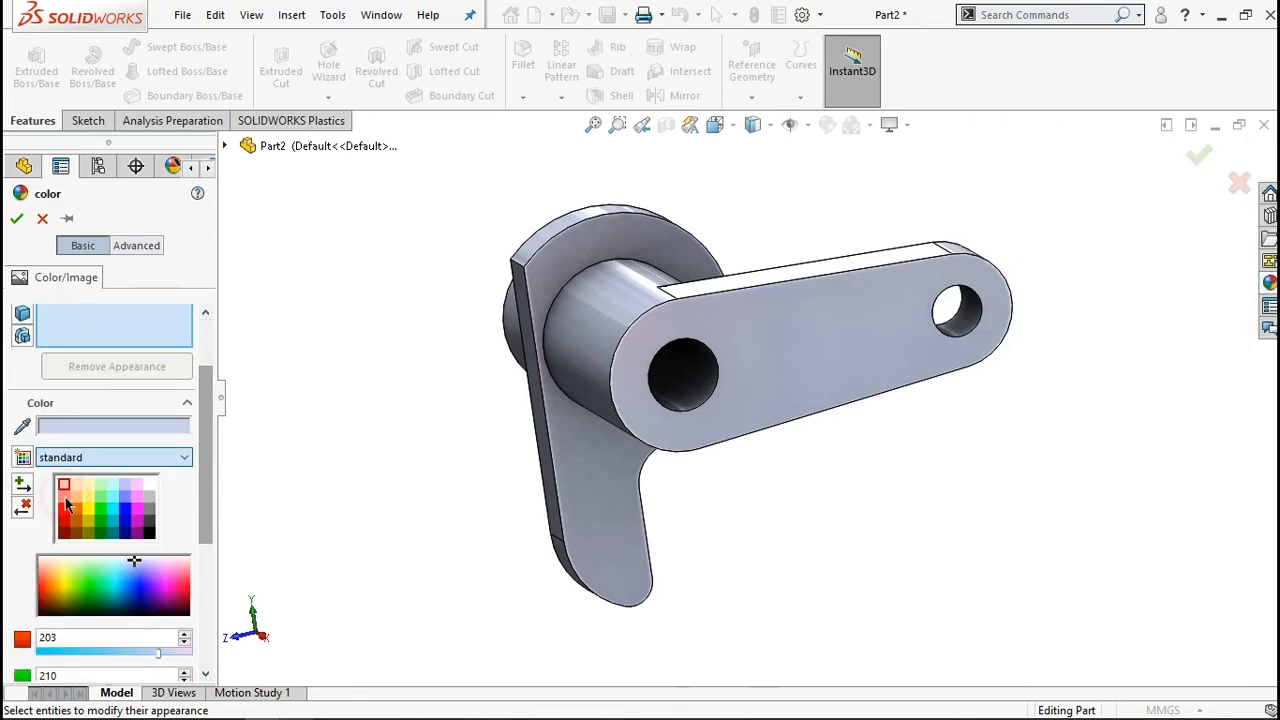
{"action": "left_click_drag", "start_coordinate": [200, 518], "coordinate": [202, 568]}
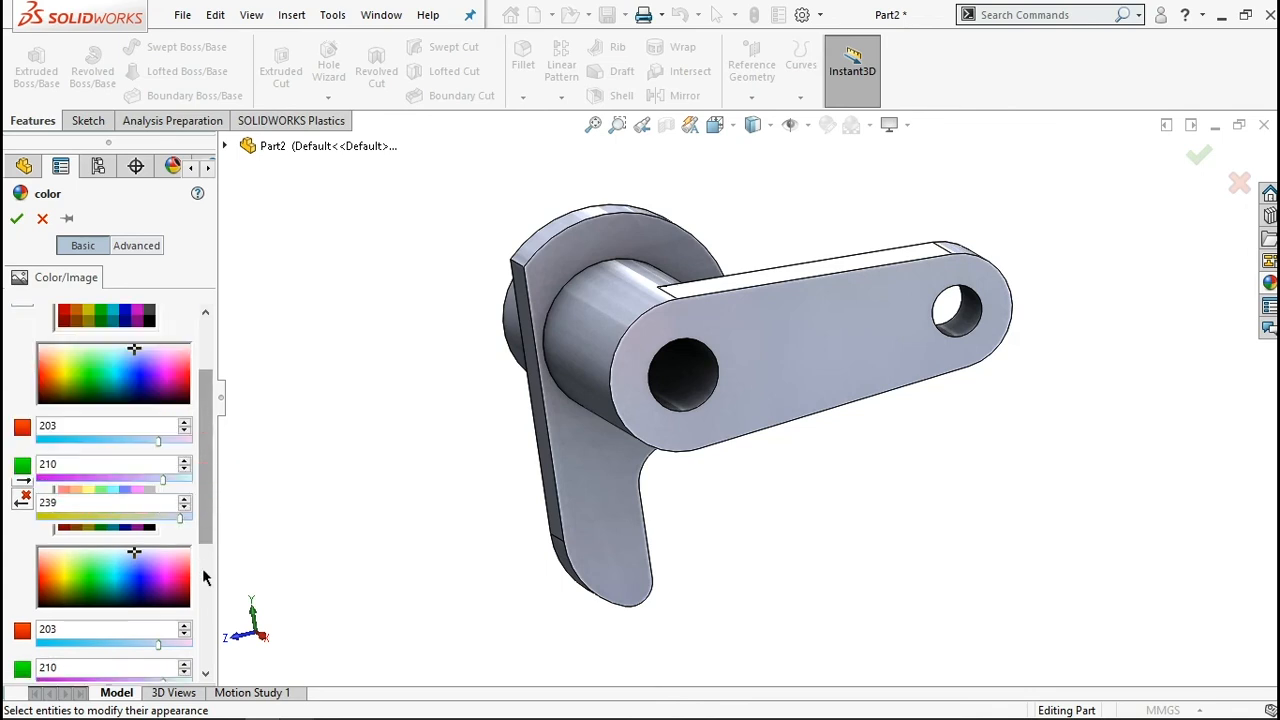
{"action": "double_click", "coordinate": [74, 423]}
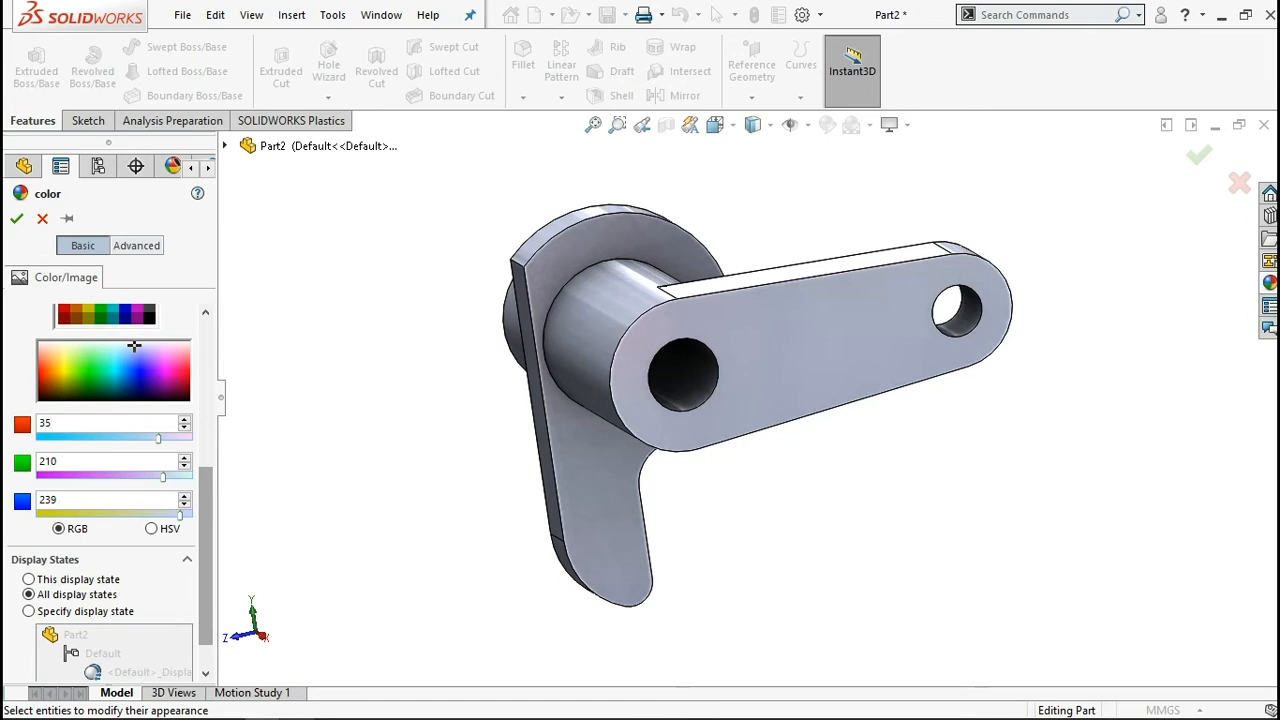
Step: Set the part colour's green component to 85 and blue component to 100, and apply the appearance
{"action": "left_click", "coordinate": [65, 466]}
{"action": "double_click", "coordinate": [62, 462]}
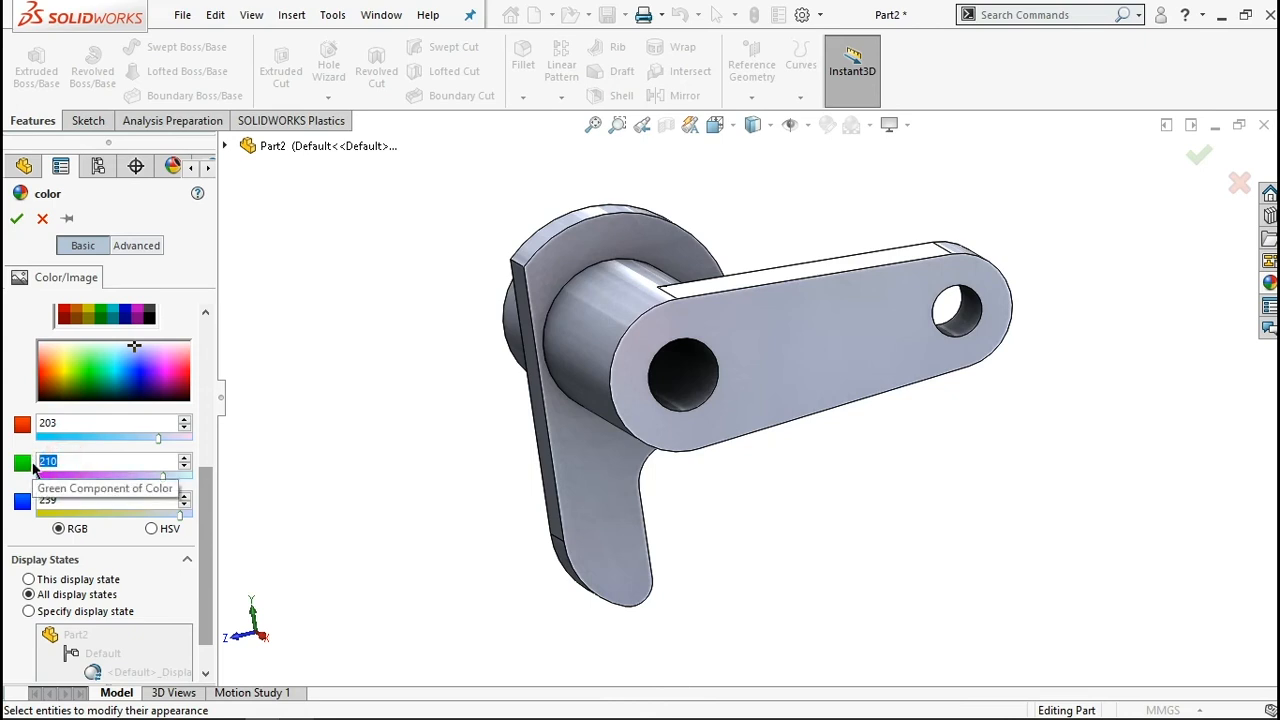
{"action": "type", "text": "85"}
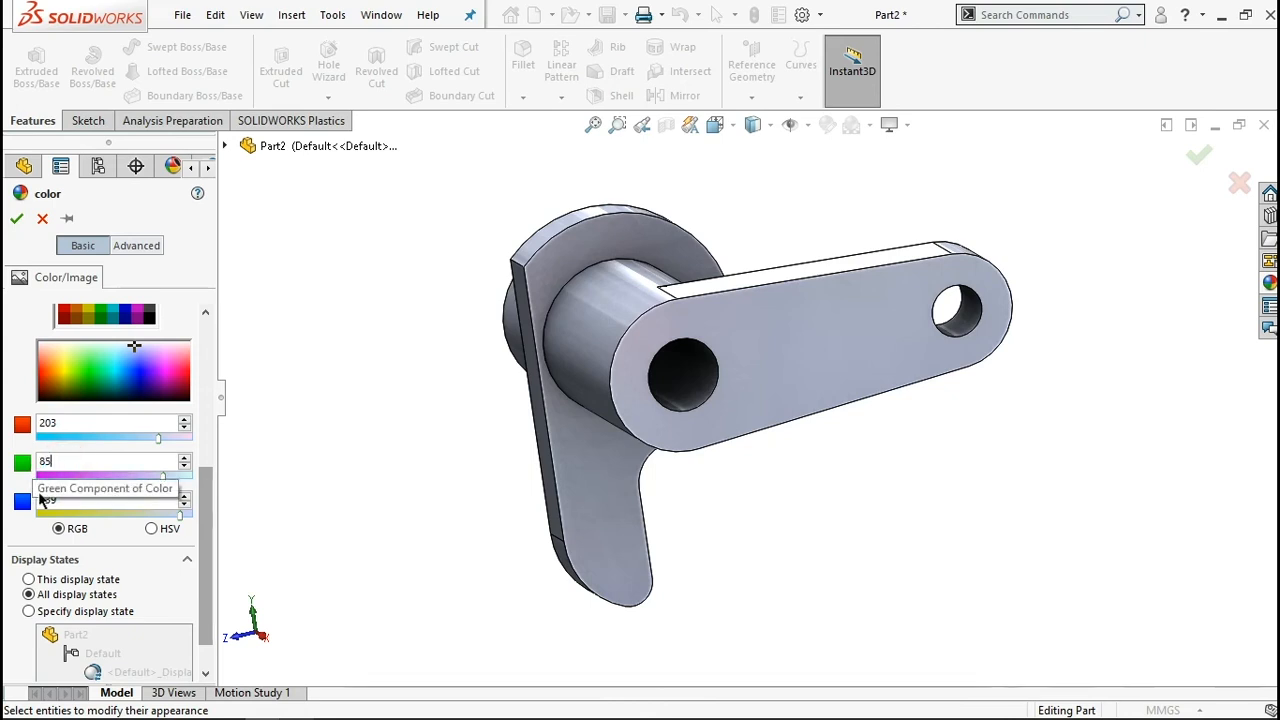
{"action": "left_click", "coordinate": [73, 497]}
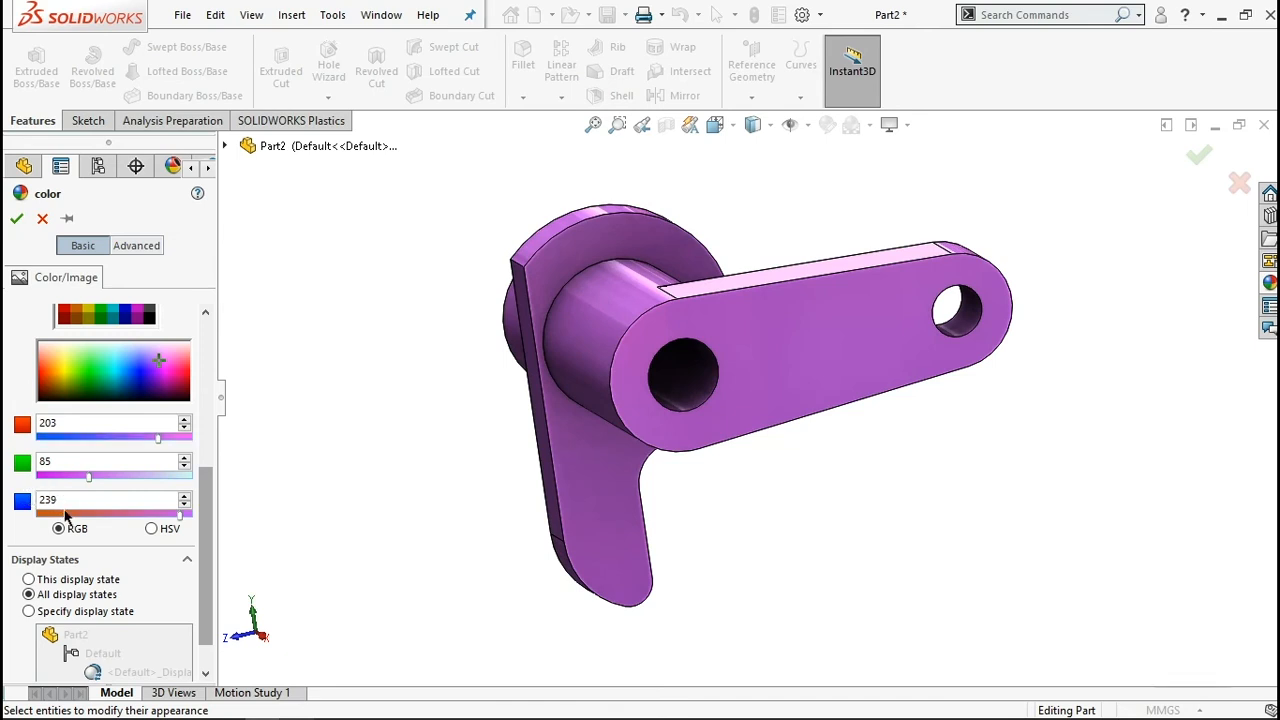
{"action": "left_click_drag", "start_coordinate": [65, 502], "coordinate": [39, 497]}
{"action": "left_click", "coordinate": [13, 528]}
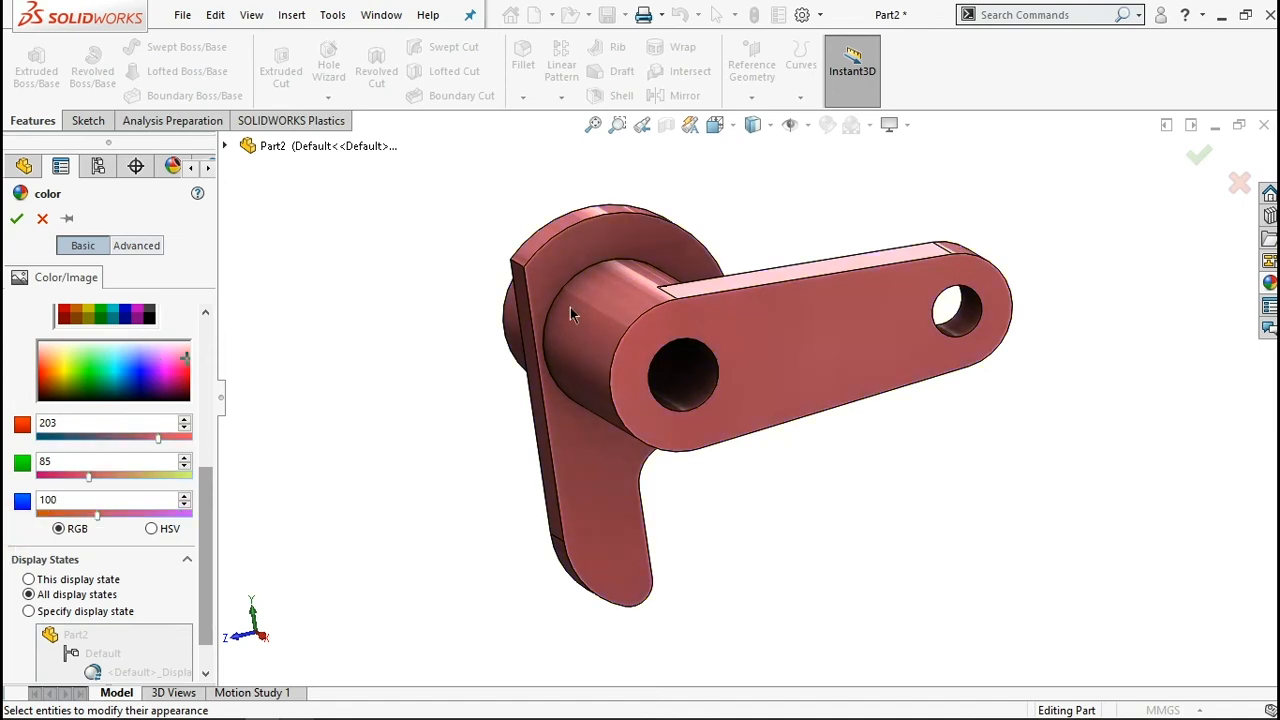
{"action": "left_click", "coordinate": [16, 218]}
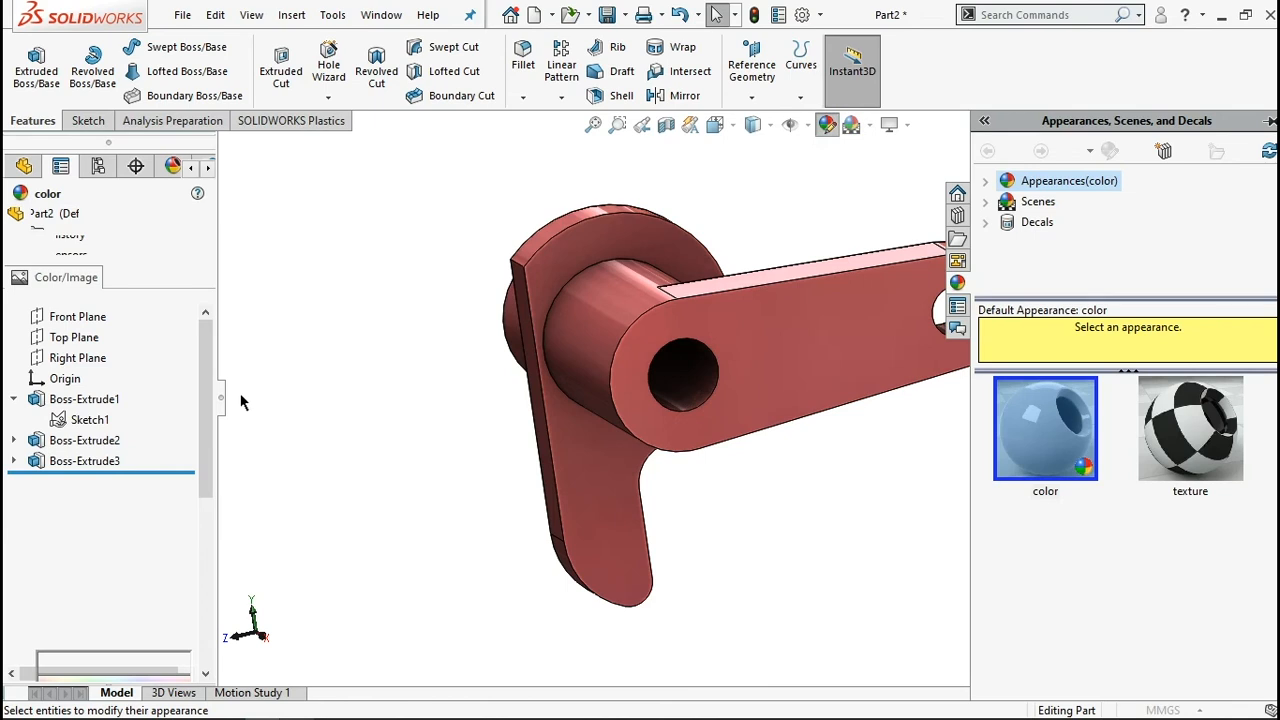
Step: Choose grey from the standard swatches for a new appearance, remove the whole part from its selection and switch to selecting faces
{"action": "left_click", "coordinate": [150, 596]}
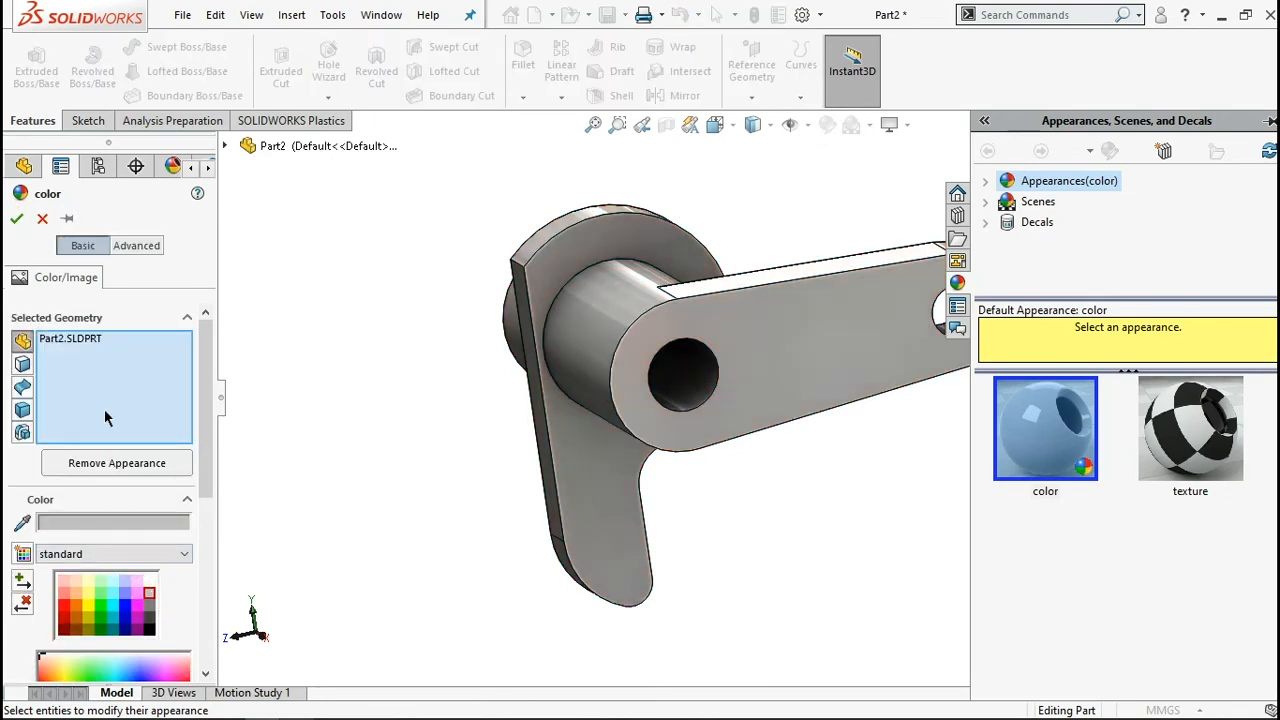
{"action": "right_click", "coordinate": [103, 343]}
{"action": "left_click", "coordinate": [142, 373]}
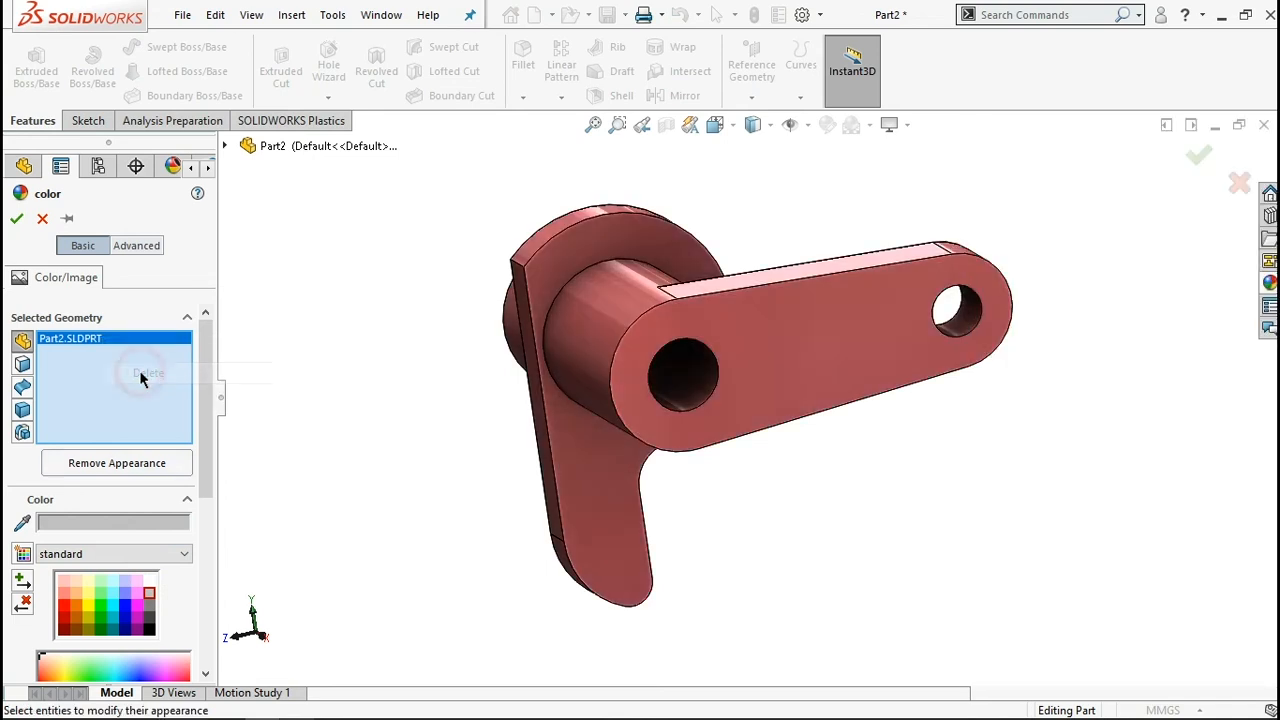
{"action": "left_click", "coordinate": [22, 364]}
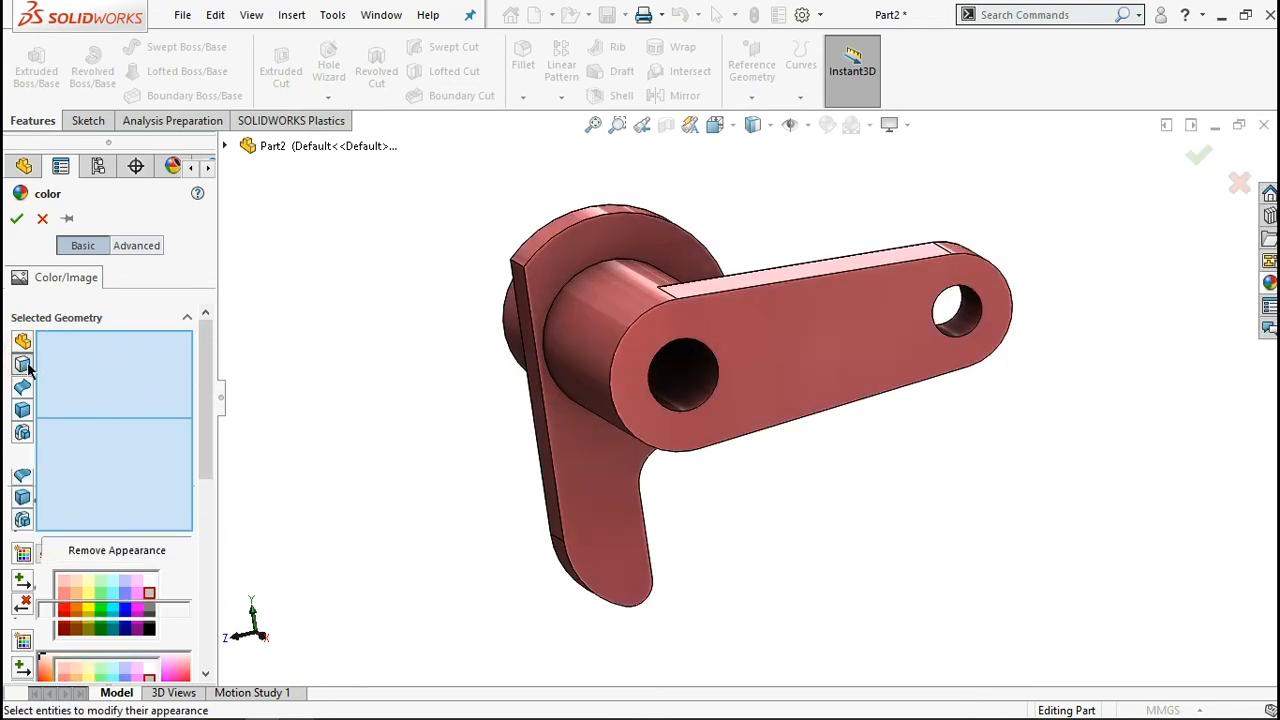
{"action": "left_click_drag", "start_coordinate": [206, 457], "coordinate": [190, 510]}
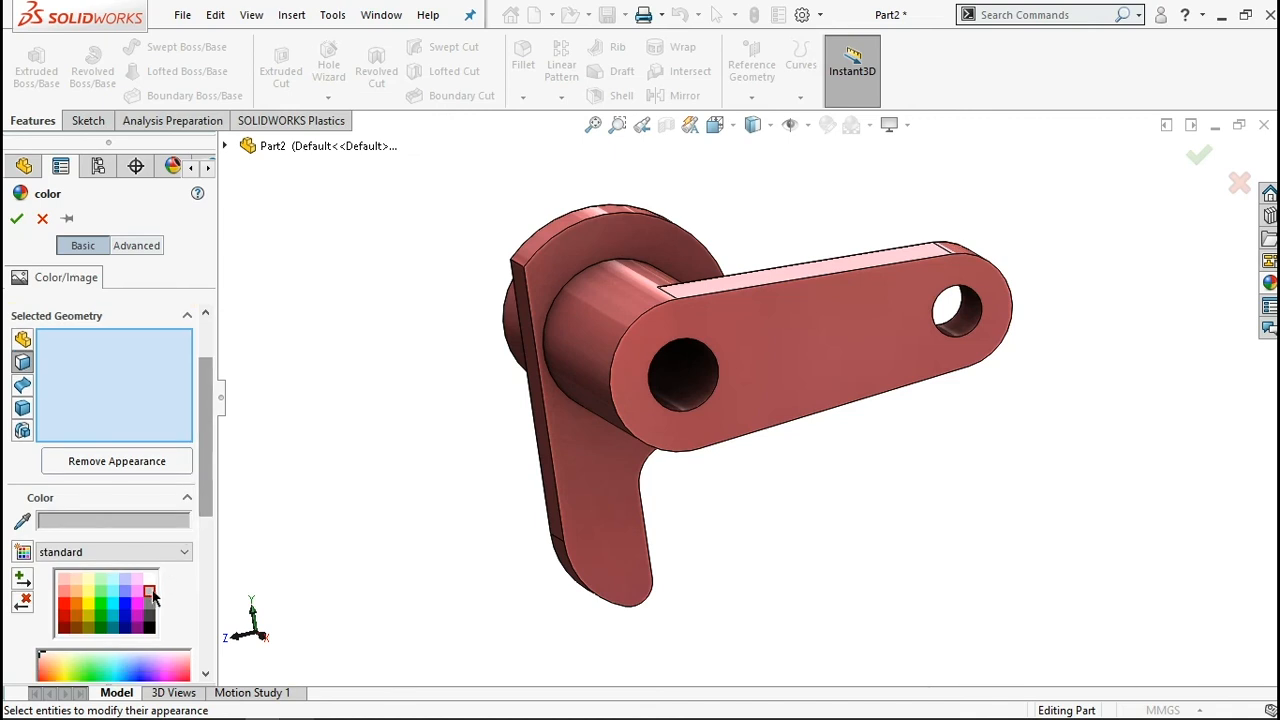
Step: Apply the grey colour to the front and back faces of the lever plate and link, and to the hub's short end face
{"action": "left_click", "coordinate": [597, 459]}
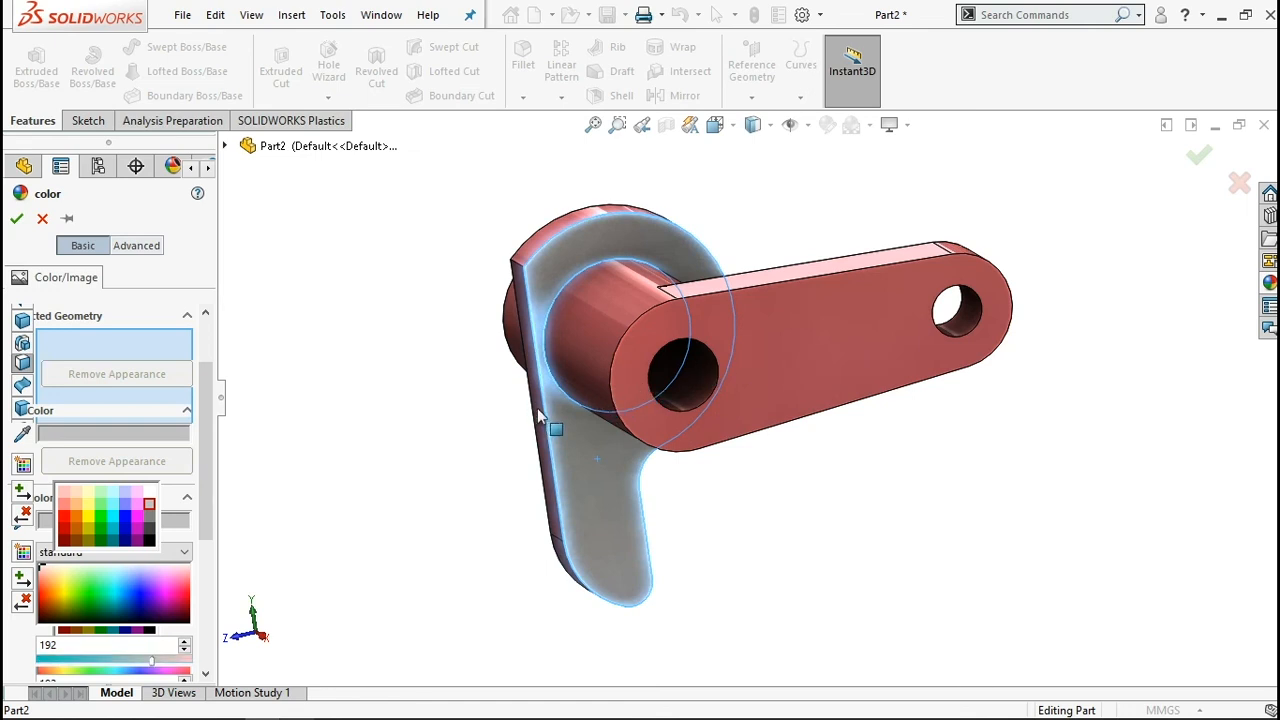
{"action": "left_click", "coordinate": [620, 388]}
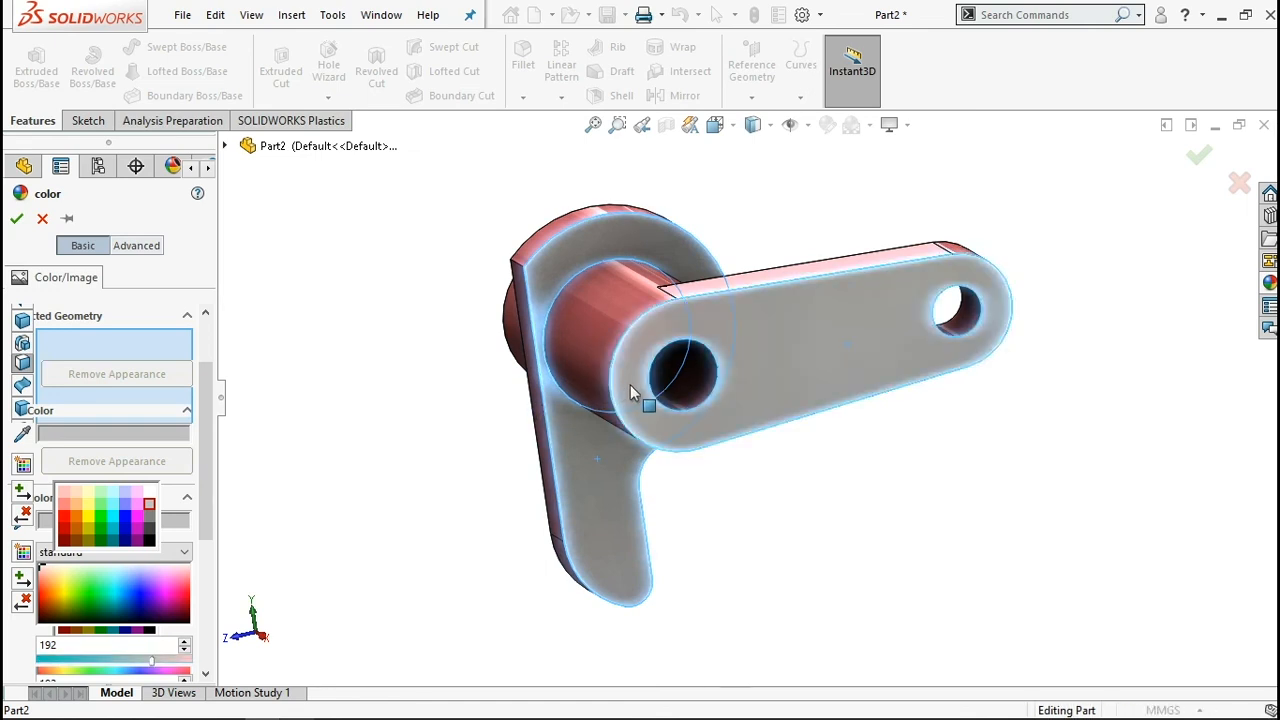
{"action": "middle_click_drag", "start_coordinate": [644, 390], "coordinate": [644, 386]}
{"action": "middle_click_drag", "start_coordinate": [687, 337], "coordinate": [839, 490]}
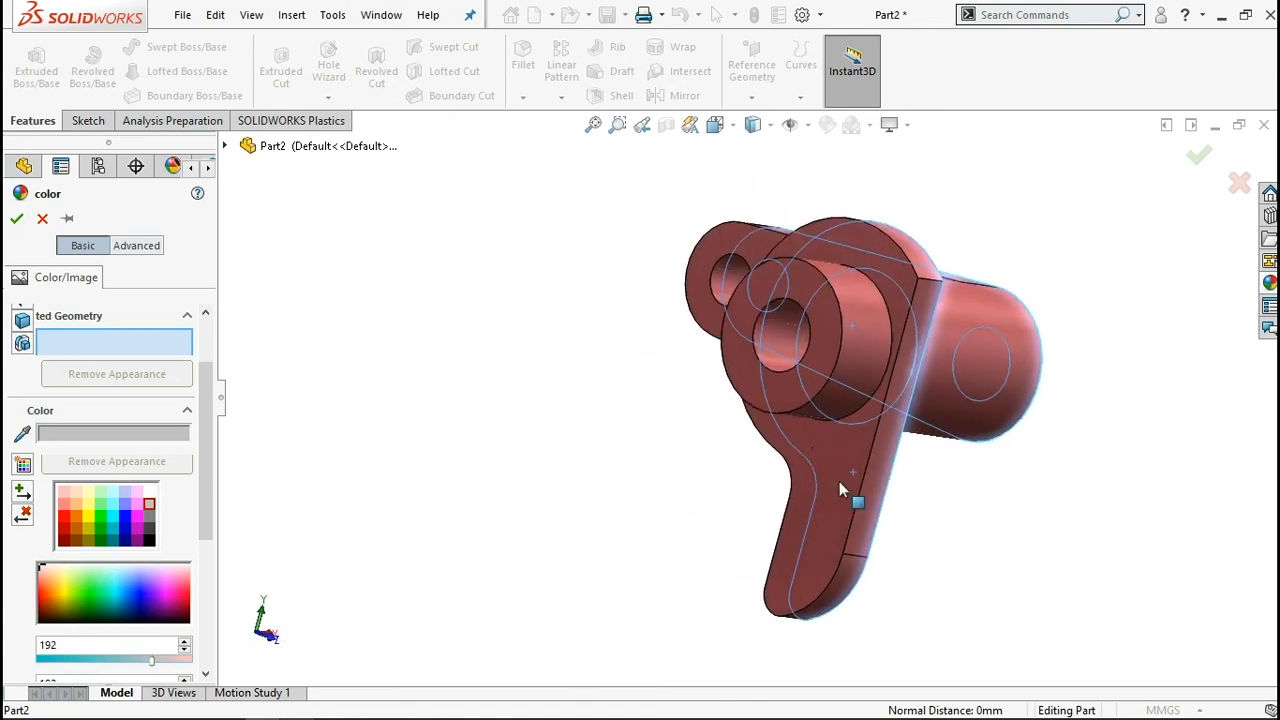
{"action": "left_click", "coordinate": [752, 377]}
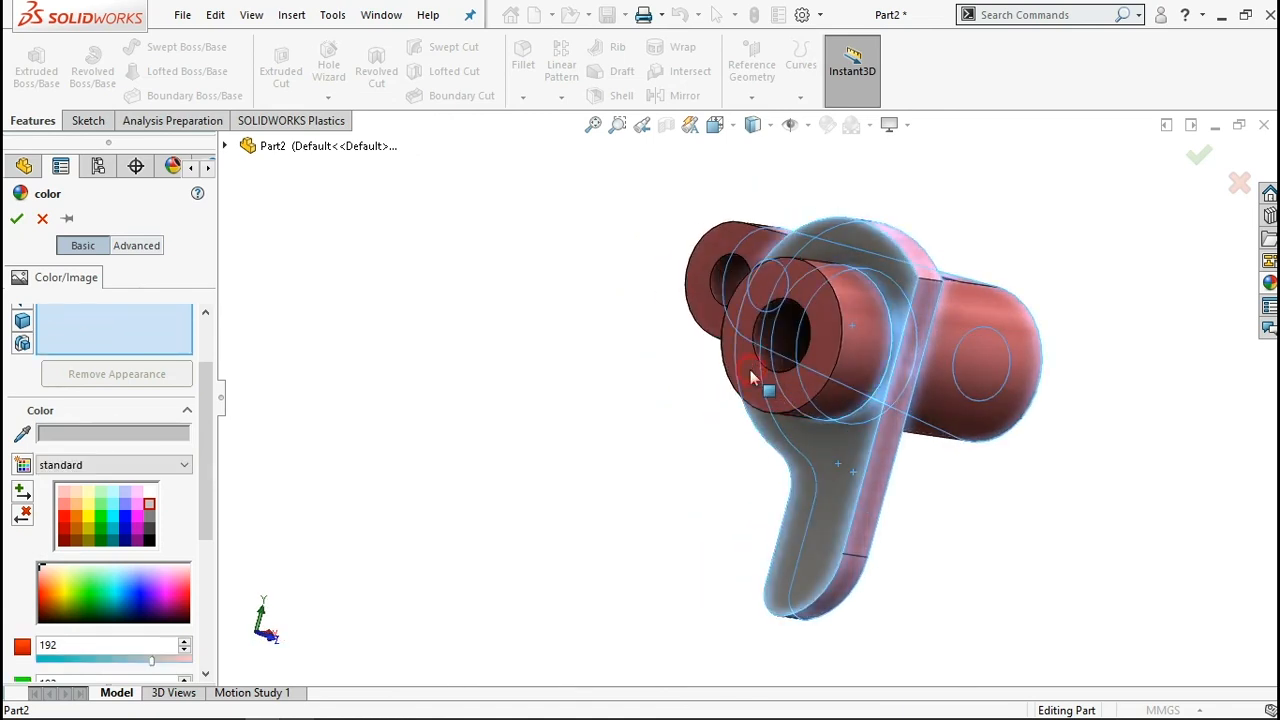
{"action": "left_click", "coordinate": [801, 285]}
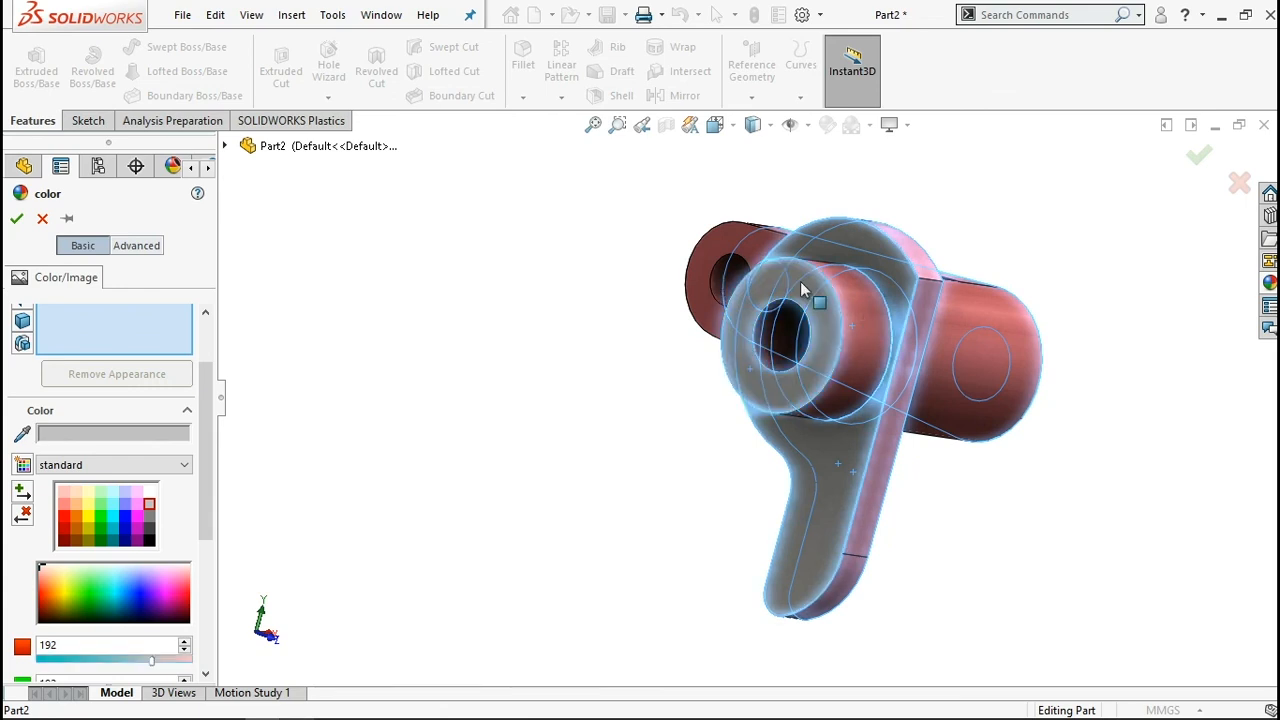
{"action": "left_click", "coordinate": [726, 242]}
{"action": "left_click", "coordinate": [16, 220]}
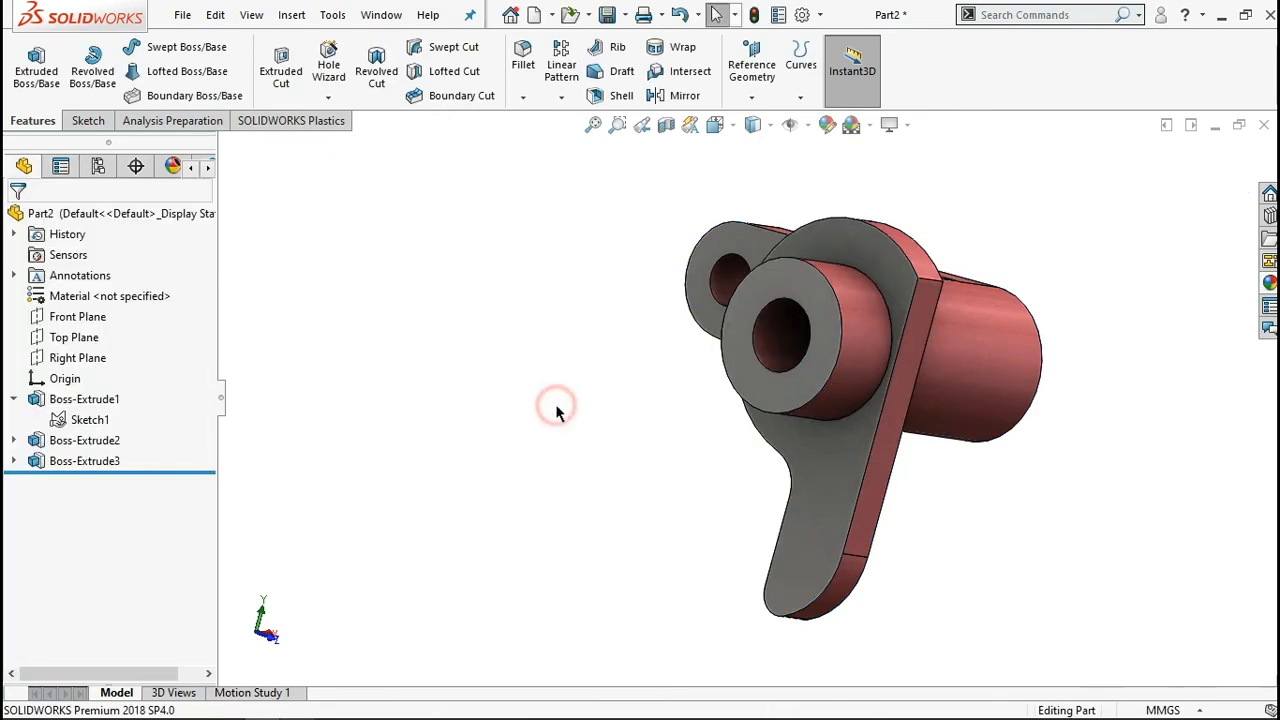
{"action": "key", "text": "ctrl+7"}
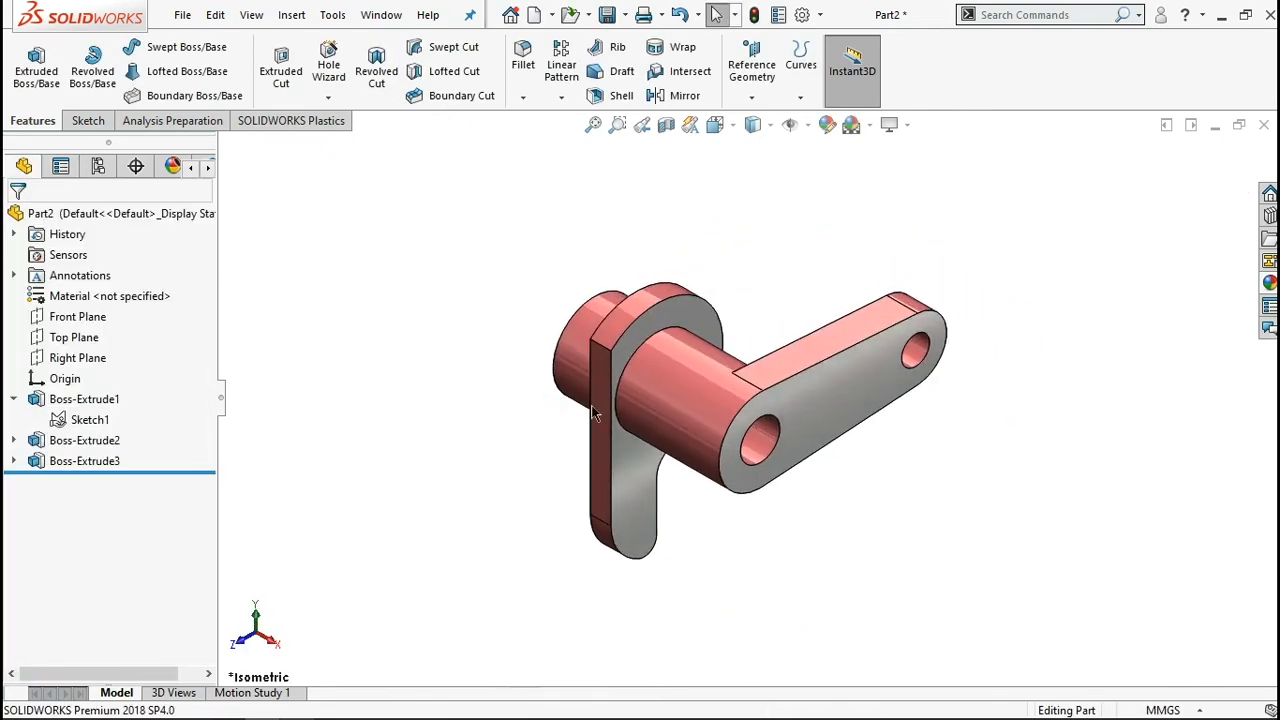
{"action": "middle_click_drag", "start_coordinate": [1020, 491], "coordinate": [347, 537]}
{"action": "key", "text": "ctrl+7"}
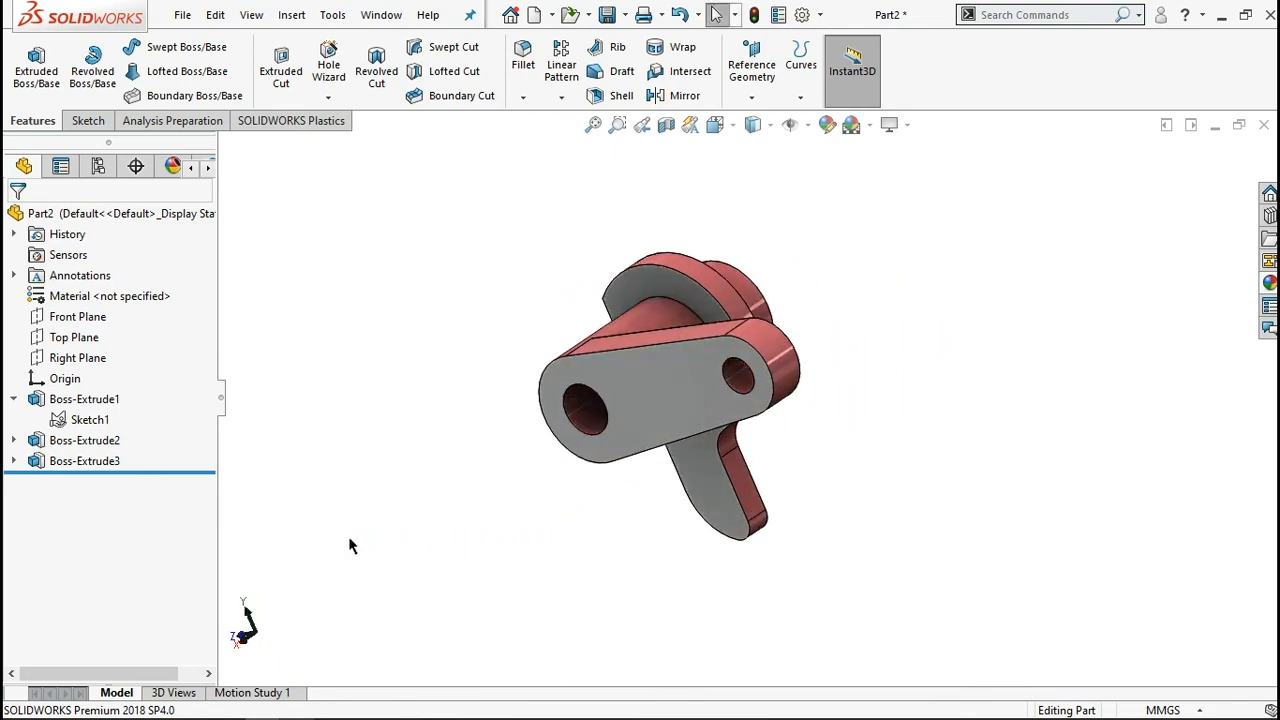